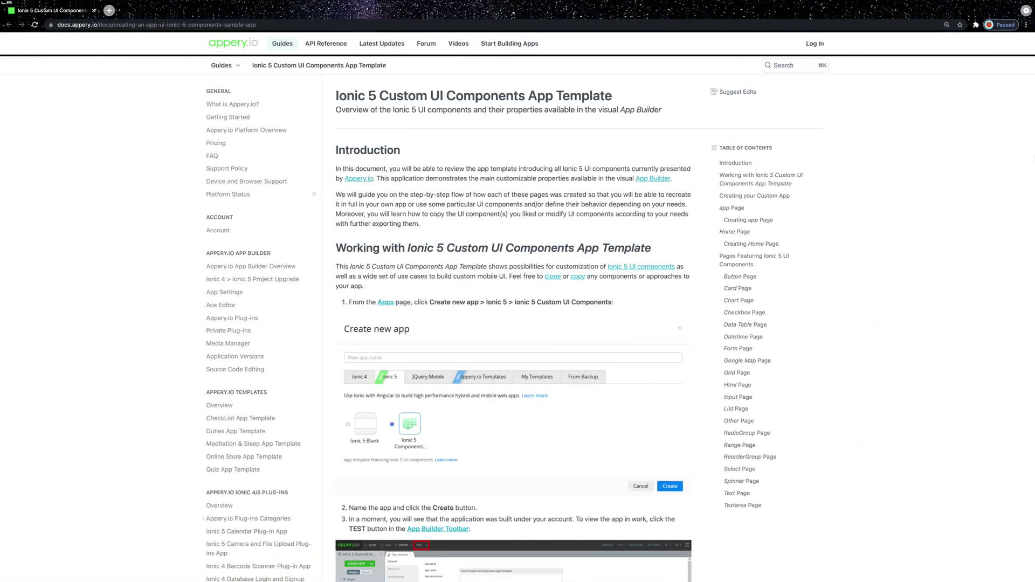
- Scroll through the Ionic 5 components template guide article
{"action": "scroll", "coordinate": [513, 307], "scroll_direction": "down", "scroll_amount": 5}
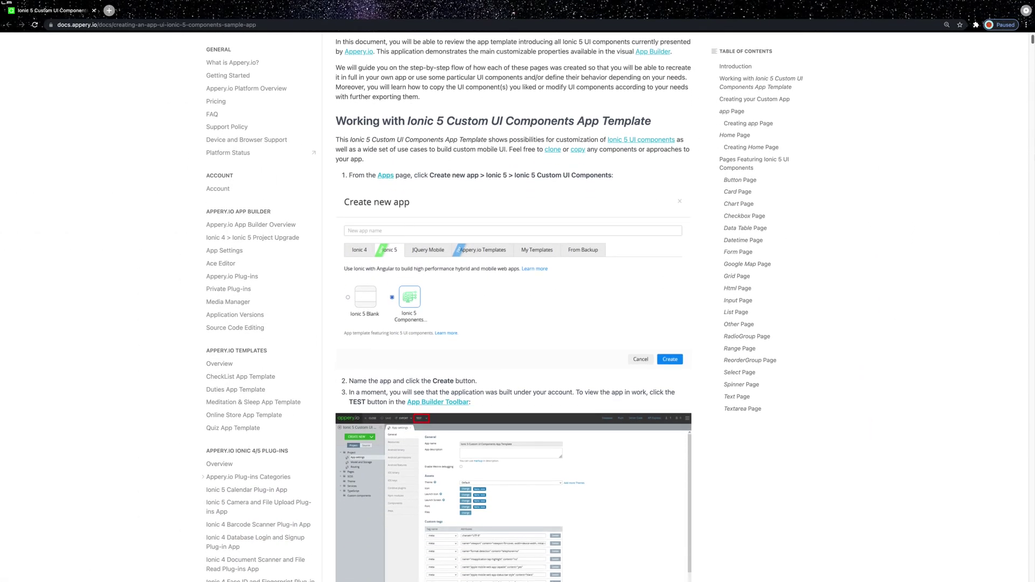
{"action": "scroll", "coordinate": [667, 468], "scroll_direction": "down", "scroll_amount": 9}
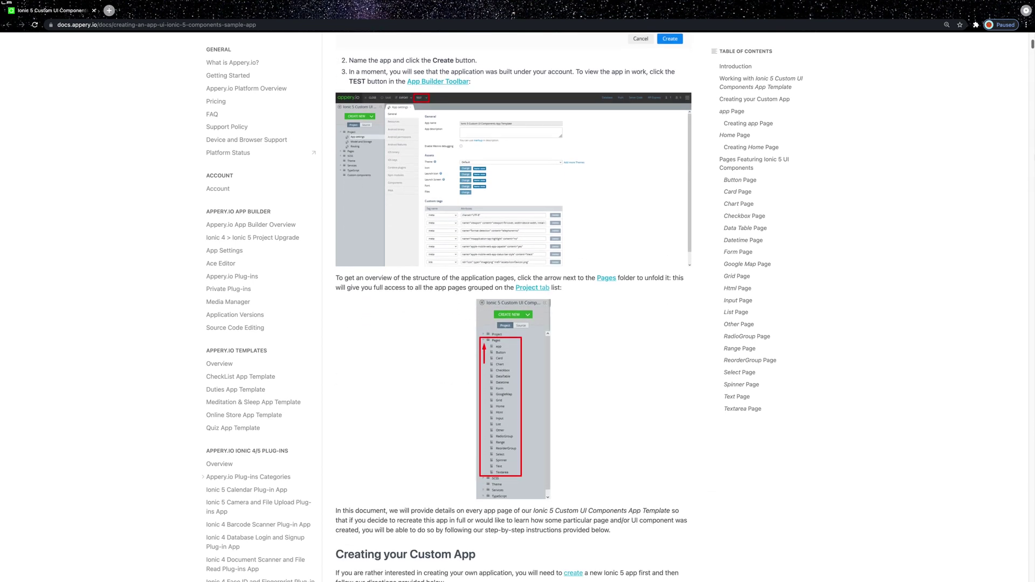
{"action": "scroll", "coordinate": [512, 307], "scroll_direction": "down", "scroll_amount": 10}
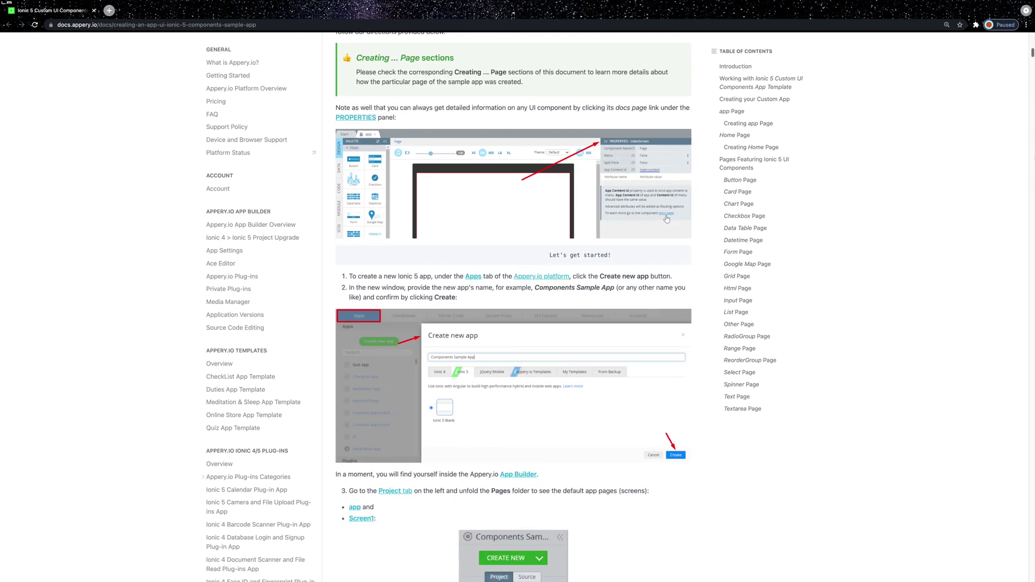
{"action": "scroll", "coordinate": [512, 308], "scroll_direction": "down", "scroll_amount": 12}
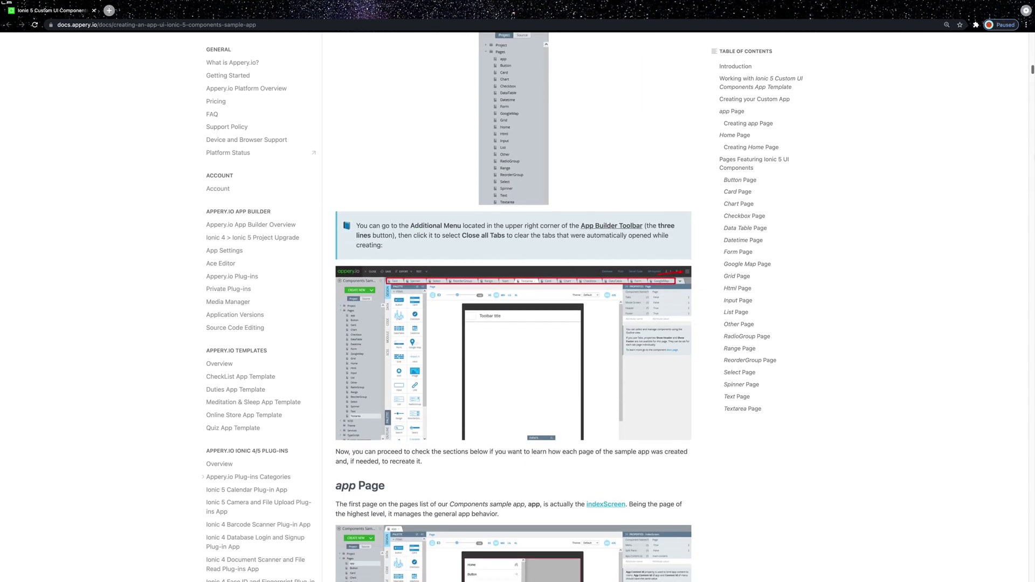
{"action": "scroll", "coordinate": [512, 308], "scroll_direction": "down", "scroll_amount": 9}
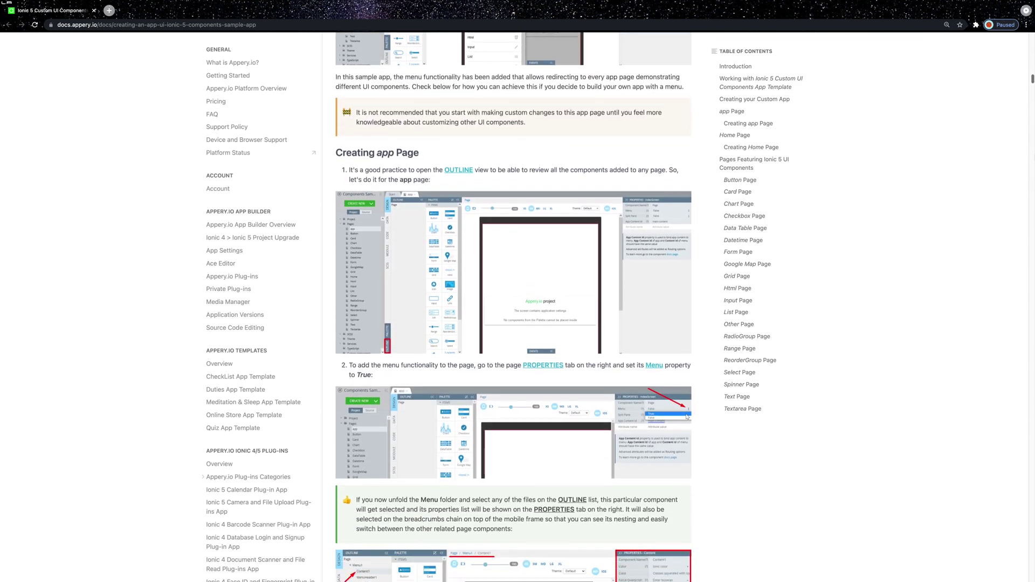
{"action": "scroll", "coordinate": [512, 307], "scroll_direction": "up", "scroll_amount": 16}
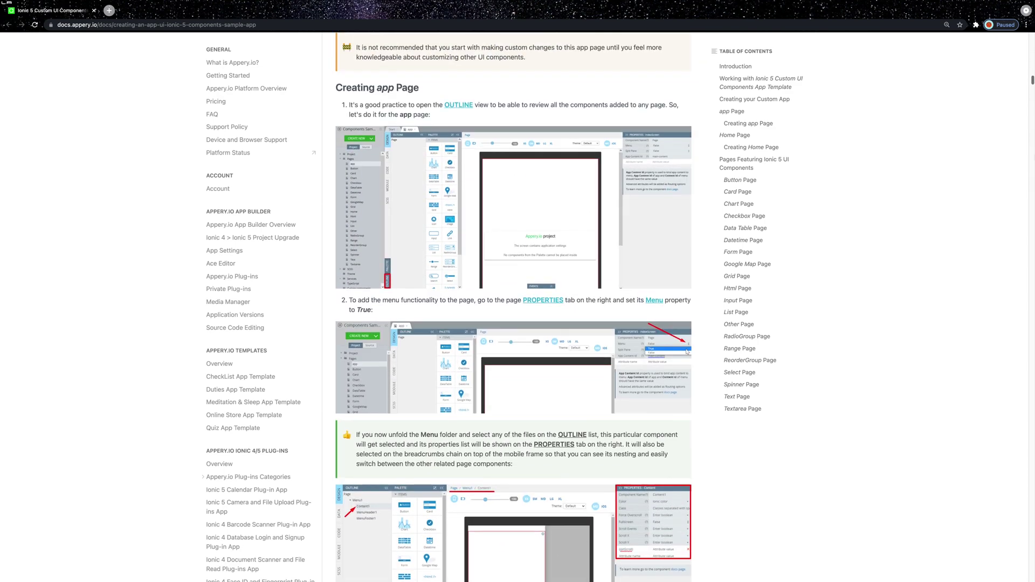
{"action": "scroll", "coordinate": [512, 307], "scroll_direction": "up", "scroll_amount": 20}
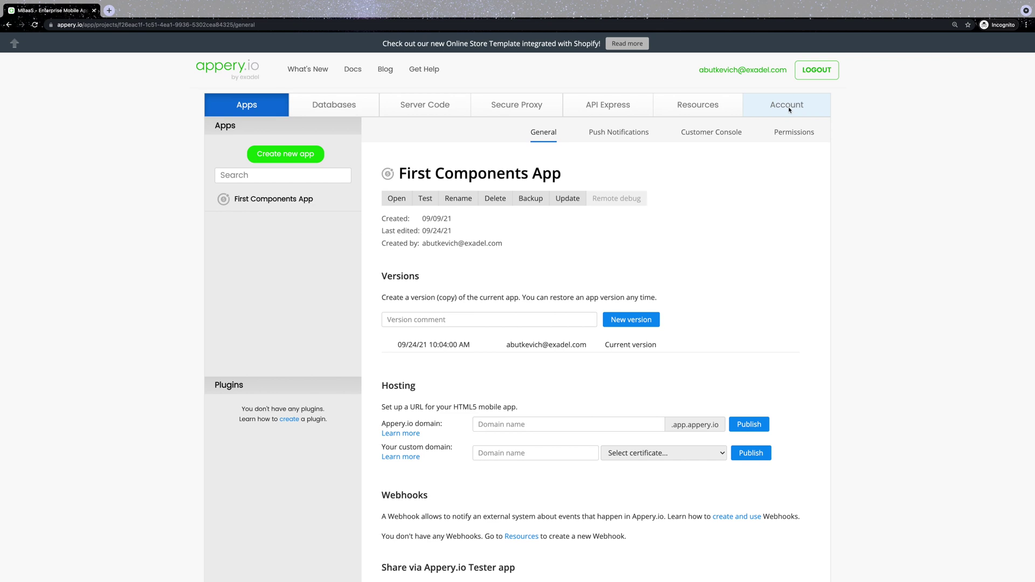
- Create an app named 'Components Sample App' from the Ionic 5 Components template
{"action": "left_click", "coordinate": [281, 155]}
{"action": "left_click", "coordinate": [341, 272]}
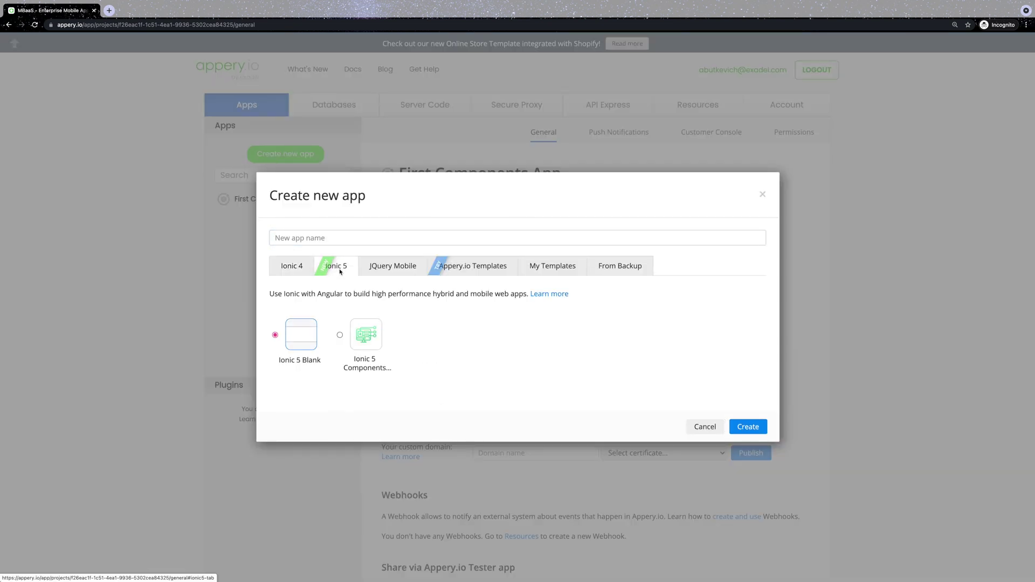
{"action": "left_click", "coordinate": [340, 335]}
{"action": "left_click", "coordinate": [334, 238]}
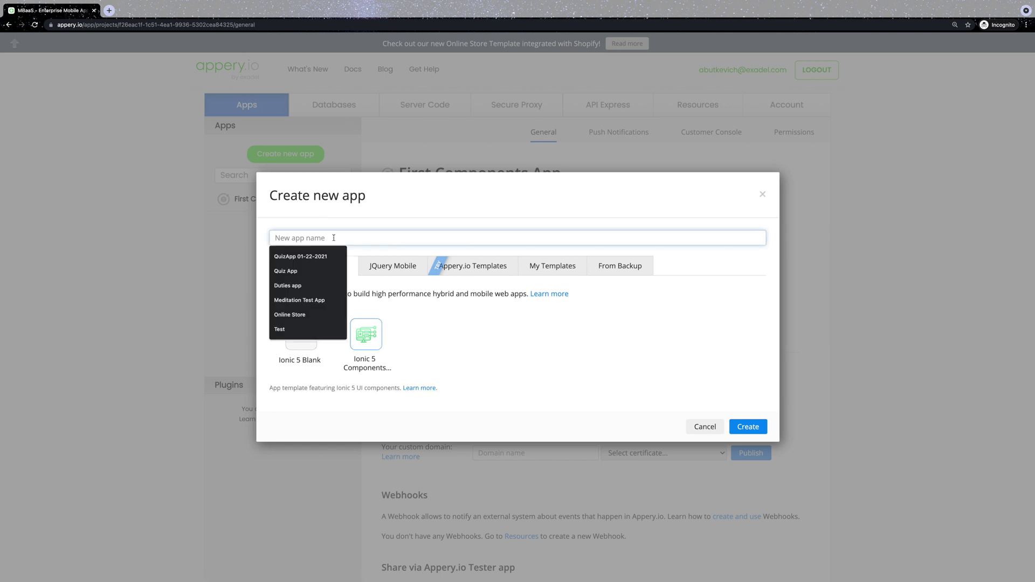
{"action": "type", "text": "Components Sample App"}
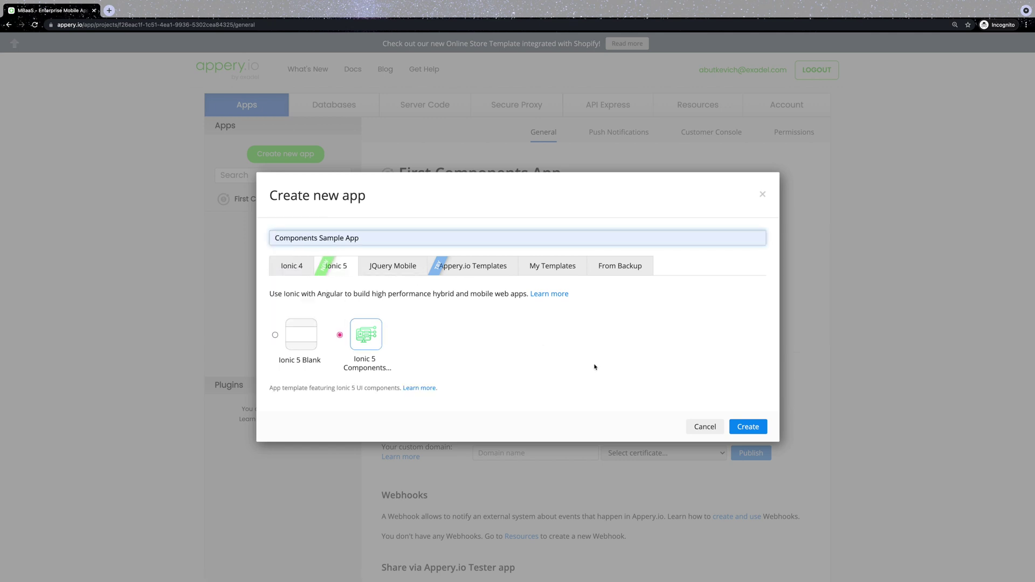
{"action": "left_click", "coordinate": [761, 429]}
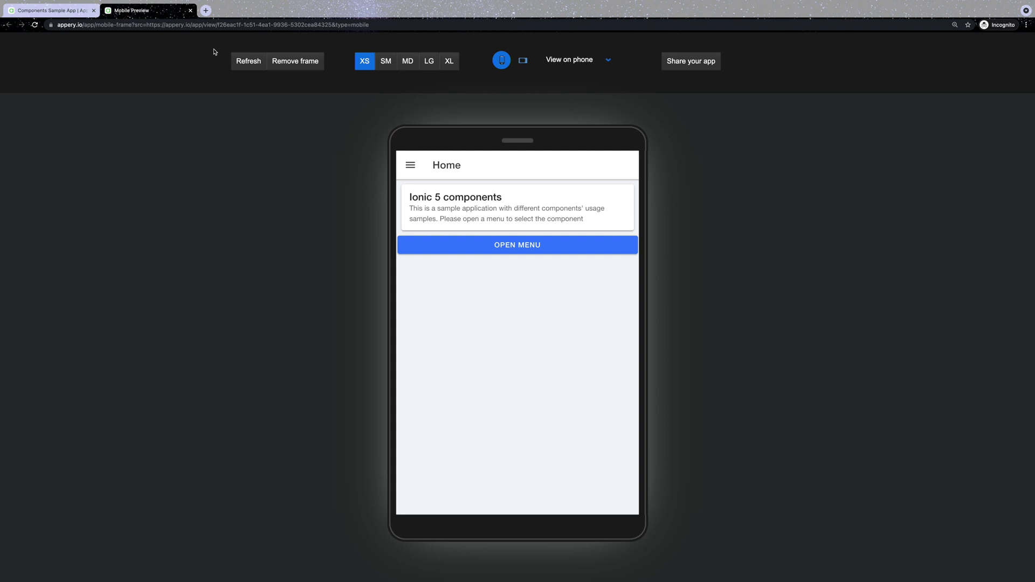
{"action": "left_click", "coordinate": [412, 168]}
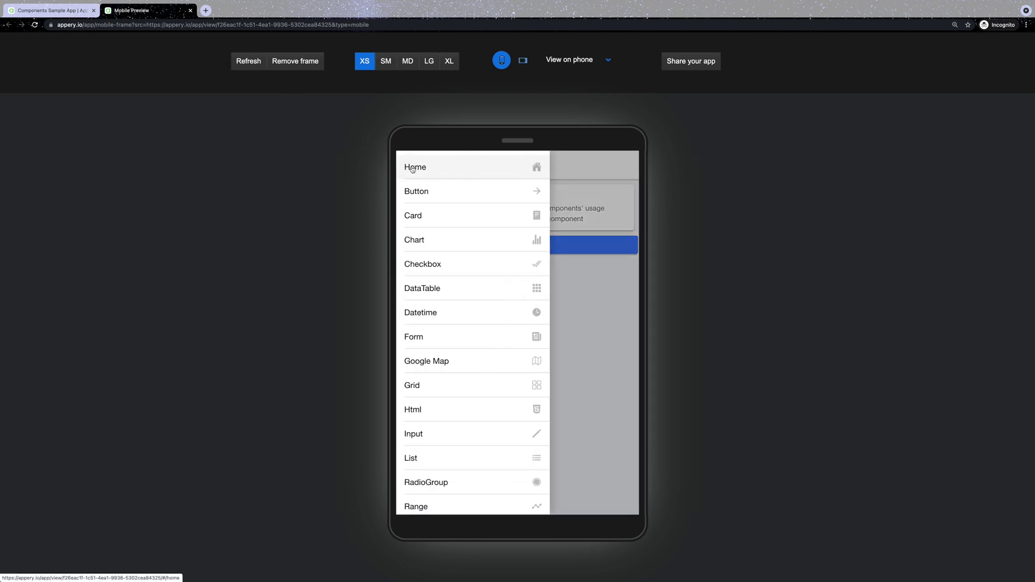
{"action": "left_click", "coordinate": [567, 220]}
{"action": "left_click", "coordinate": [557, 248]}
{"action": "left_click", "coordinate": [435, 165]}
{"action": "left_click", "coordinate": [410, 166]}
{"action": "scroll", "coordinate": [446, 212], "scroll_direction": "down", "scroll_amount": 4}
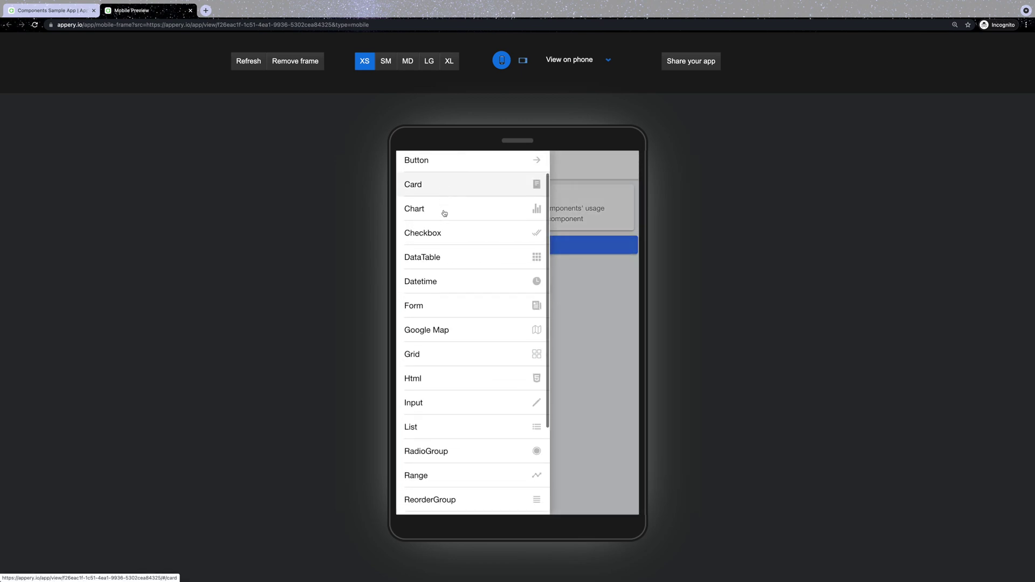
{"action": "scroll", "coordinate": [445, 213], "scroll_direction": "up", "scroll_amount": 4}
{"action": "scroll", "coordinate": [468, 189], "scroll_direction": "up", "scroll_amount": 1}
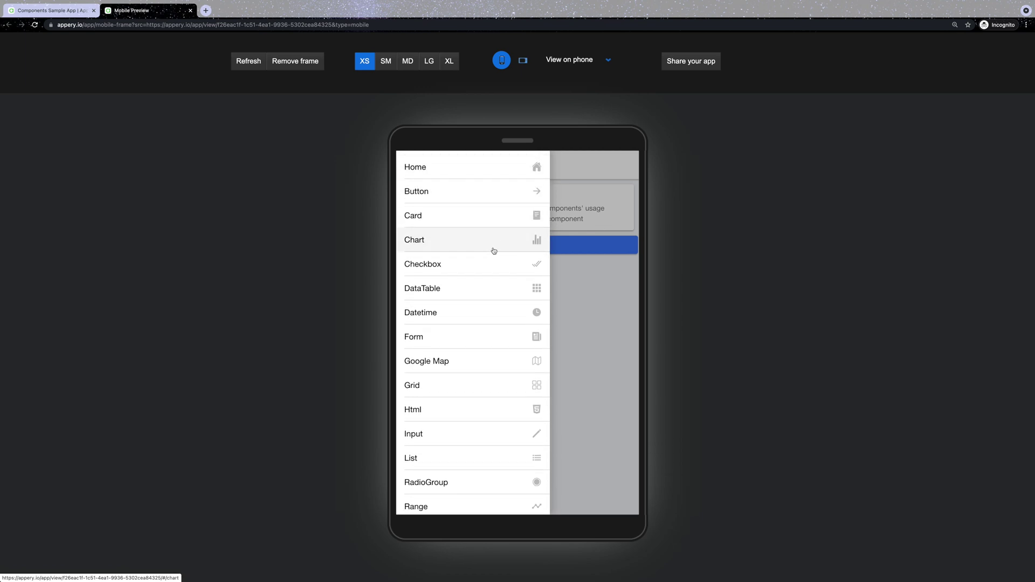
{"action": "left_click", "coordinate": [461, 167]}
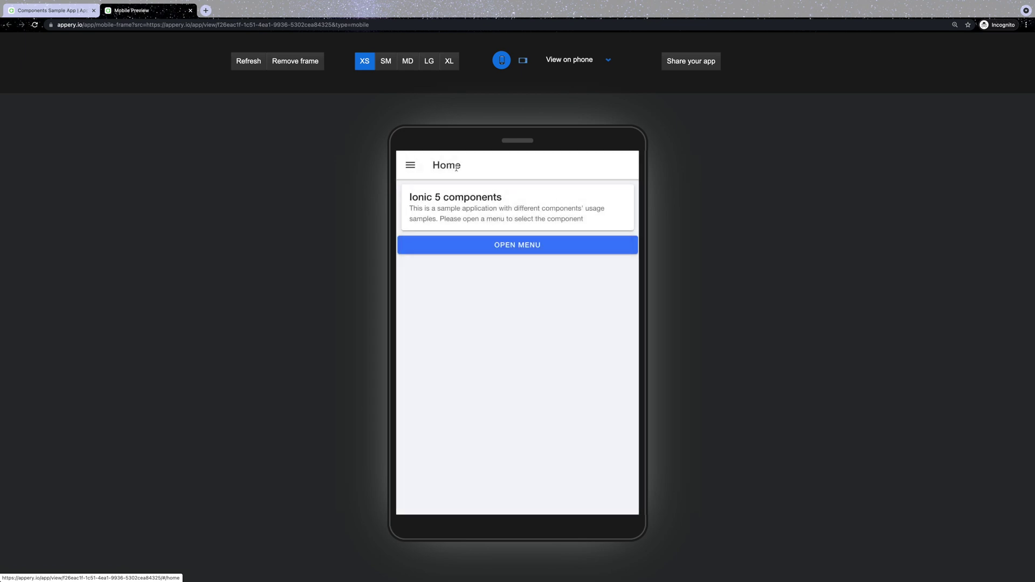
{"action": "left_click", "coordinate": [408, 166]}
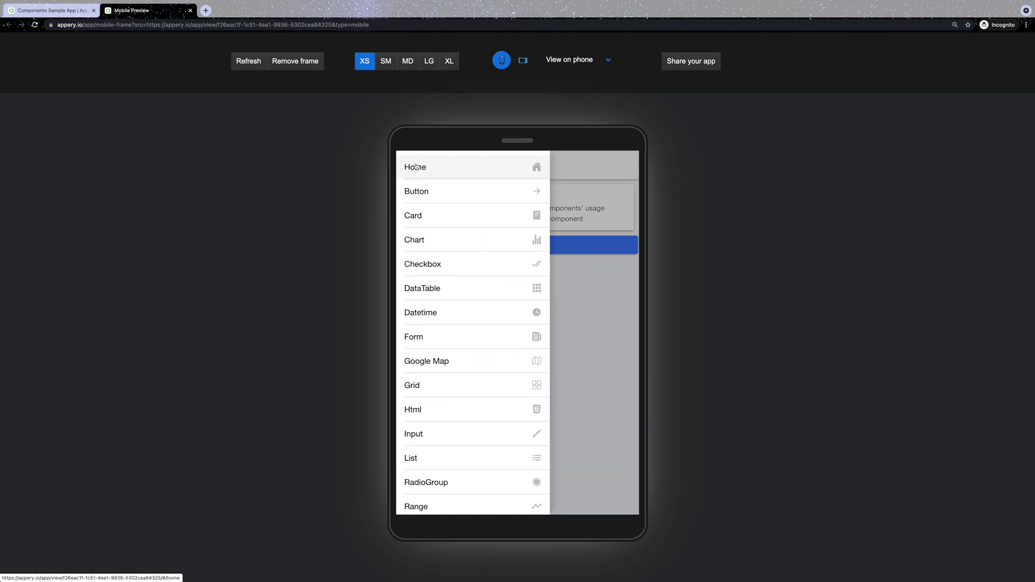
{"action": "left_click", "coordinate": [426, 194]}
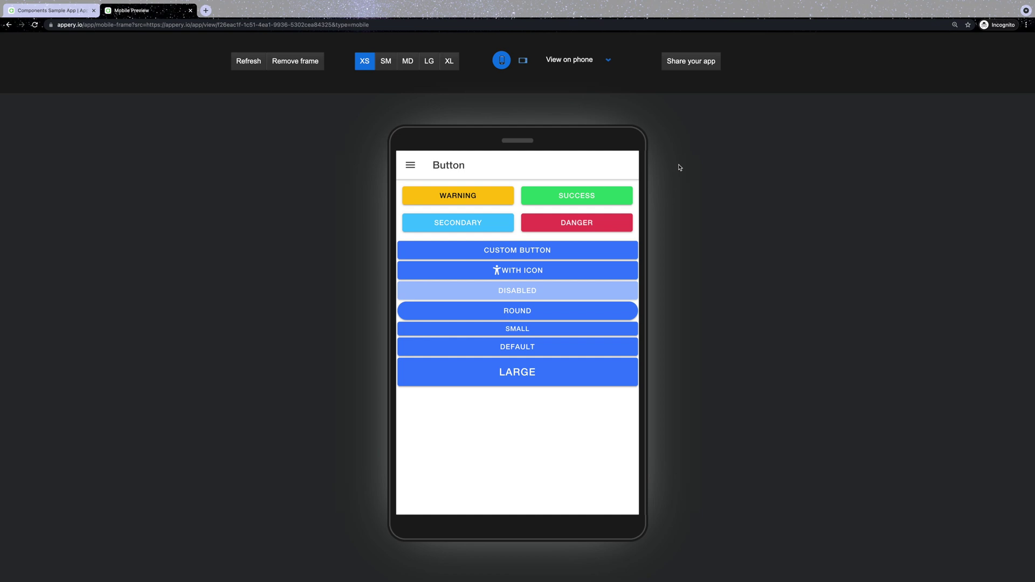
- Trigger and dismiss the Custom Button and Success ('Good job') alerts on the Button page
{"action": "left_click", "coordinate": [537, 251]}
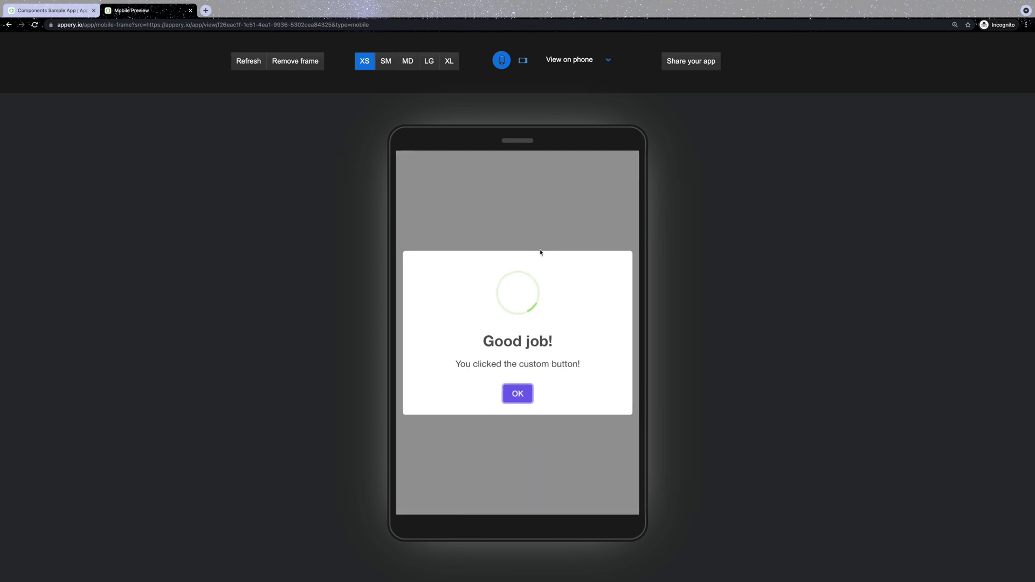
{"action": "left_click", "coordinate": [517, 392]}
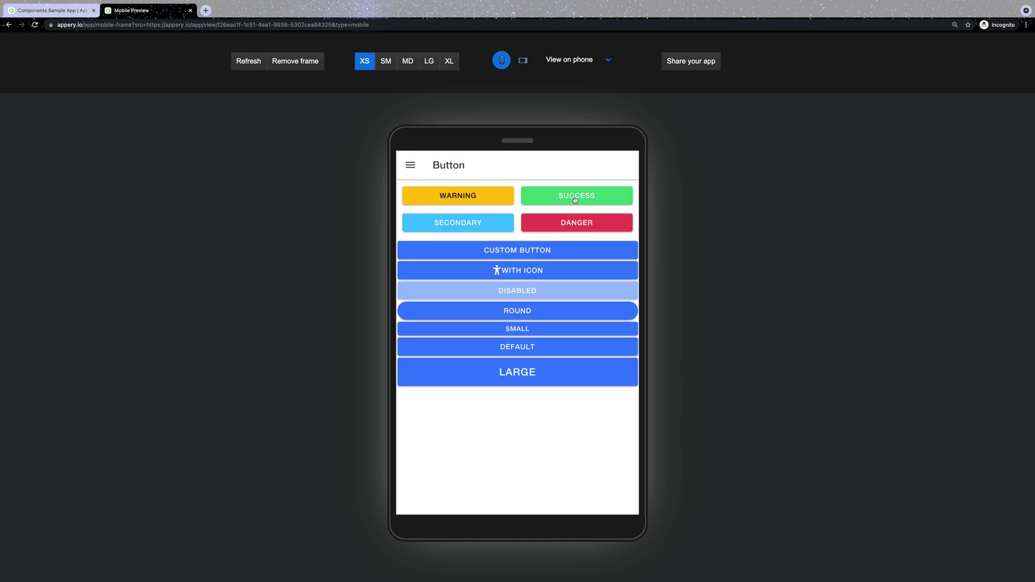
{"action": "left_click", "coordinate": [574, 198]}
{"action": "left_click", "coordinate": [520, 391]}
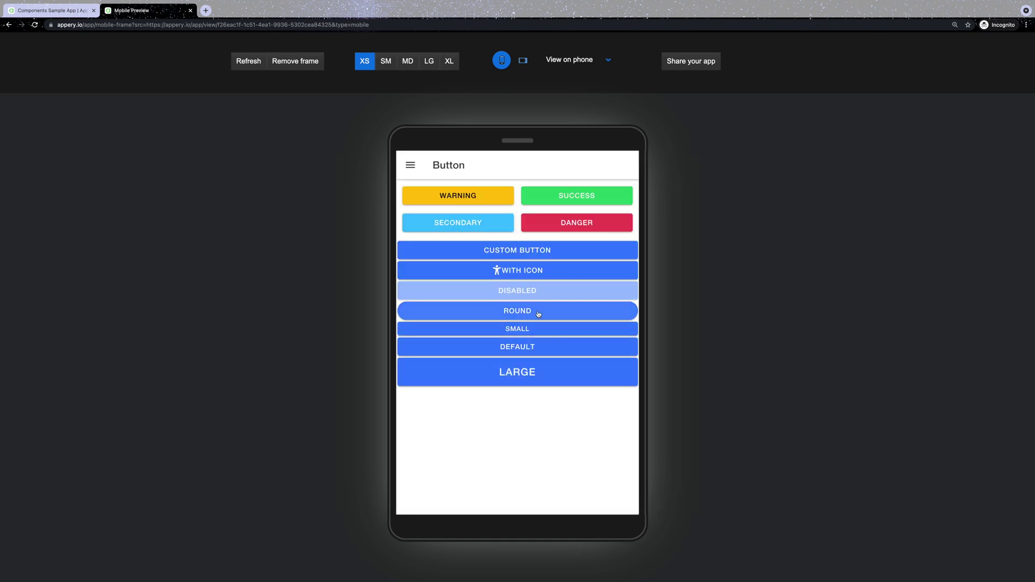
- Run the Warning confirmation, cancel once, then confirm the deletion and dismiss 'Deleted'
{"action": "left_click", "coordinate": [466, 196]}
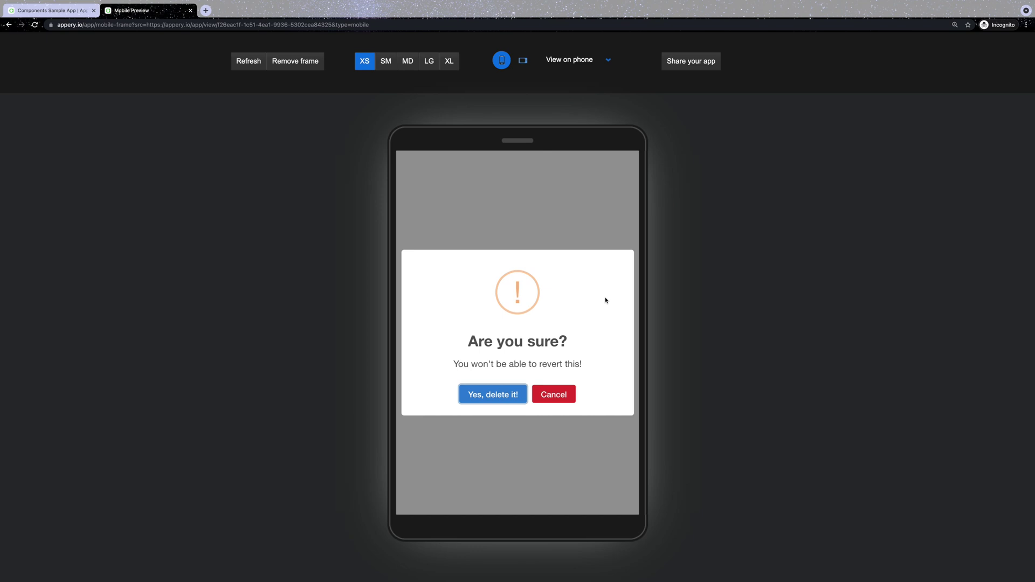
{"action": "left_click", "coordinate": [616, 223]}
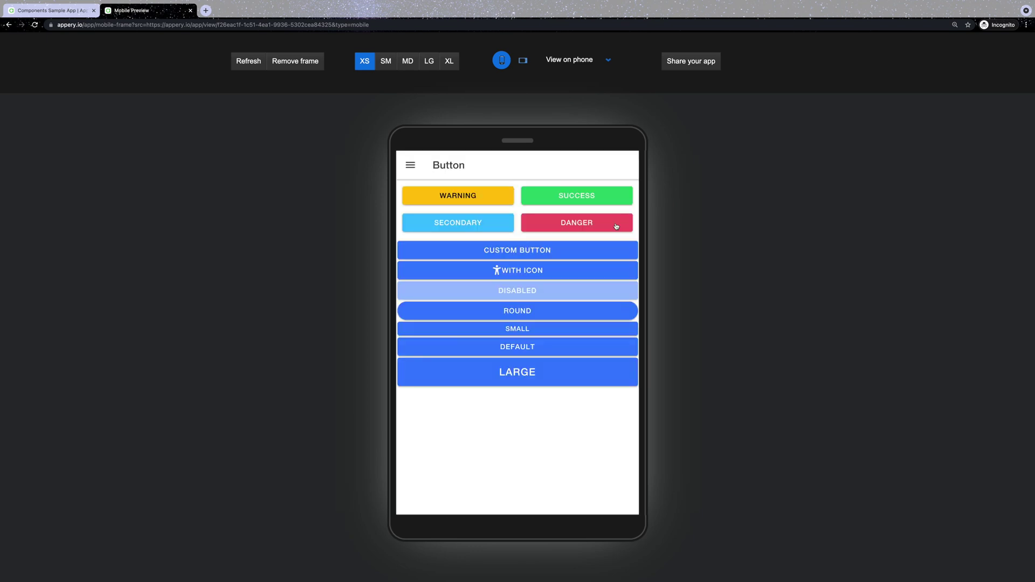
{"action": "left_click", "coordinate": [487, 198]}
{"action": "left_click", "coordinate": [495, 400]}
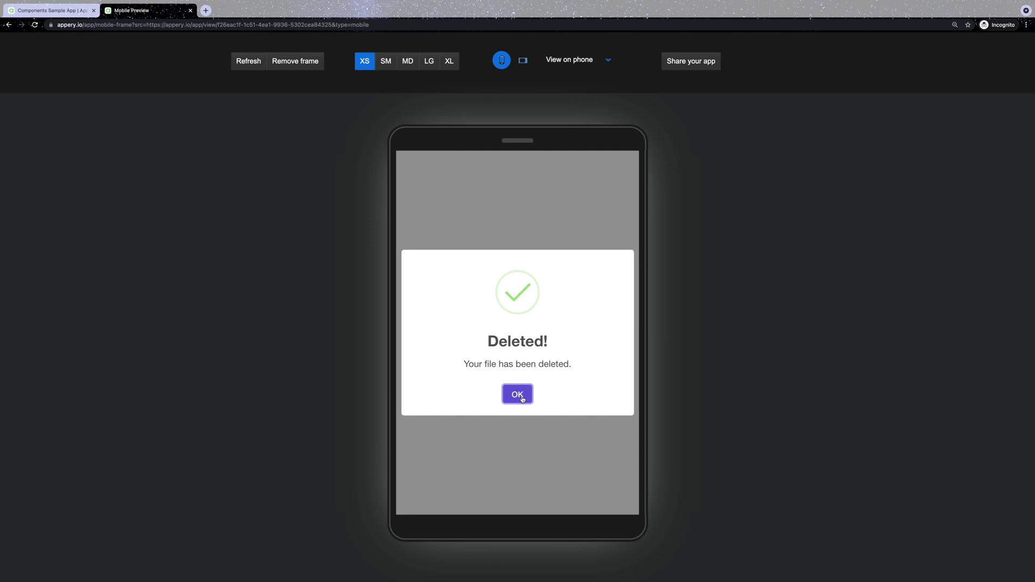
{"action": "left_click", "coordinate": [516, 395]}
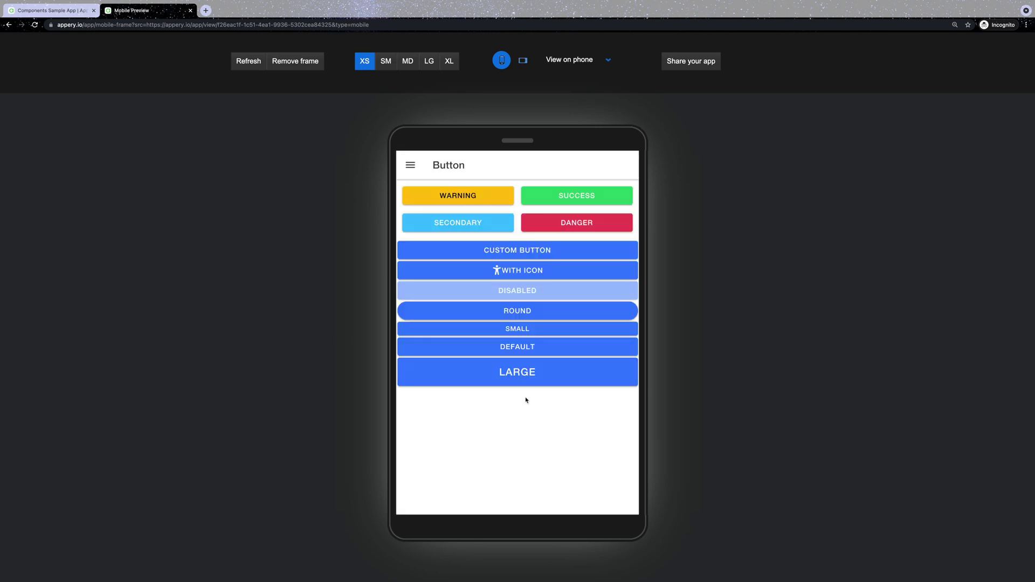
- Try the Success, Secondary auto-close, Danger error and Custom Button alerts, dismissing each
{"action": "left_click", "coordinate": [573, 201]}
{"action": "left_click", "coordinate": [517, 395]}
{"action": "left_click", "coordinate": [469, 228]}
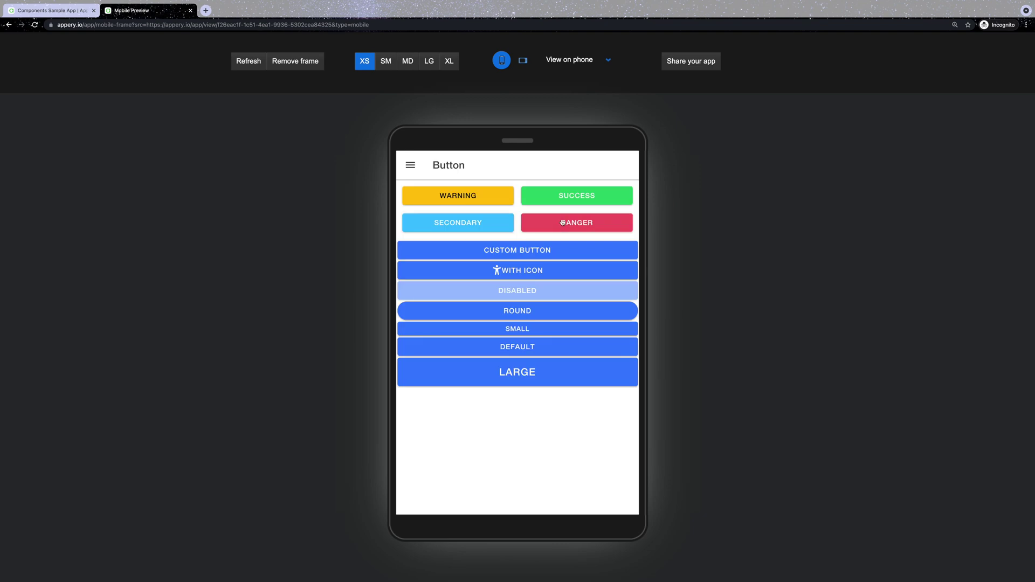
{"action": "left_click", "coordinate": [561, 217]}
{"action": "left_click", "coordinate": [518, 379]}
{"action": "left_click", "coordinate": [469, 247]}
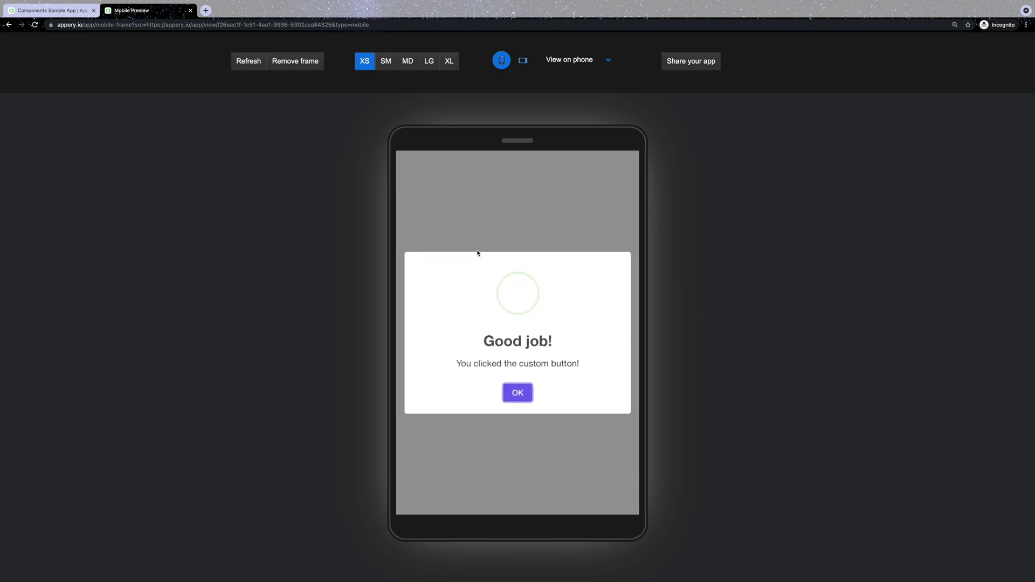
{"action": "left_click", "coordinate": [521, 394]}
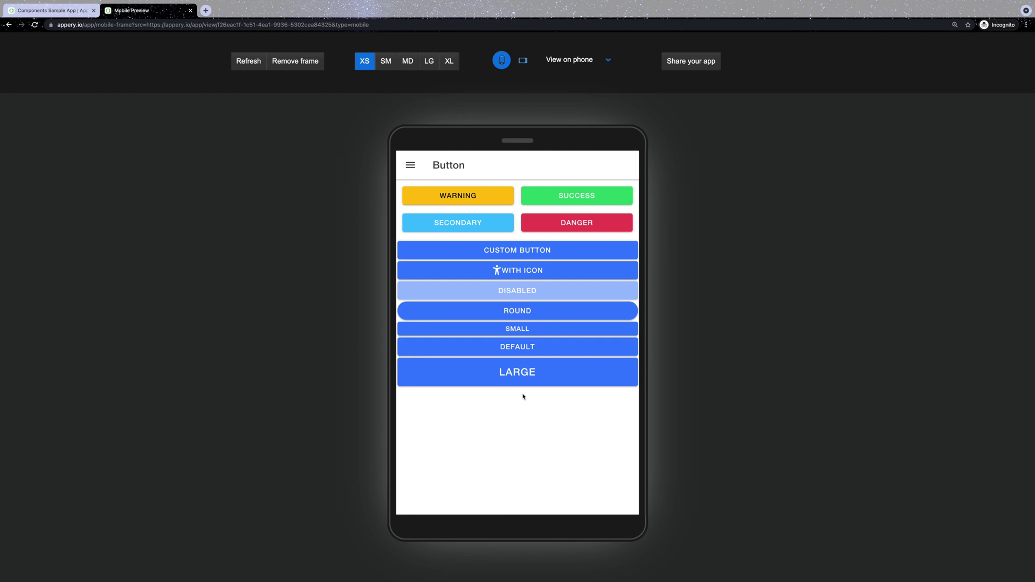
- Retry Secondary, press the With Icon, Round, Small and Default buttons, then open the side menu
{"action": "left_click", "coordinate": [474, 226]}
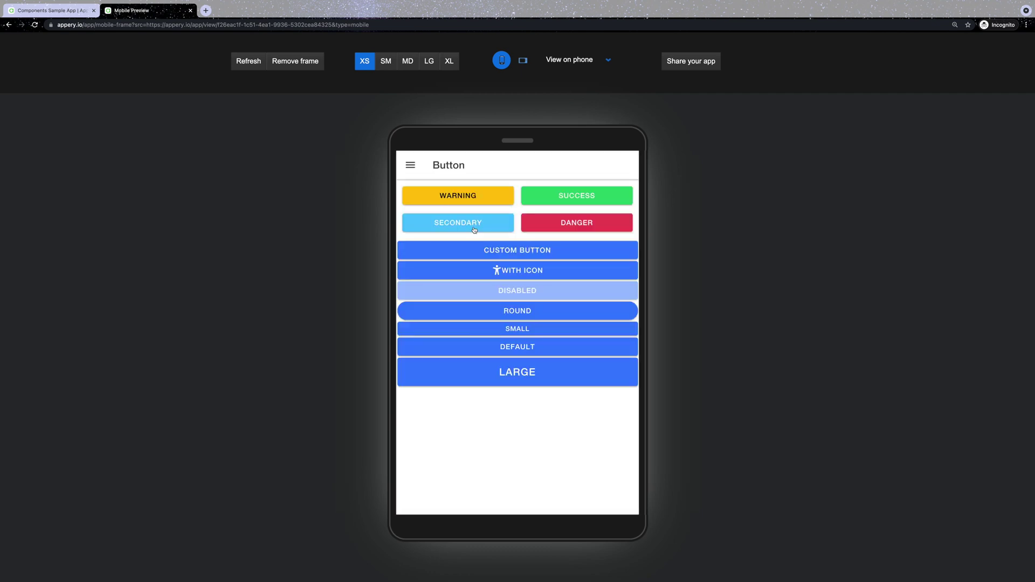
{"action": "left_click", "coordinate": [473, 229]}
{"action": "left_click", "coordinate": [519, 281]}
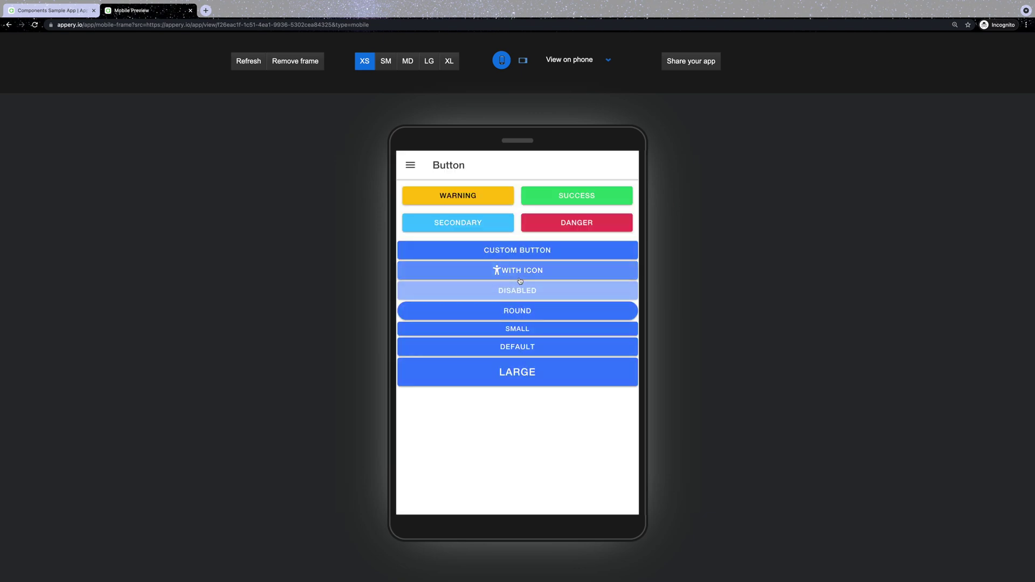
{"action": "left_click", "coordinate": [520, 315]}
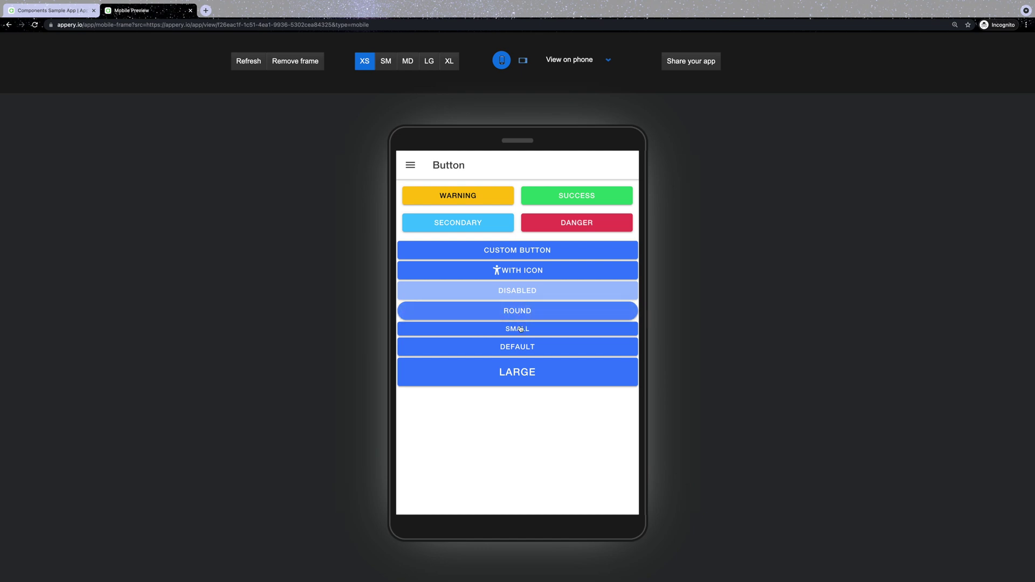
{"action": "left_click", "coordinate": [523, 330]}
{"action": "left_click", "coordinate": [523, 347]}
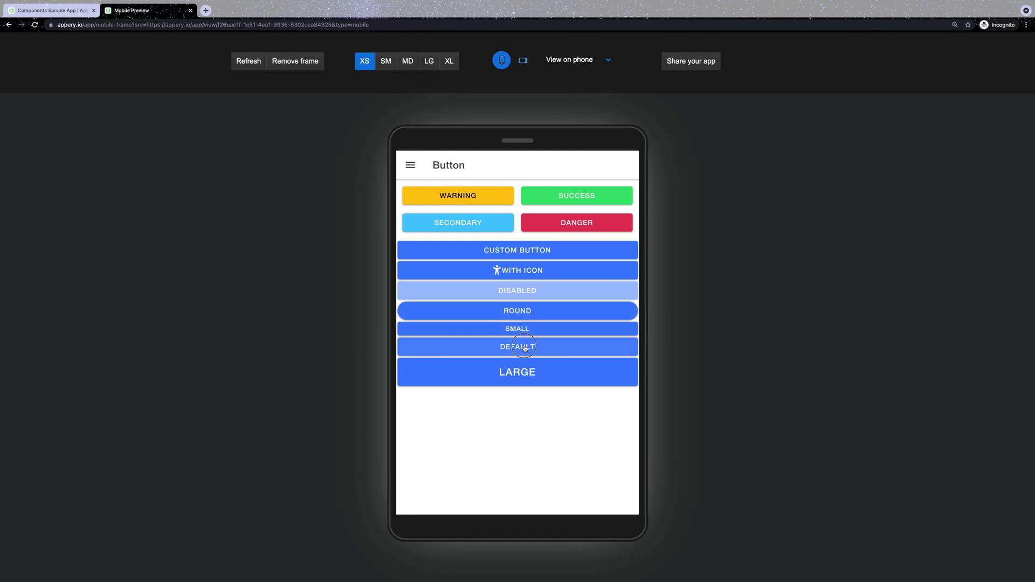
{"action": "left_click", "coordinate": [411, 165]}
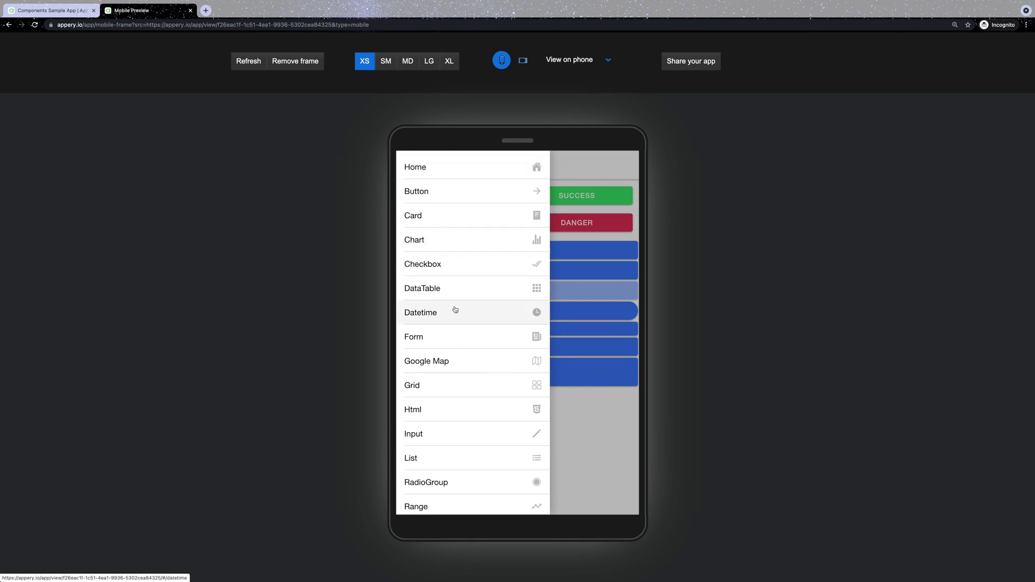
- Go to the Other page from the side menu and highlight its Icon and Image labels
{"action": "scroll", "coordinate": [455, 311], "scroll_direction": "down", "scroll_amount": 2}
{"action": "scroll", "coordinate": [456, 311], "scroll_direction": "down", "scroll_amount": 4}
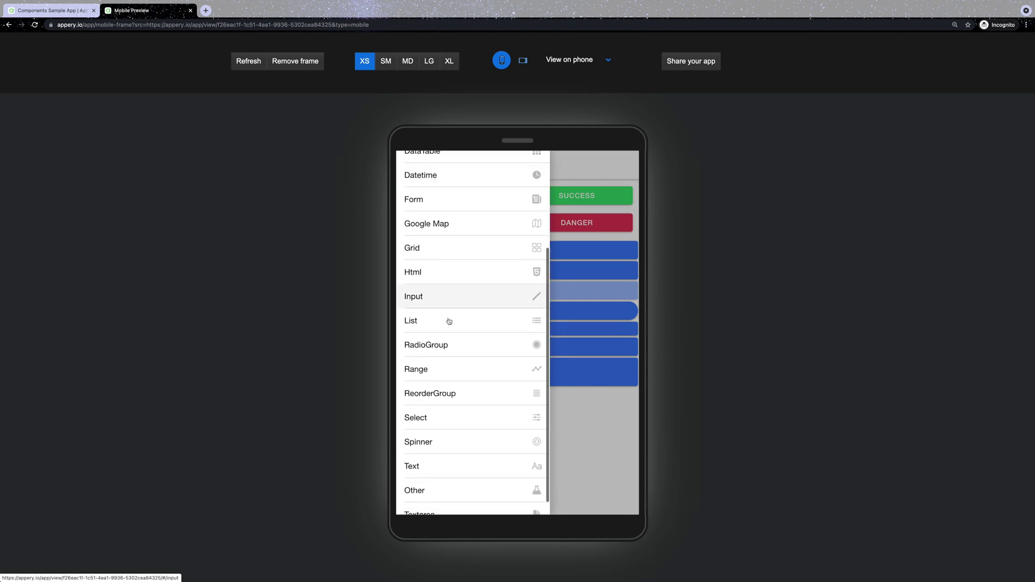
{"action": "left_click", "coordinate": [439, 490]}
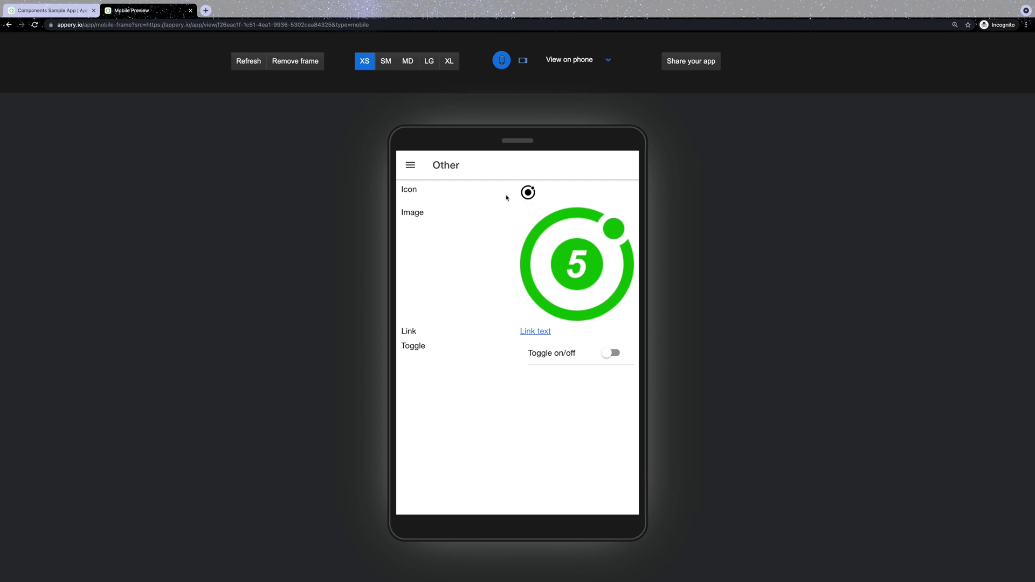
{"action": "left_click_drag", "start_coordinate": [411, 194], "coordinate": [390, 215]}
{"action": "left_click", "coordinate": [443, 196]}
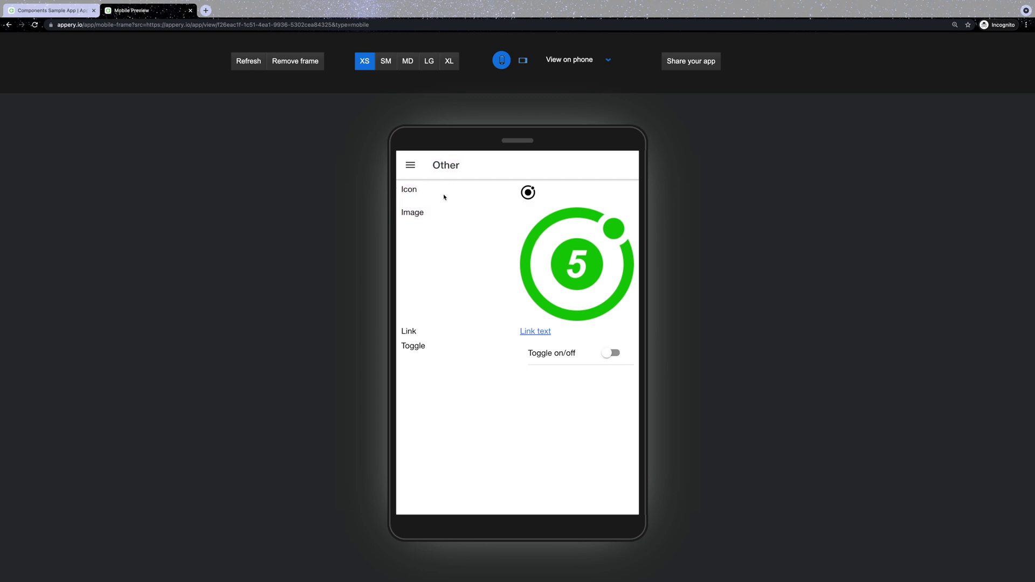
- Open the Link text sample in a new tab, close it, and switch the toggle on and off
{"action": "right_click", "coordinate": [533, 333]}
{"action": "left_click", "coordinate": [561, 336]}
{"action": "left_click", "coordinate": [245, 11]}
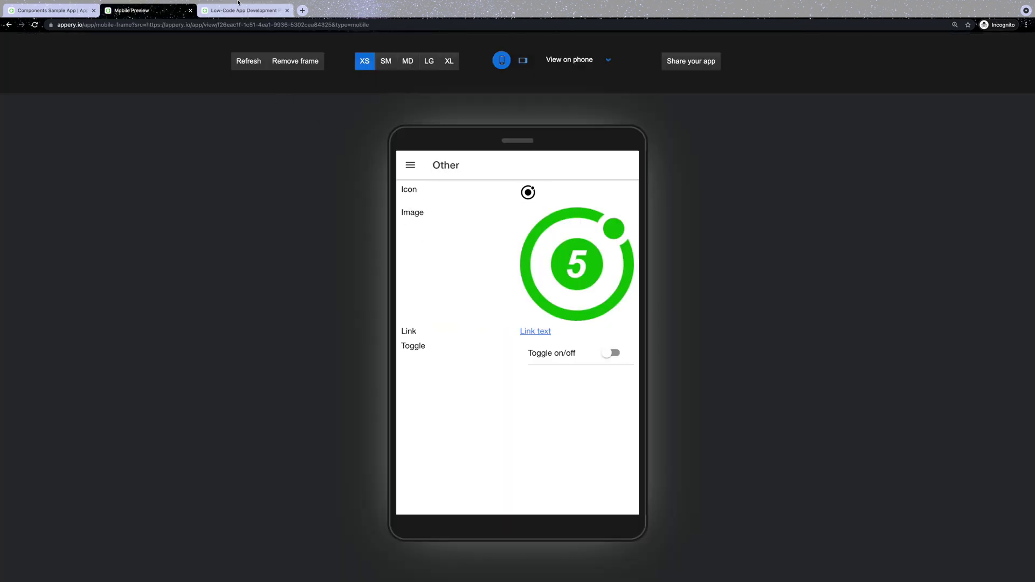
{"action": "left_click", "coordinate": [287, 10]}
{"action": "left_click", "coordinate": [612, 355]}
{"action": "left_click", "coordinate": [611, 354]}
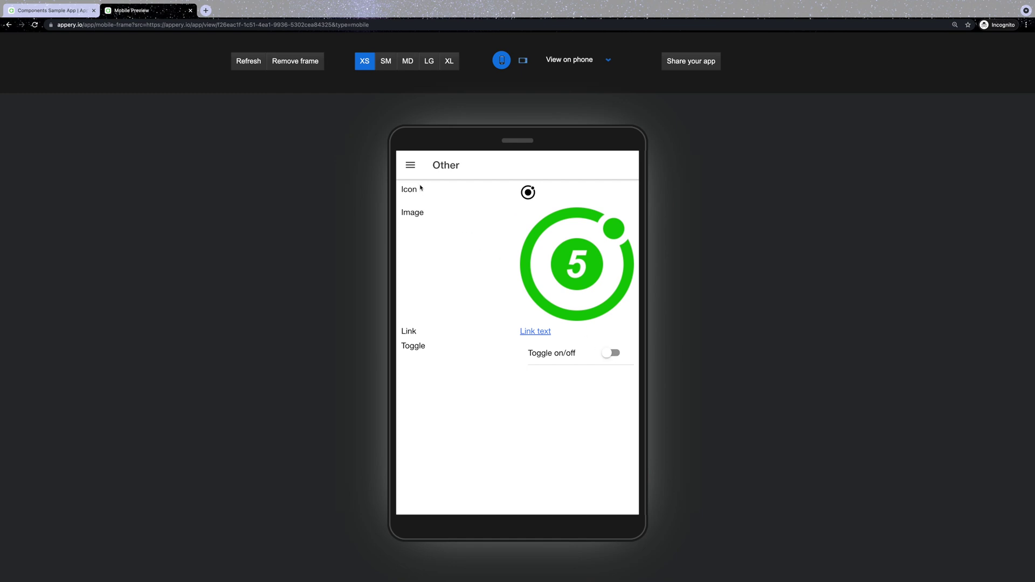
- Go to the Html page and play, then pause, the embedded video
{"action": "left_click", "coordinate": [410, 166]}
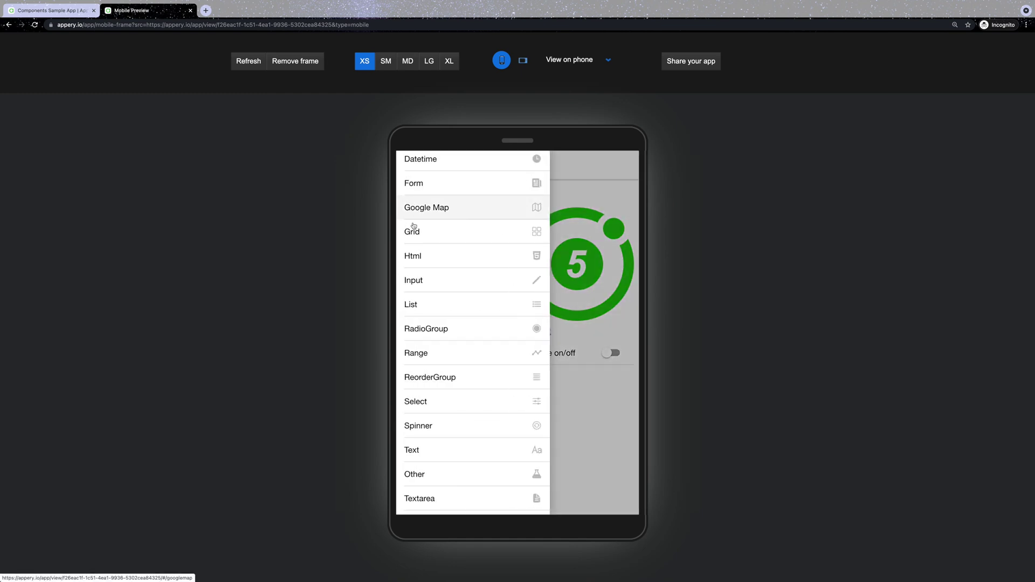
{"action": "left_click", "coordinate": [423, 262]}
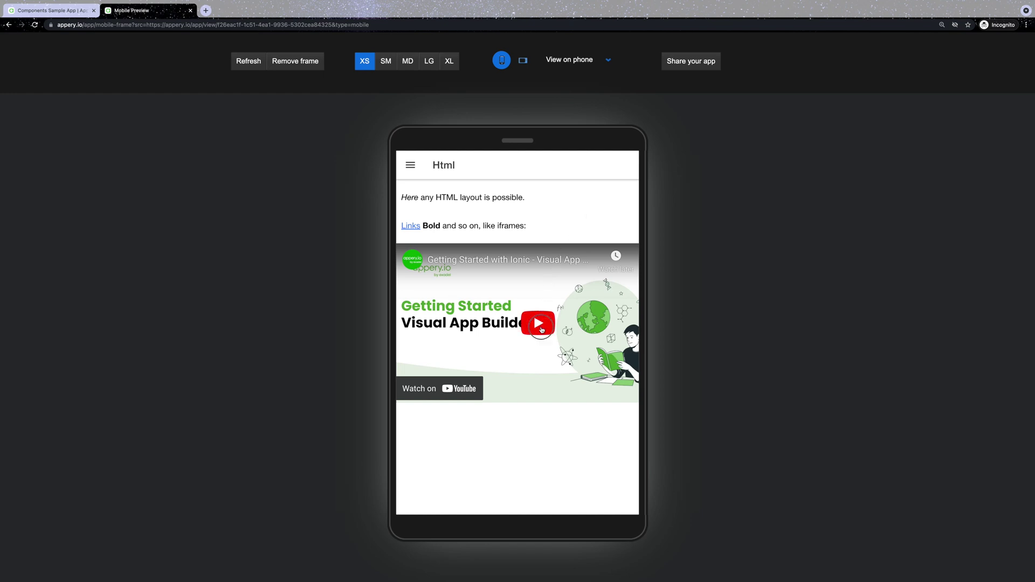
{"action": "left_click", "coordinate": [540, 326]}
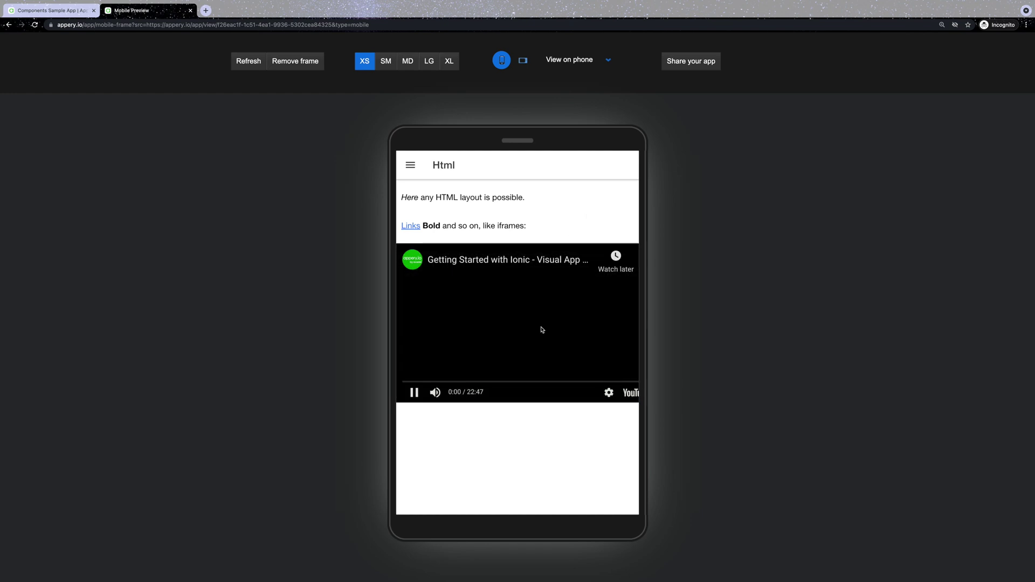
{"action": "left_click", "coordinate": [414, 394]}
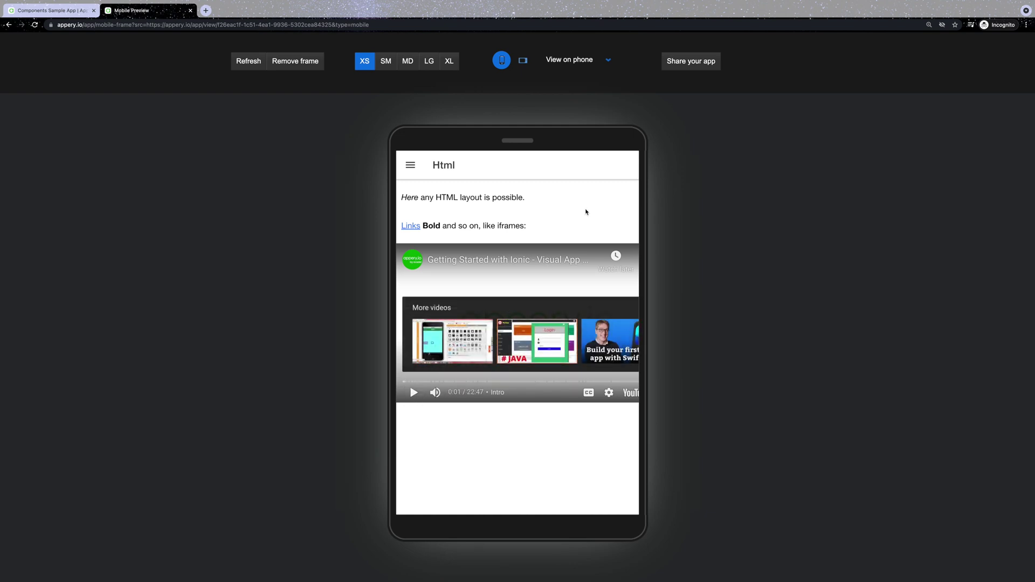
- Test the Links link in a new tab and inside the preview, then return to Html
{"action": "right_click", "coordinate": [410, 227]}
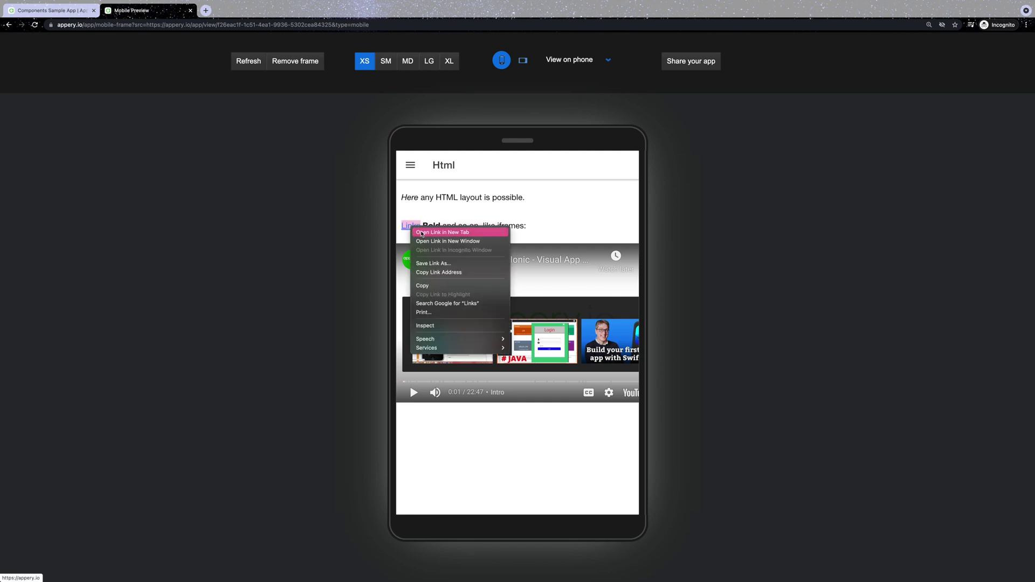
{"action": "left_click", "coordinate": [421, 233]}
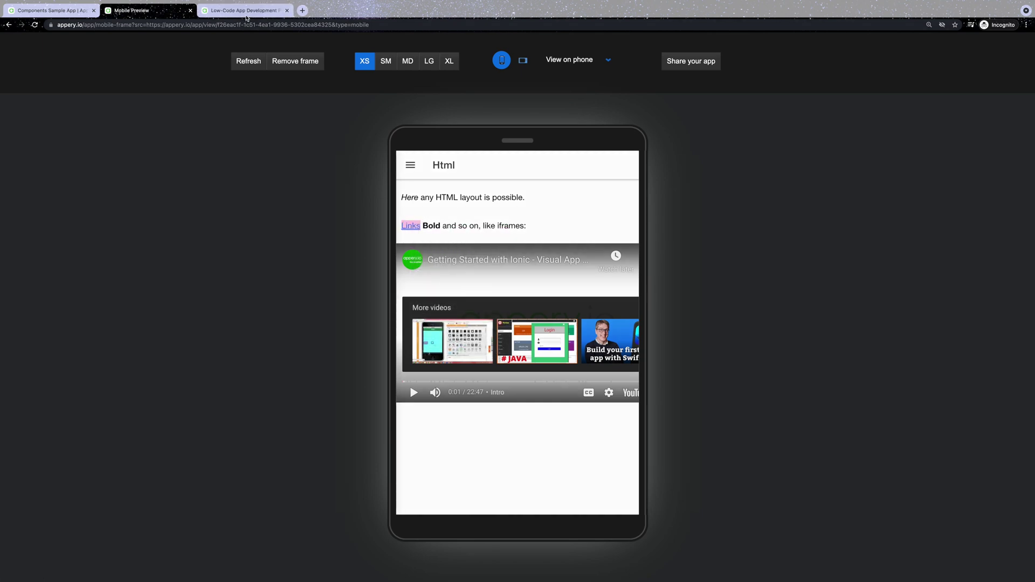
{"action": "left_click", "coordinate": [246, 12]}
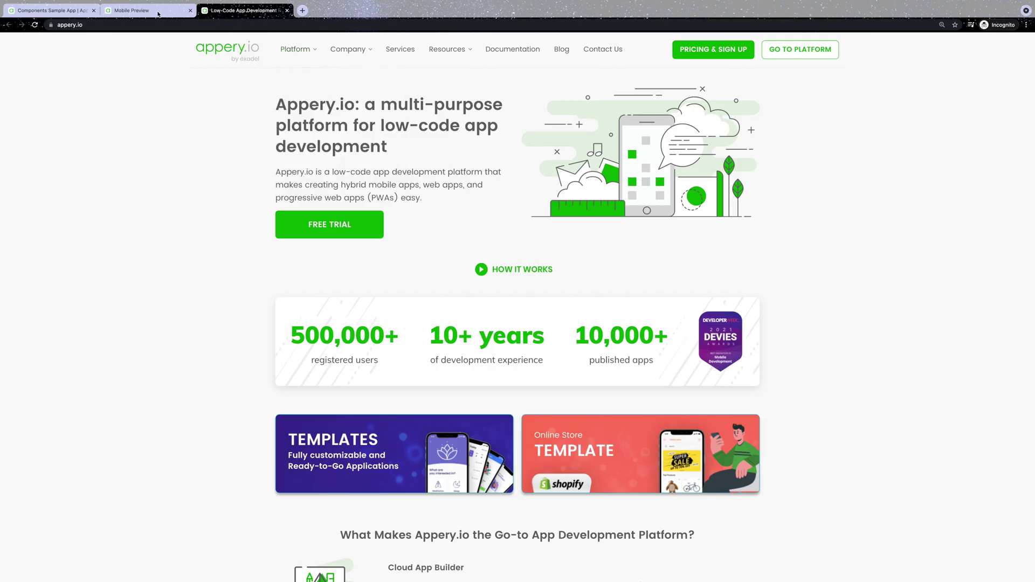
{"action": "left_click", "coordinate": [287, 10]}
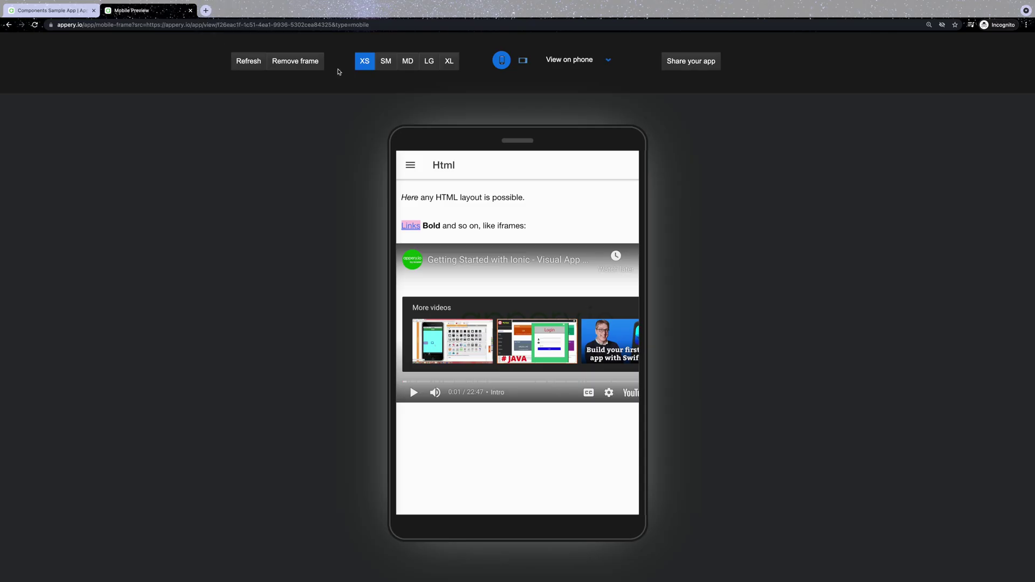
{"action": "left_click", "coordinate": [411, 226]}
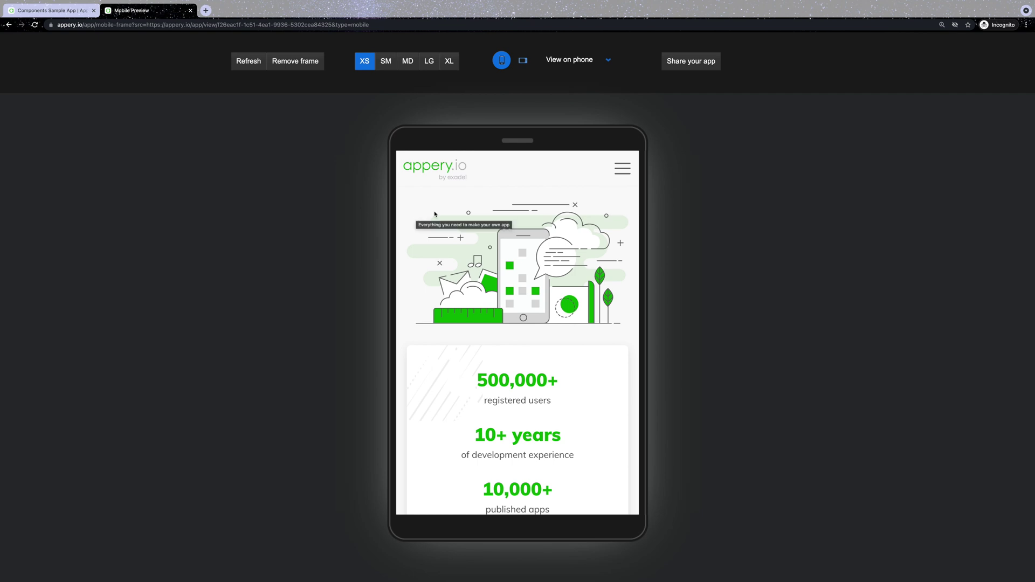
{"action": "left_click", "coordinate": [621, 169]}
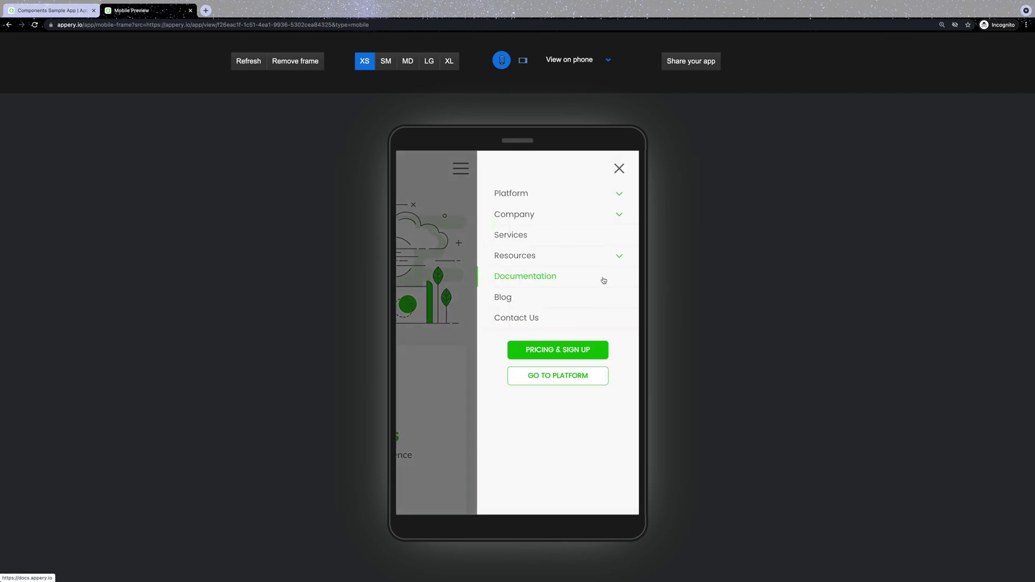
{"action": "left_click", "coordinate": [617, 171]}
{"action": "right_click", "coordinate": [468, 198]}
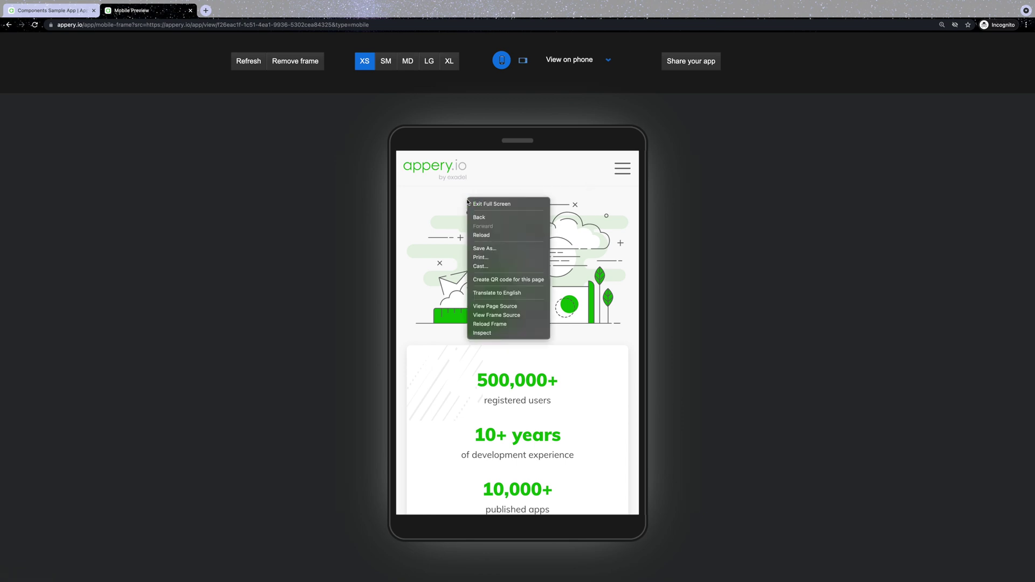
{"action": "left_click", "coordinate": [479, 219]}
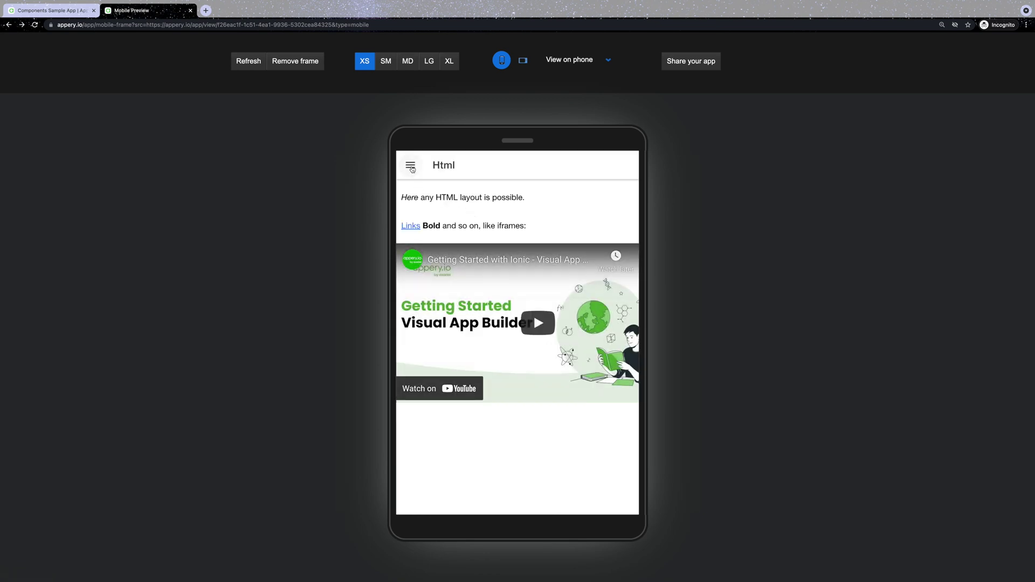
- Visit the Card, Checkbox and Data Table pages, finishing on Home
{"action": "left_click", "coordinate": [410, 165]}
{"action": "left_click", "coordinate": [420, 222]}
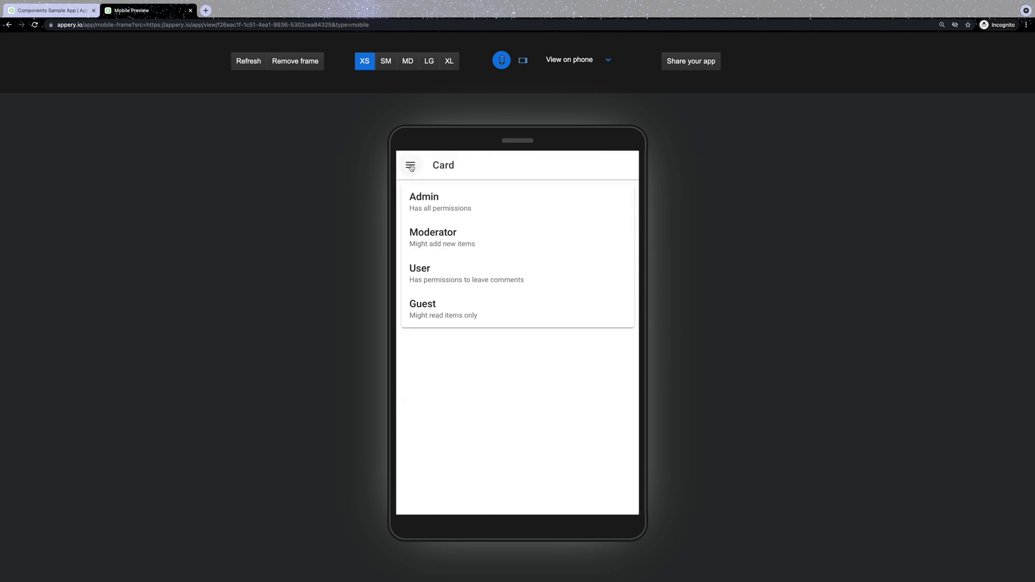
{"action": "left_click", "coordinate": [410, 164]}
{"action": "left_click", "coordinate": [426, 264]}
{"action": "left_click", "coordinate": [410, 165]}
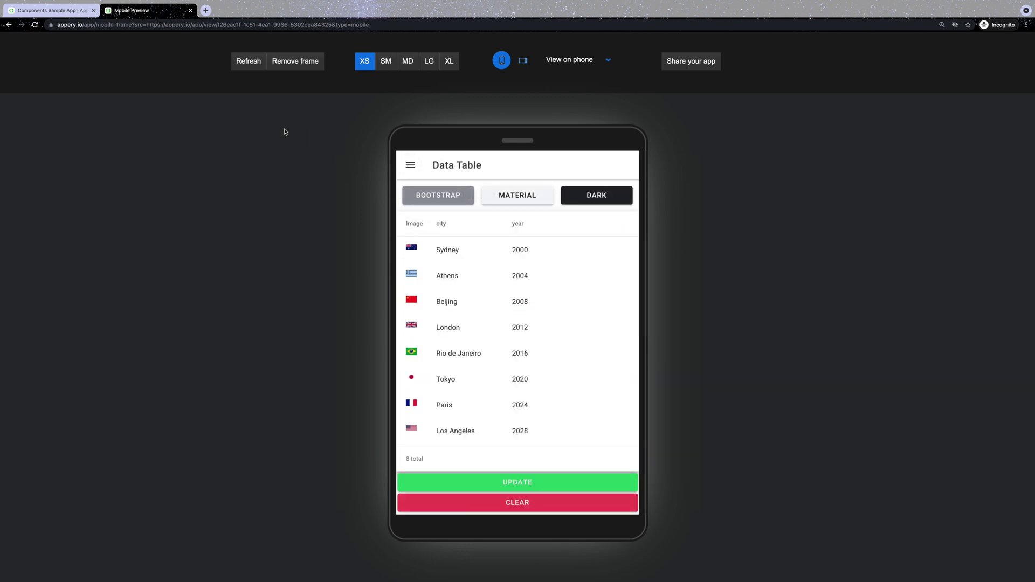
{"action": "left_click", "coordinate": [410, 165]}
{"action": "left_click", "coordinate": [431, 171]}
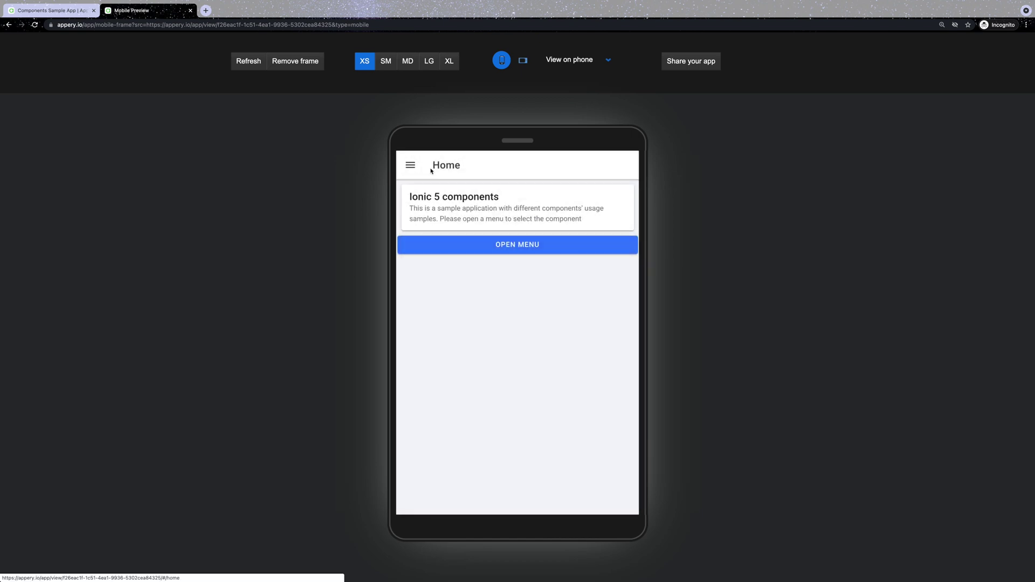
- Back in the project editor, expand the Pages folder and open the app page
{"action": "left_click", "coordinate": [76, 14]}
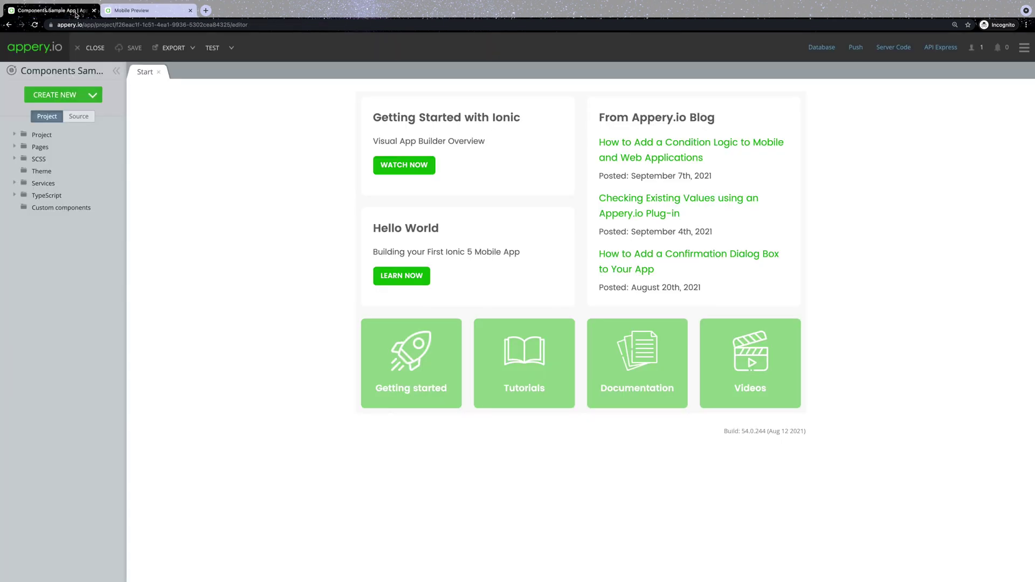
{"action": "left_click", "coordinate": [13, 147]}
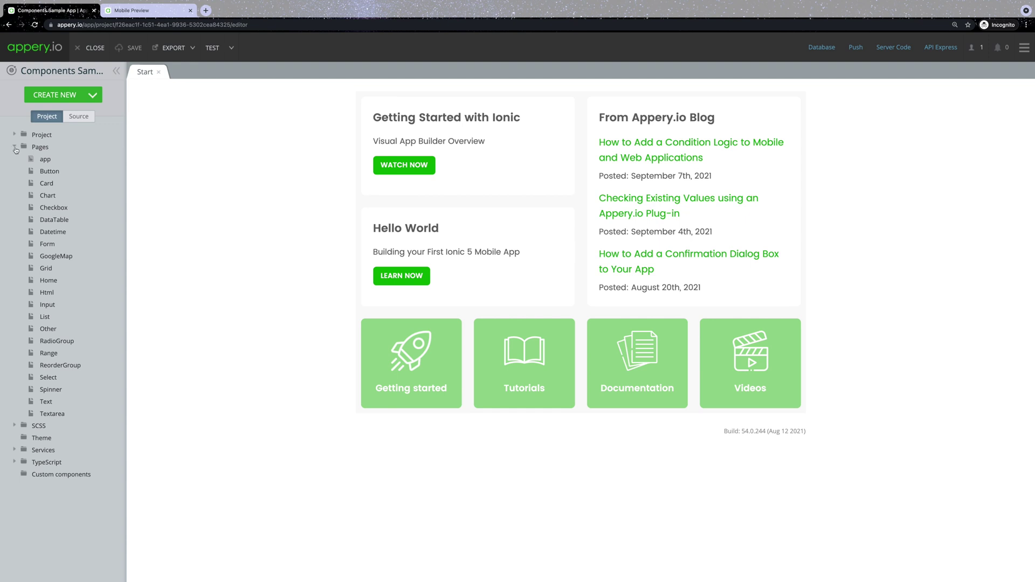
{"action": "left_click", "coordinate": [49, 162]}
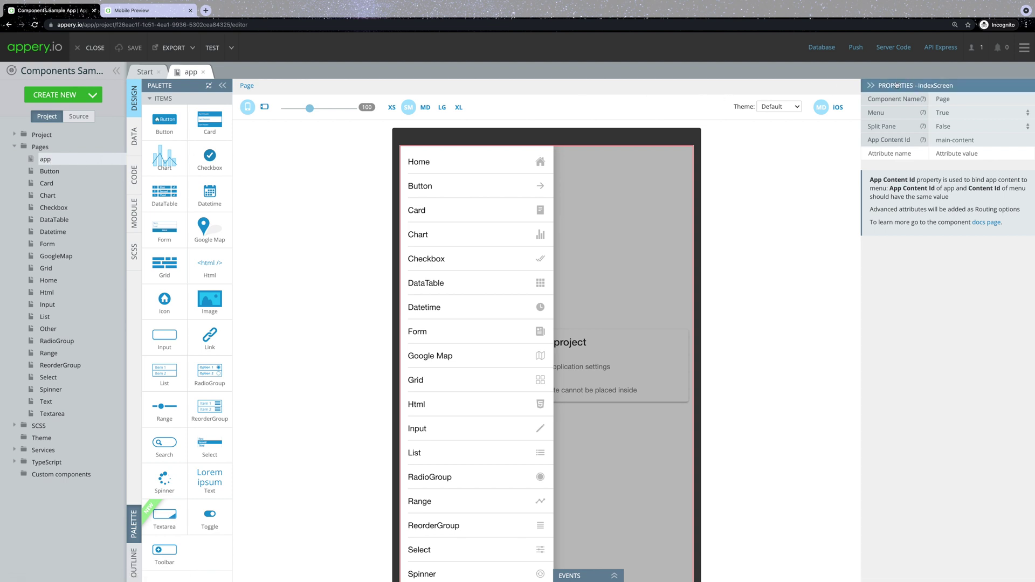
- Keep Menu True, preview at XS, and expand Menu1 > Content1 > List1 in the Outline
{"action": "left_click", "coordinate": [953, 113]}
{"action": "left_click", "coordinate": [954, 113]}
{"action": "left_click", "coordinate": [391, 108]}
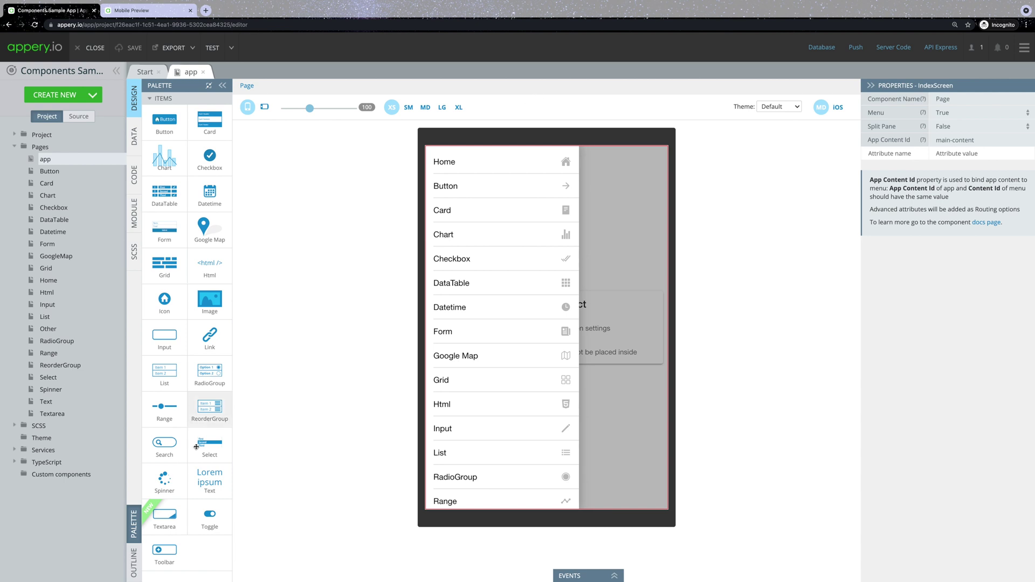
{"action": "left_click", "coordinate": [133, 564]}
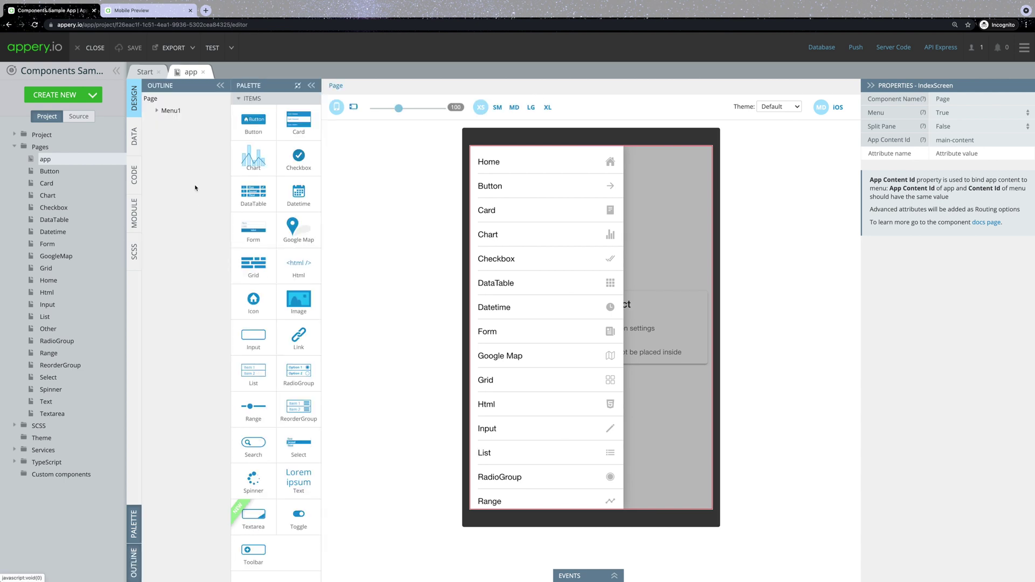
{"action": "left_click", "coordinate": [157, 111]}
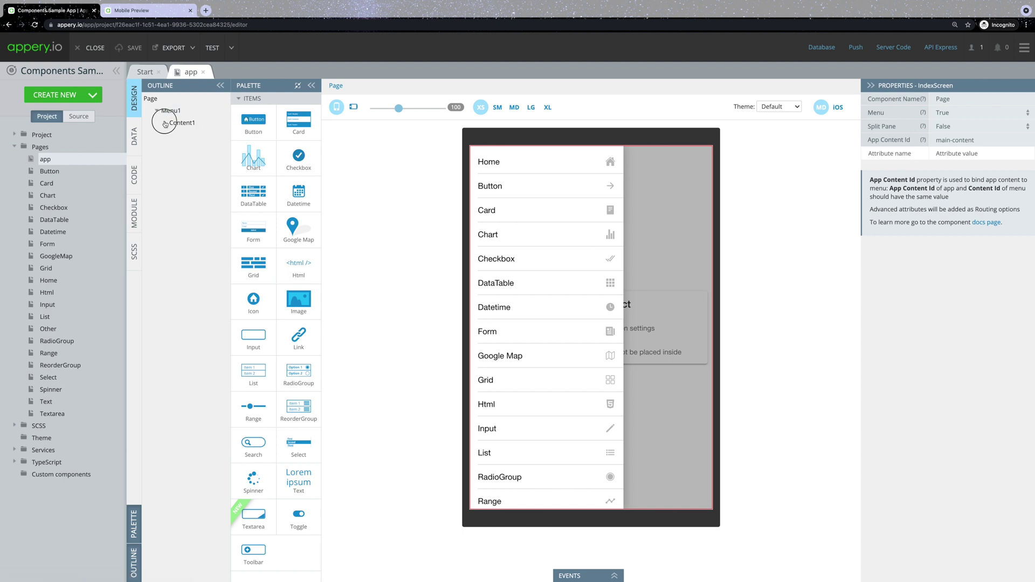
{"action": "left_click", "coordinate": [165, 123]}
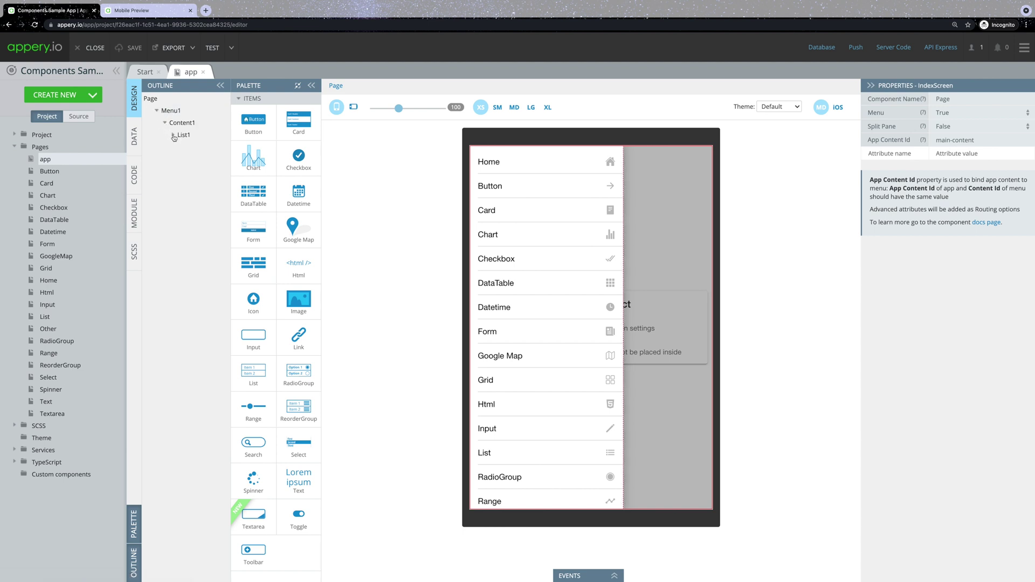
{"action": "left_click", "coordinate": [173, 136]}
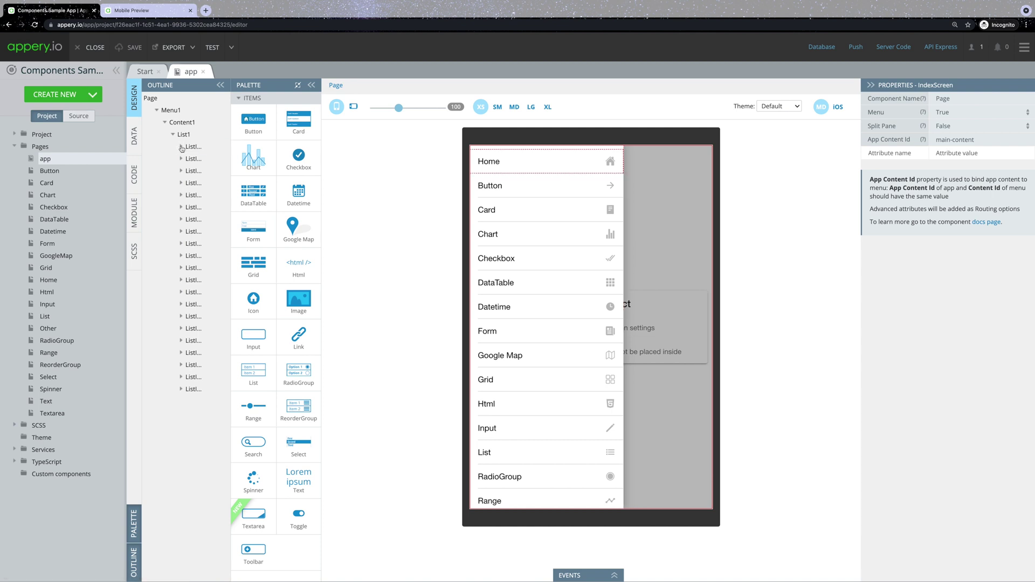
{"action": "left_click_drag", "start_coordinate": [230, 165], "coordinate": [265, 168]}
{"action": "left_click", "coordinate": [218, 147]}
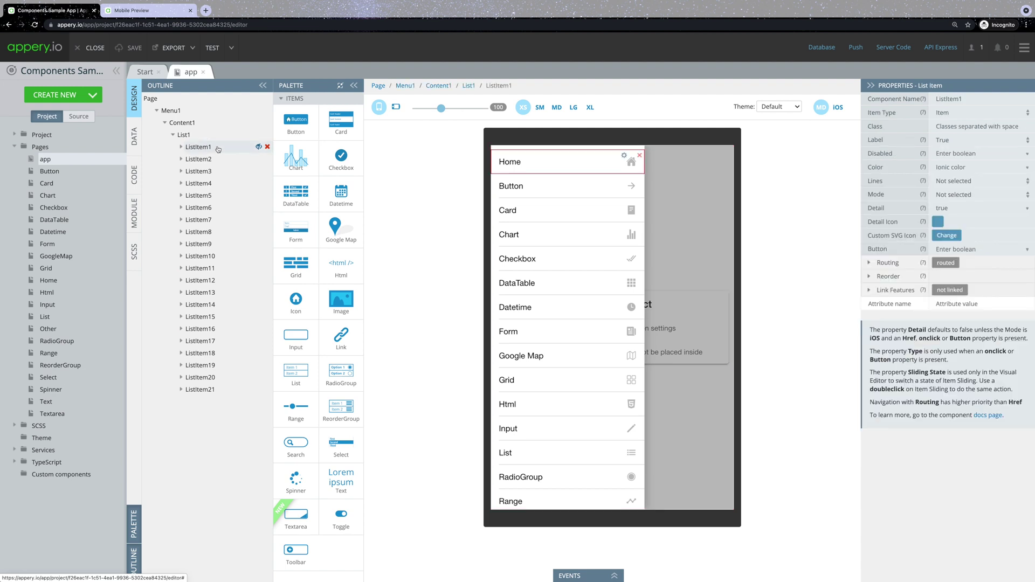
{"action": "left_click", "coordinate": [212, 160]}
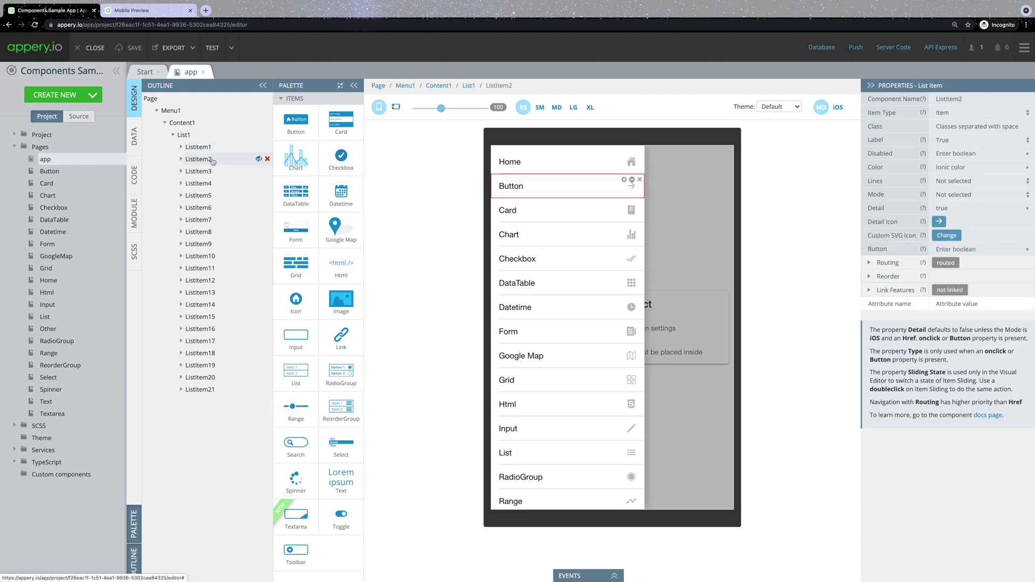
{"action": "left_click", "coordinate": [210, 172]}
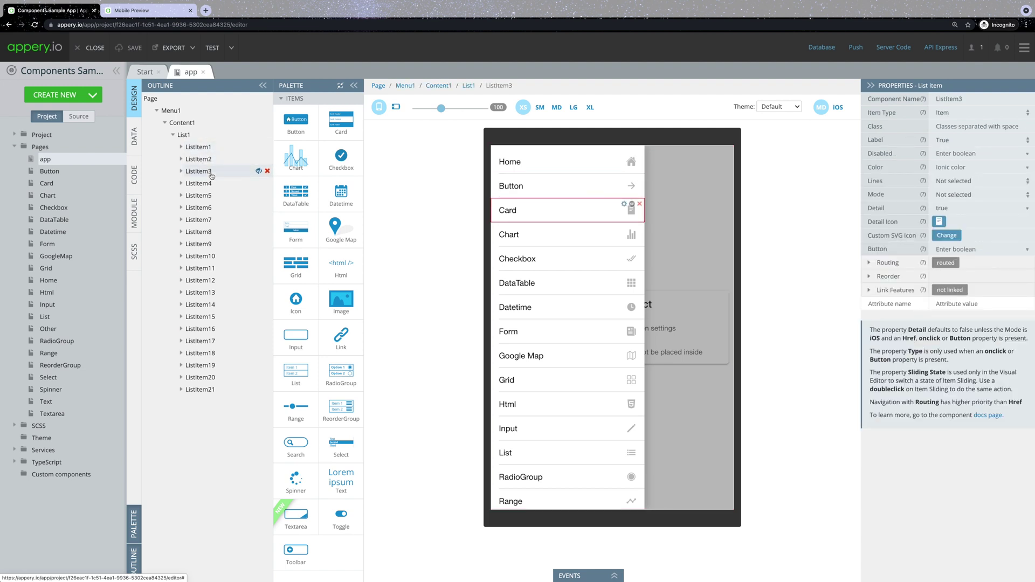
{"action": "left_click", "coordinate": [210, 185]}
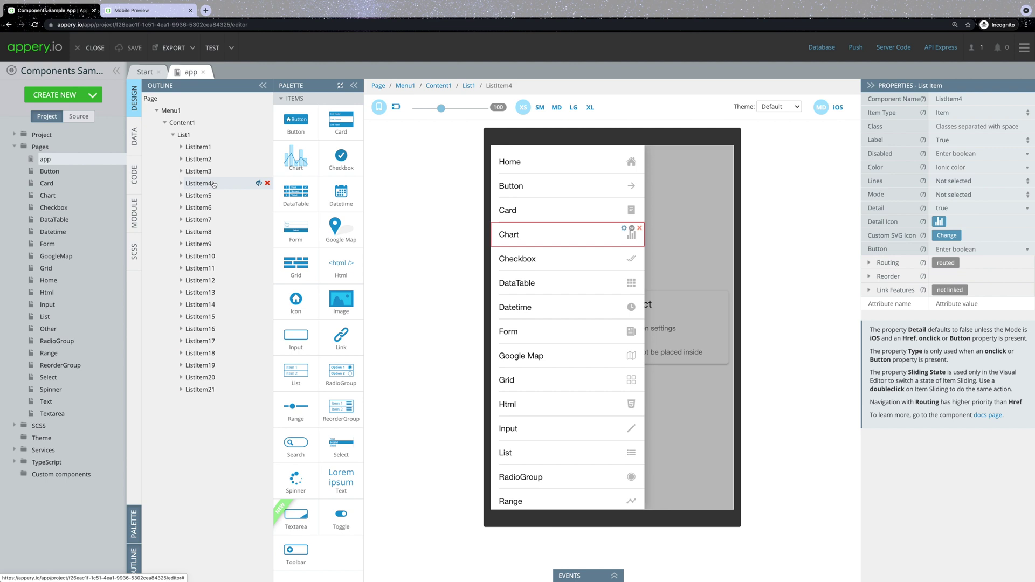
{"action": "left_click", "coordinate": [205, 147]}
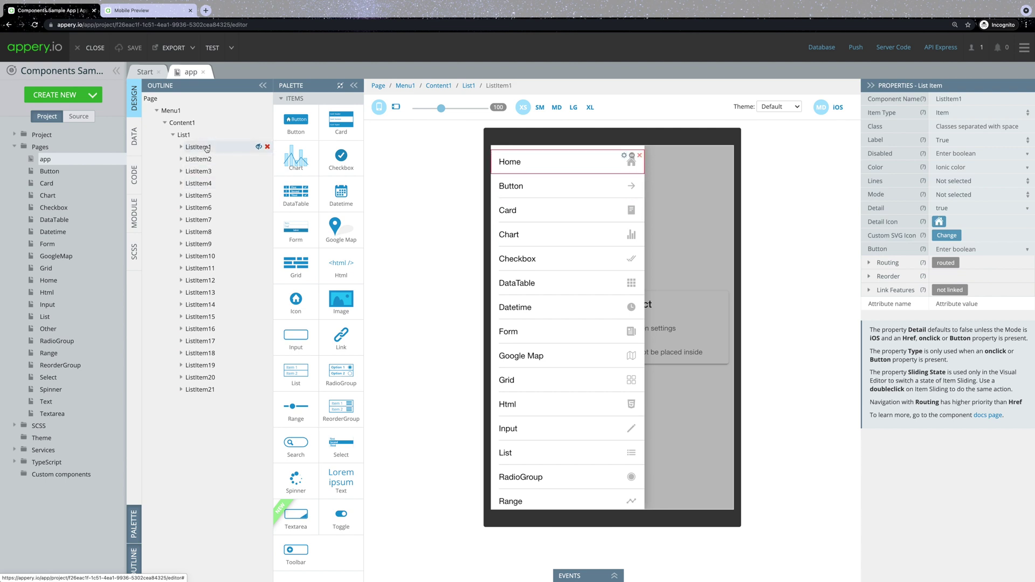
- Review ListItem1's type and label options, then turn Detail off and back on
{"action": "left_click", "coordinate": [965, 113]}
{"action": "left_click", "coordinate": [965, 114]}
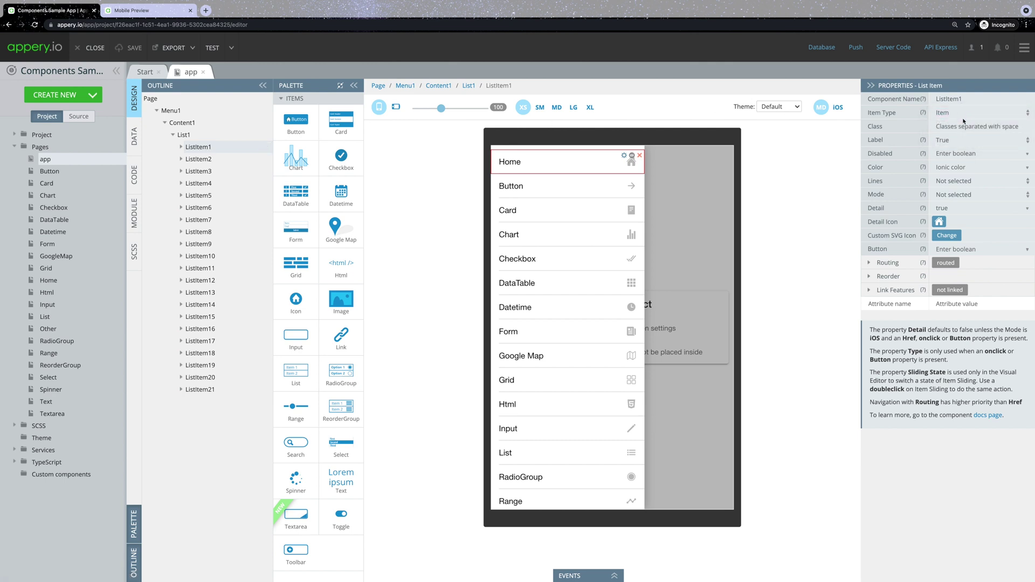
{"action": "left_click", "coordinate": [961, 140]}
{"action": "left_click", "coordinate": [962, 141]}
{"action": "left_click", "coordinate": [959, 208]}
{"action": "left_click", "coordinate": [955, 240]}
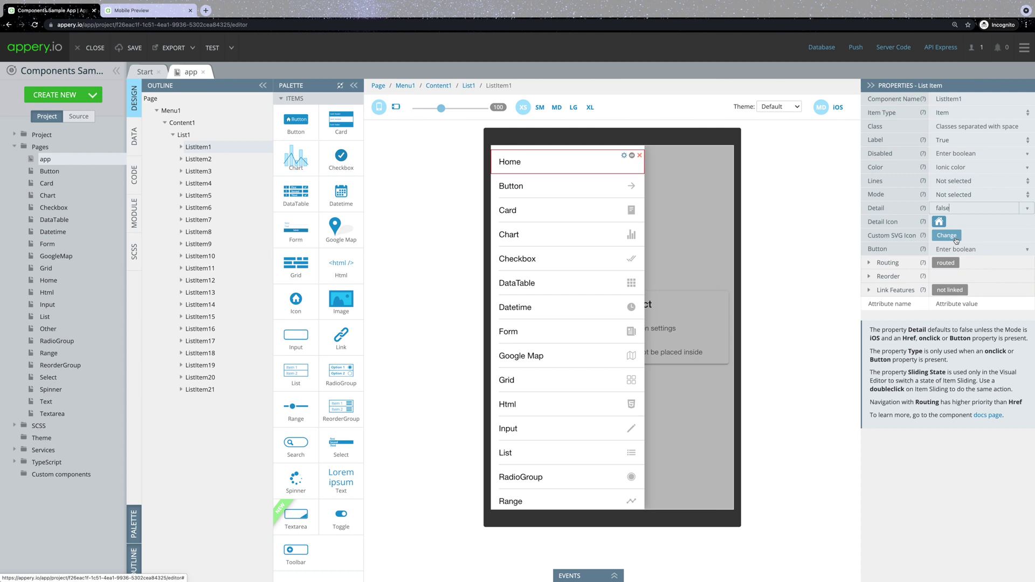
{"action": "left_click", "coordinate": [1027, 209]}
{"action": "left_click", "coordinate": [969, 227]}
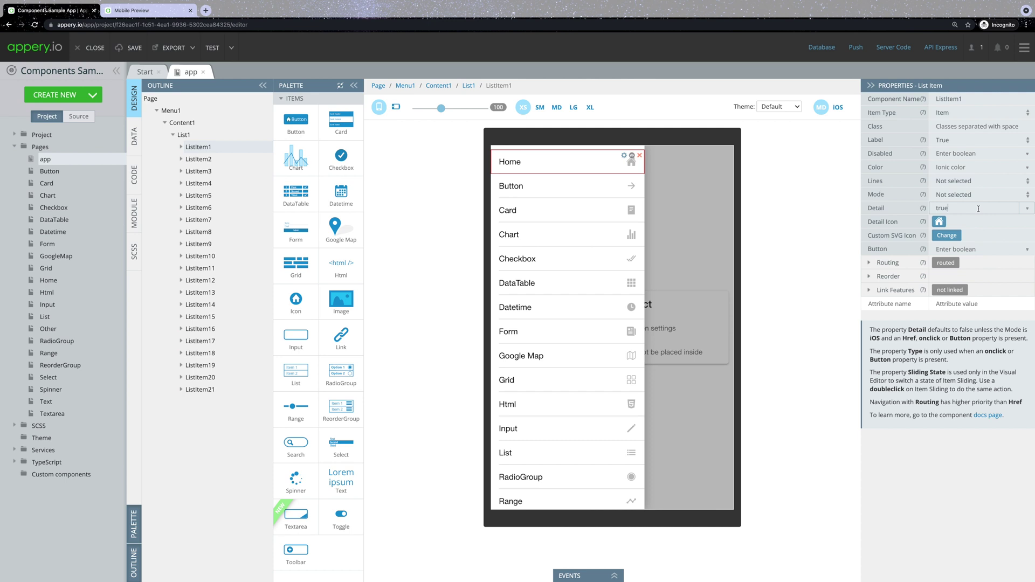
- Set ListItem1's Label to False and then back to True
{"action": "left_click", "coordinate": [964, 143]}
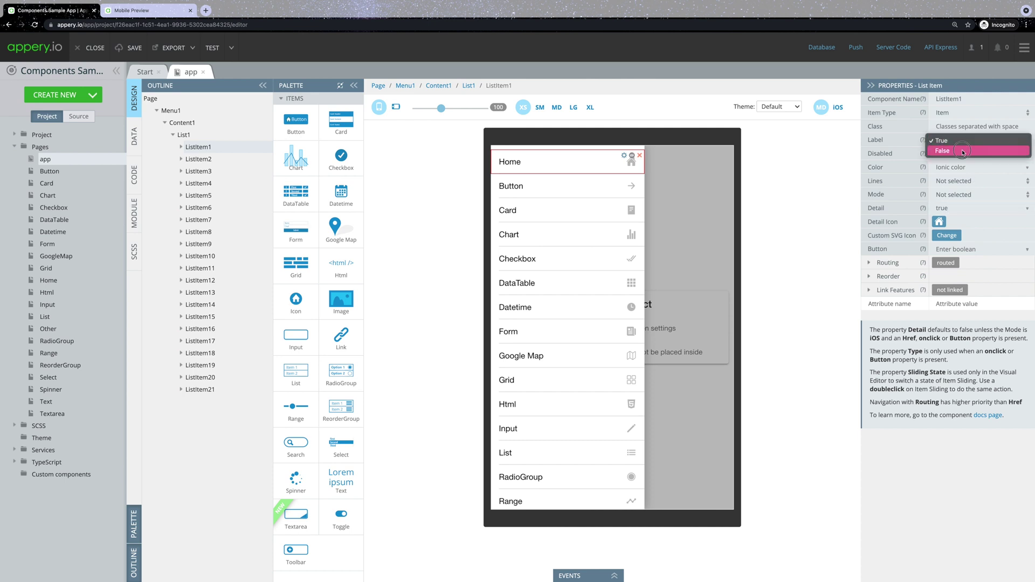
{"action": "left_click", "coordinate": [963, 152]}
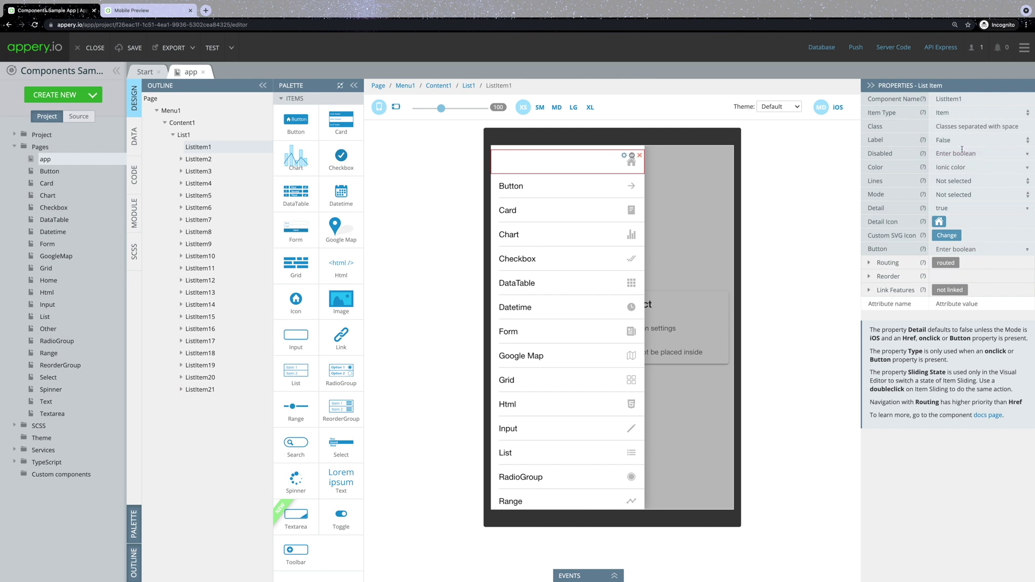
{"action": "left_click", "coordinate": [963, 141]}
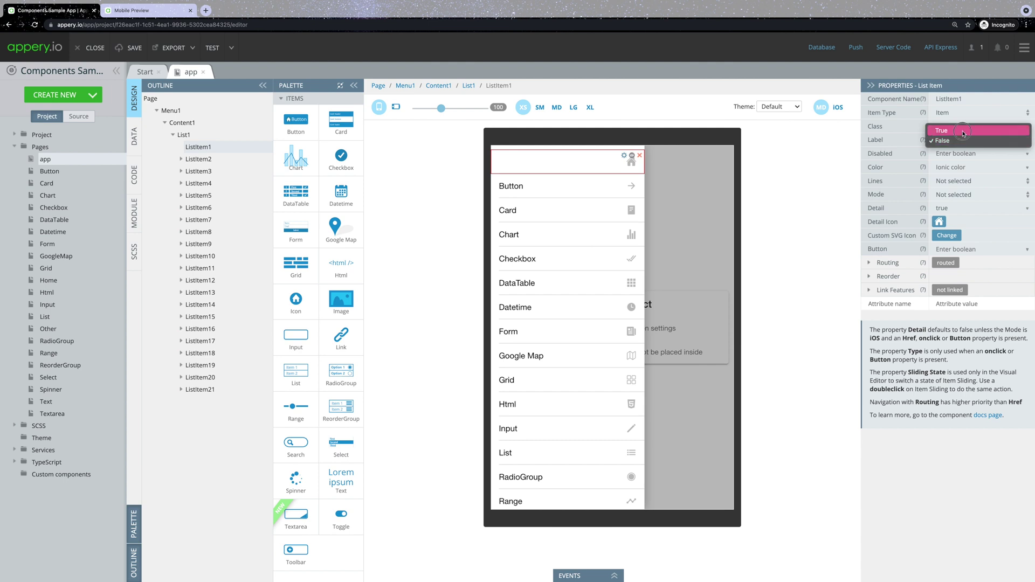
{"action": "left_click", "coordinate": [964, 131]}
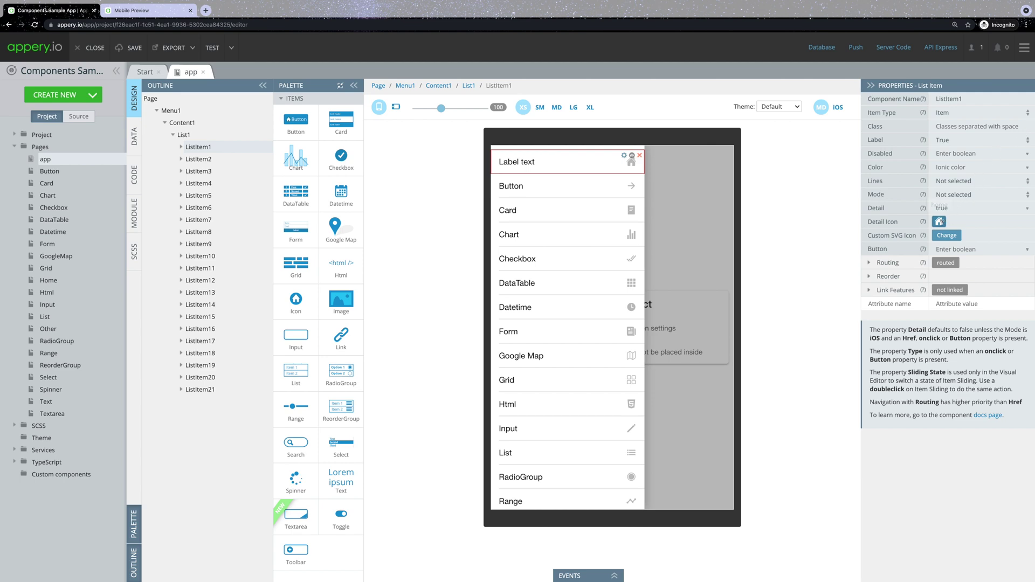
- Browse the Detail Icon library through its Outline, Filled, Sharp, Logo and All views
{"action": "left_click", "coordinate": [940, 222]}
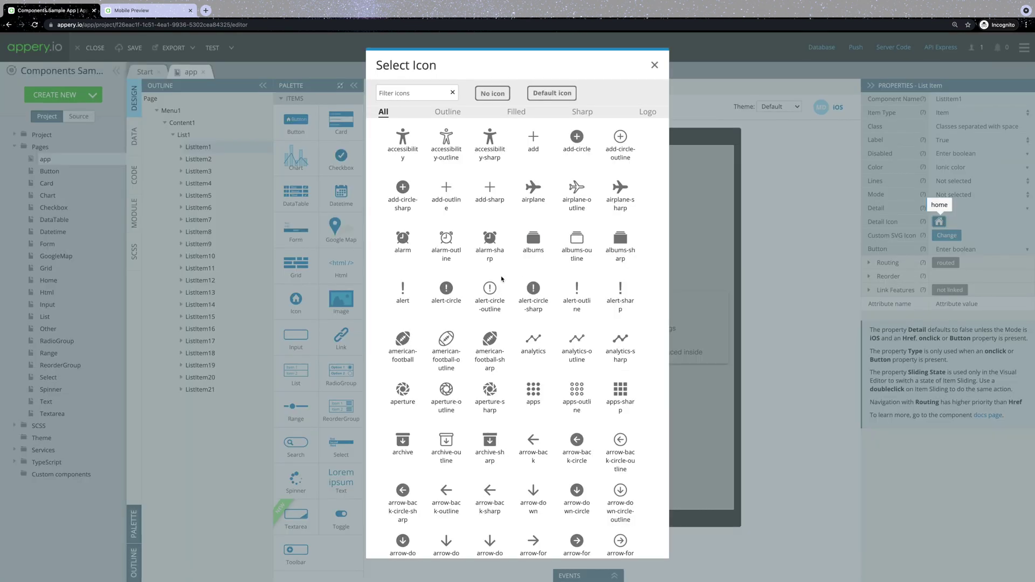
{"action": "scroll", "coordinate": [500, 282], "scroll_direction": "down", "scroll_amount": 4}
{"action": "scroll", "coordinate": [500, 282], "scroll_direction": "down", "scroll_amount": 4}
{"action": "scroll", "coordinate": [500, 282], "scroll_direction": "down", "scroll_amount": 5}
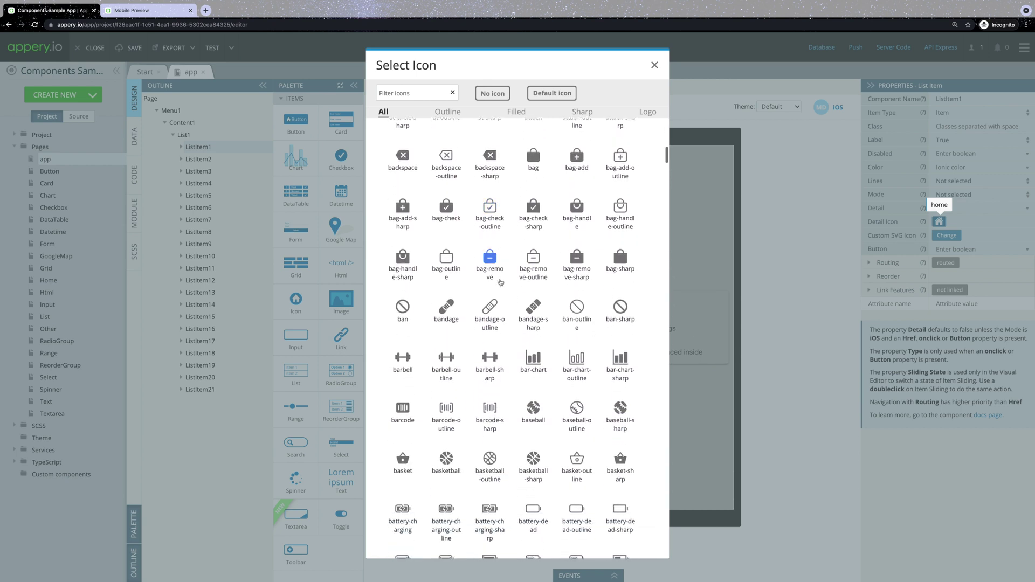
{"action": "scroll", "coordinate": [500, 282], "scroll_direction": "up", "scroll_amount": 12}
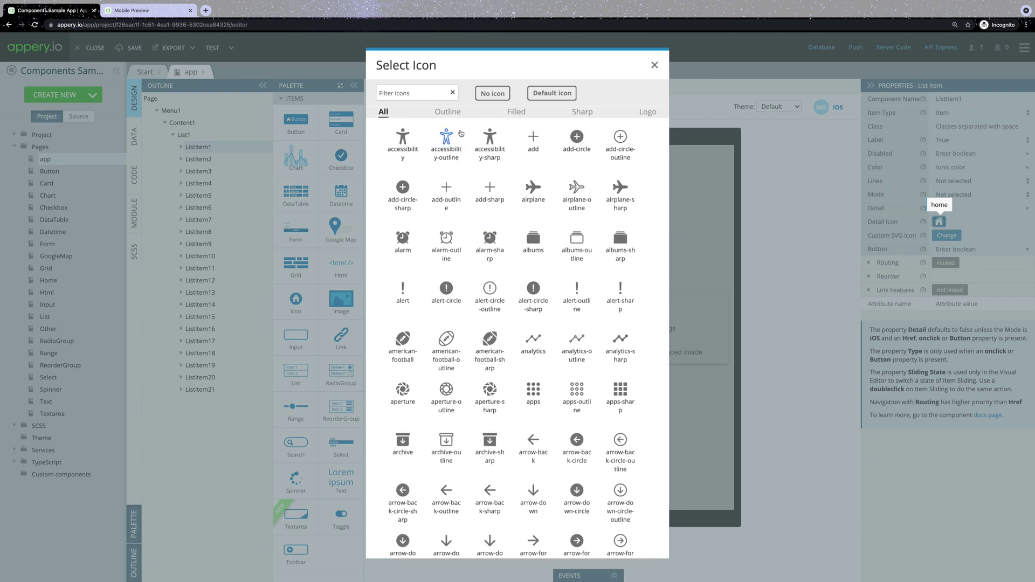
{"action": "left_click", "coordinate": [447, 111]}
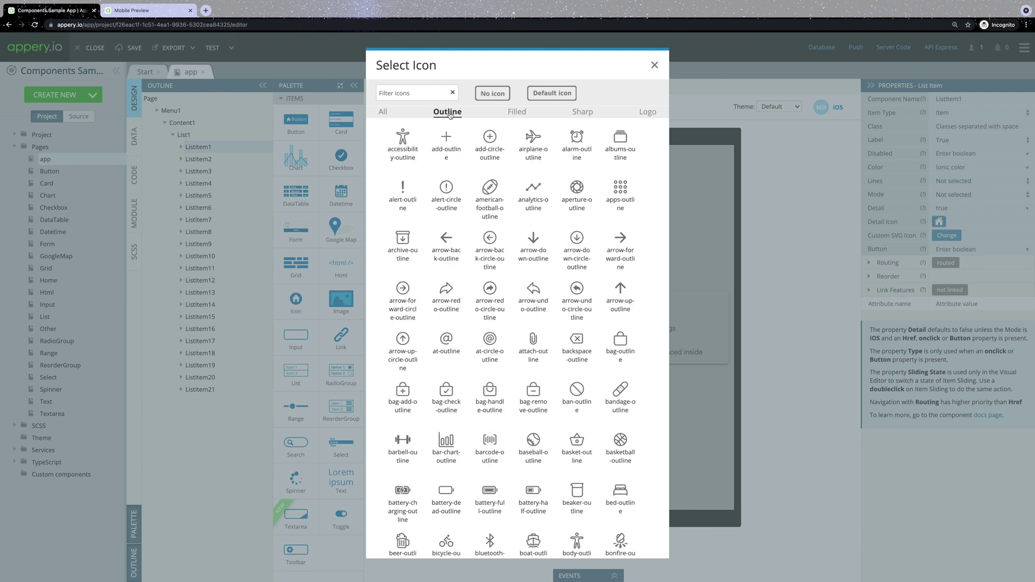
{"action": "left_click", "coordinate": [516, 116]}
{"action": "left_click", "coordinate": [581, 115]}
{"action": "left_click", "coordinate": [652, 115]}
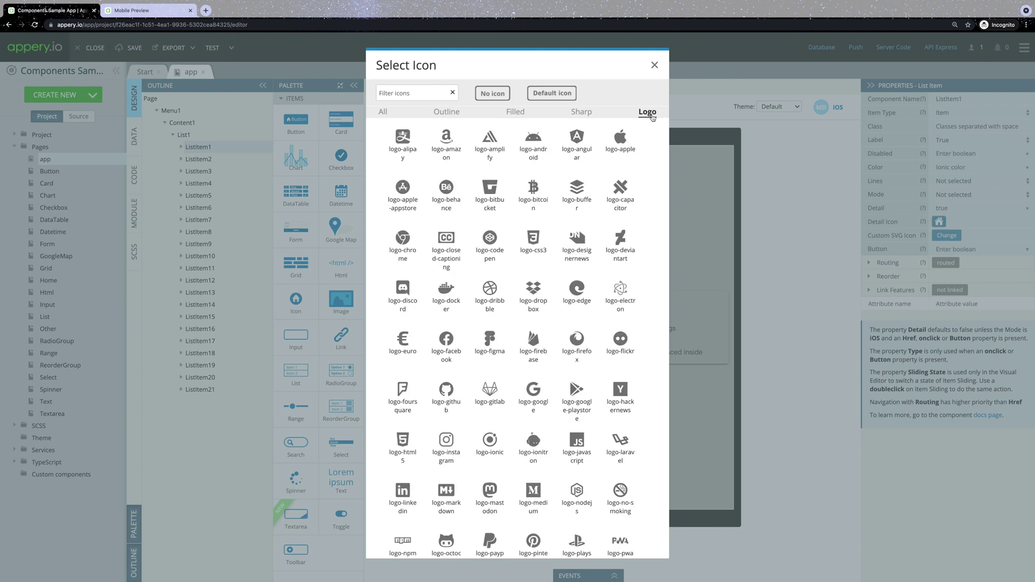
{"action": "left_click", "coordinate": [384, 116]}
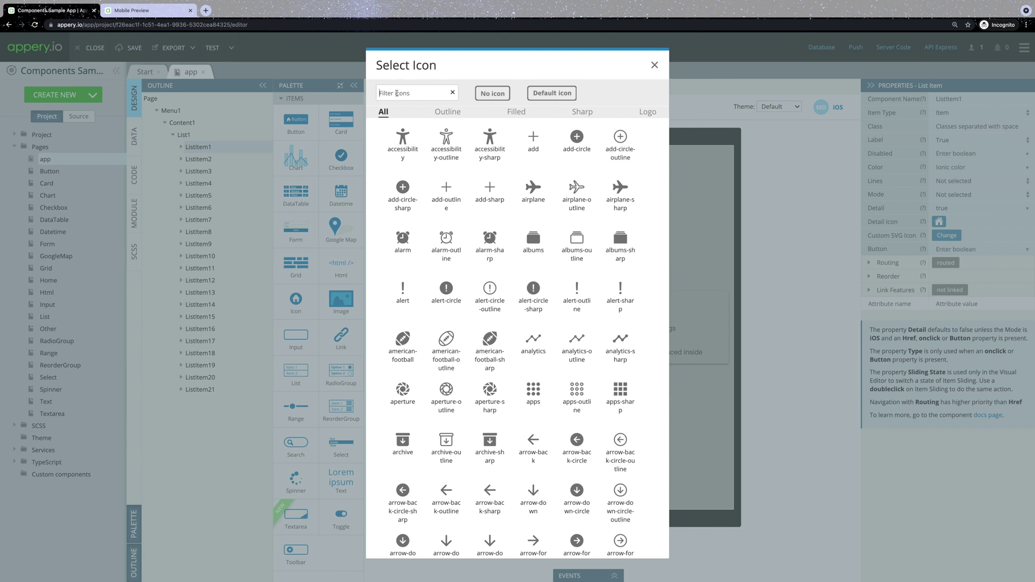
- Filter the icons by 'home' and pick a home icon as the detail icon
{"action": "left_click", "coordinate": [397, 93]}
{"action": "type", "text": "home"}
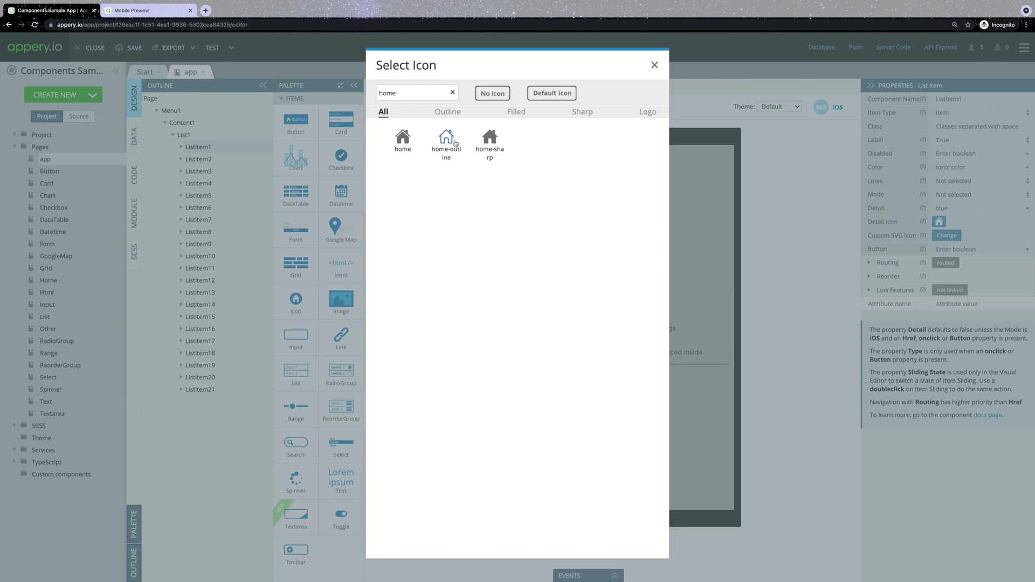
{"action": "left_click", "coordinate": [489, 141]}
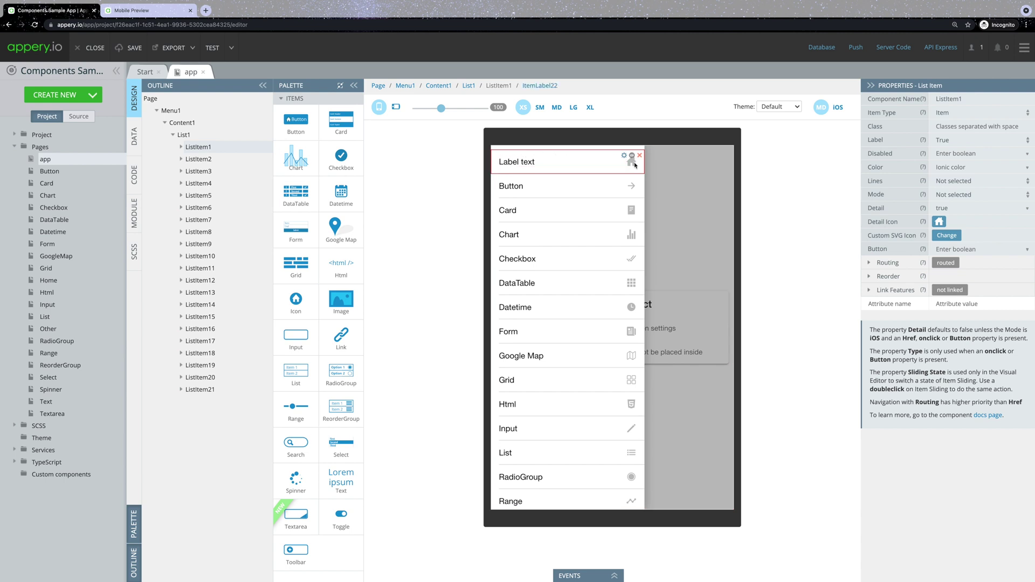
{"action": "left_click", "coordinate": [869, 263]}
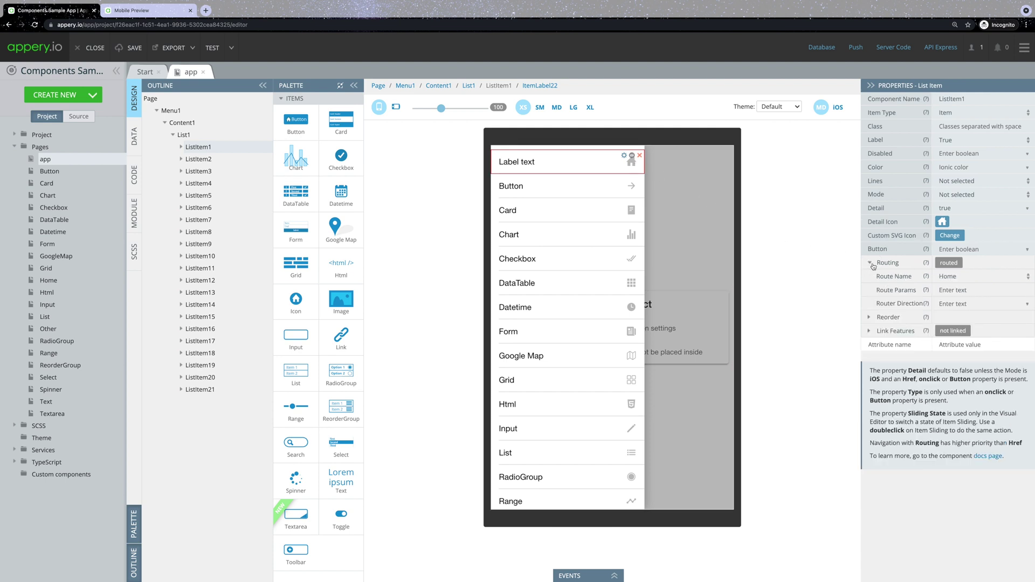
{"action": "left_click", "coordinate": [952, 278]}
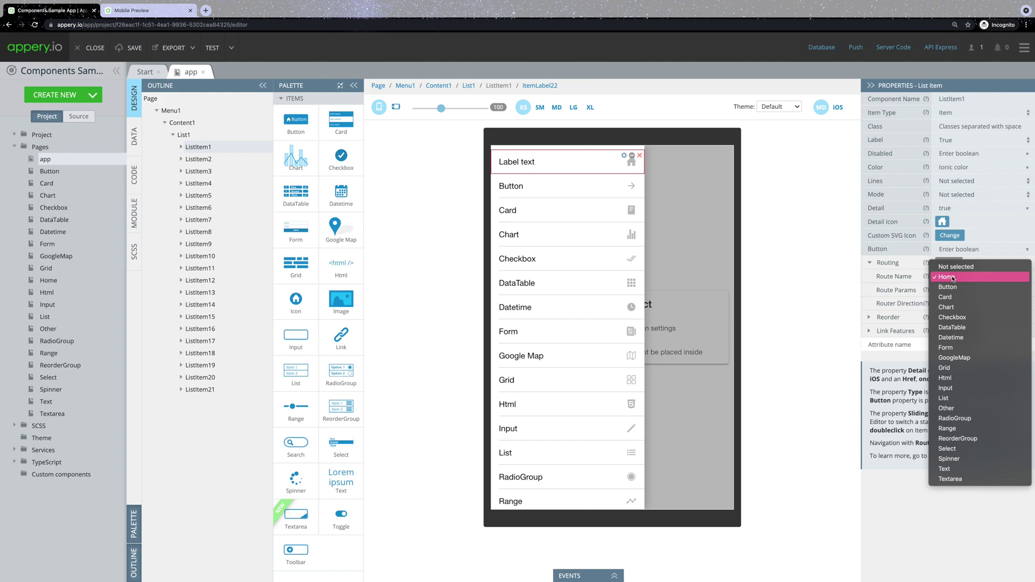
{"action": "left_click", "coordinate": [952, 279]}
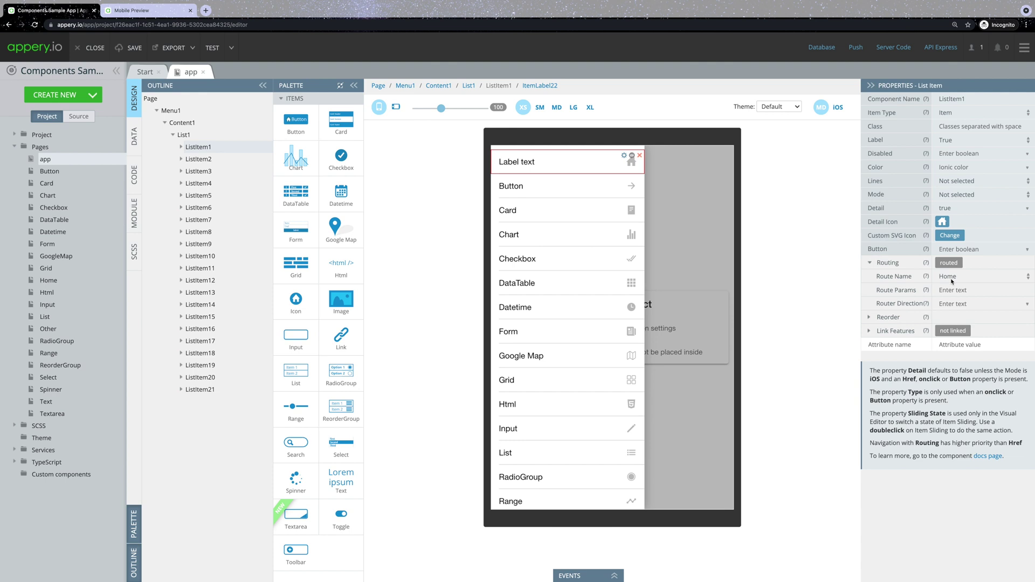
{"action": "left_click", "coordinate": [952, 280]}
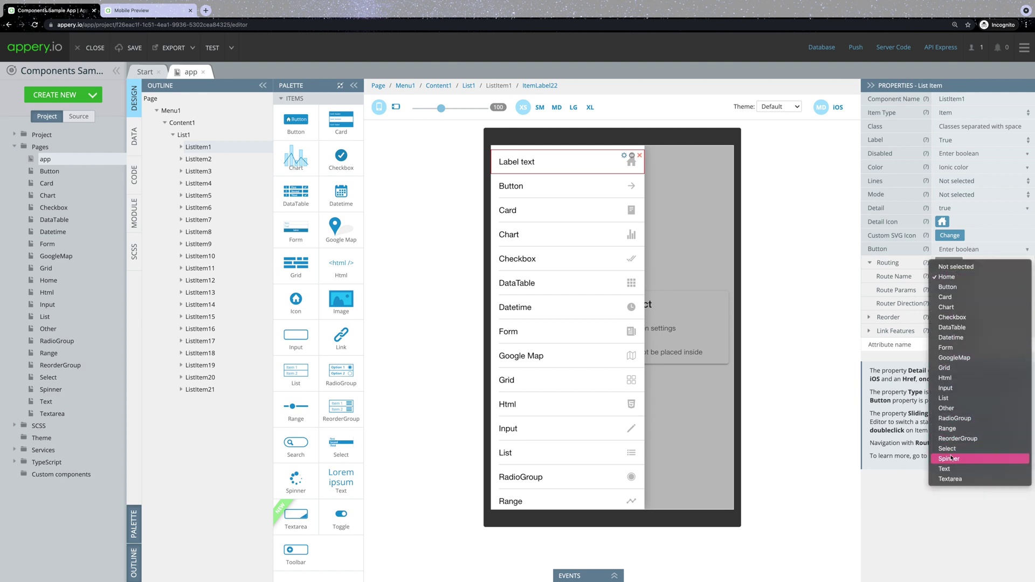
{"action": "left_click", "coordinate": [949, 277]}
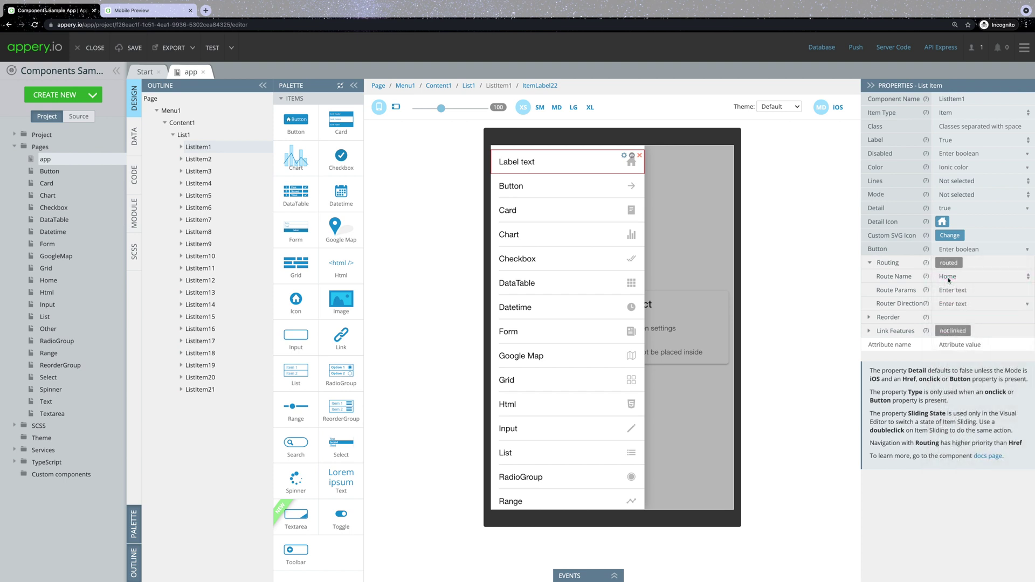
{"action": "left_click", "coordinate": [869, 263]}
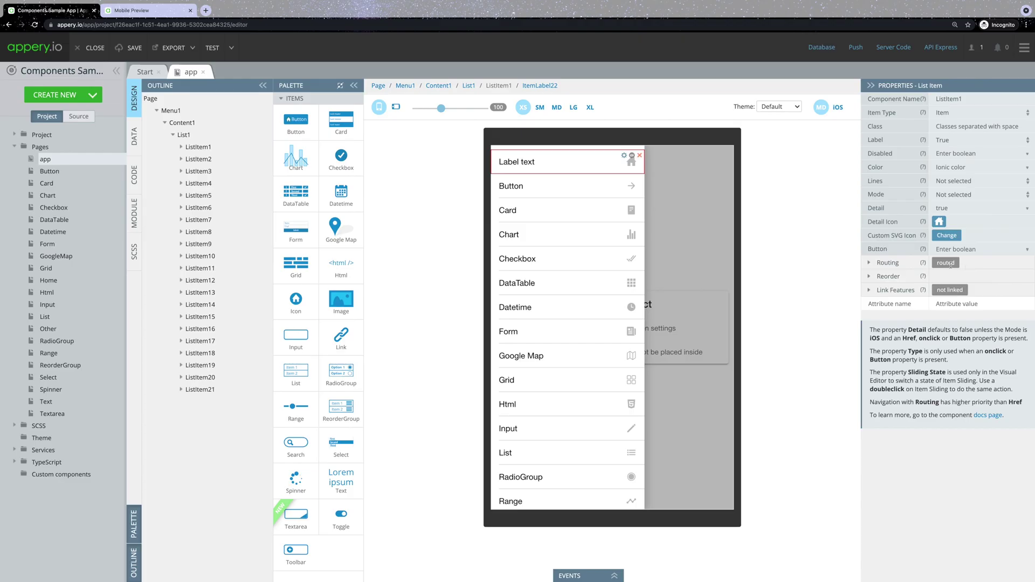
- Rename ListItem1's ItemLabel22 to ItemLabel1 with text Home, leaving colour and position at defaults
{"action": "left_click", "coordinate": [181, 147]}
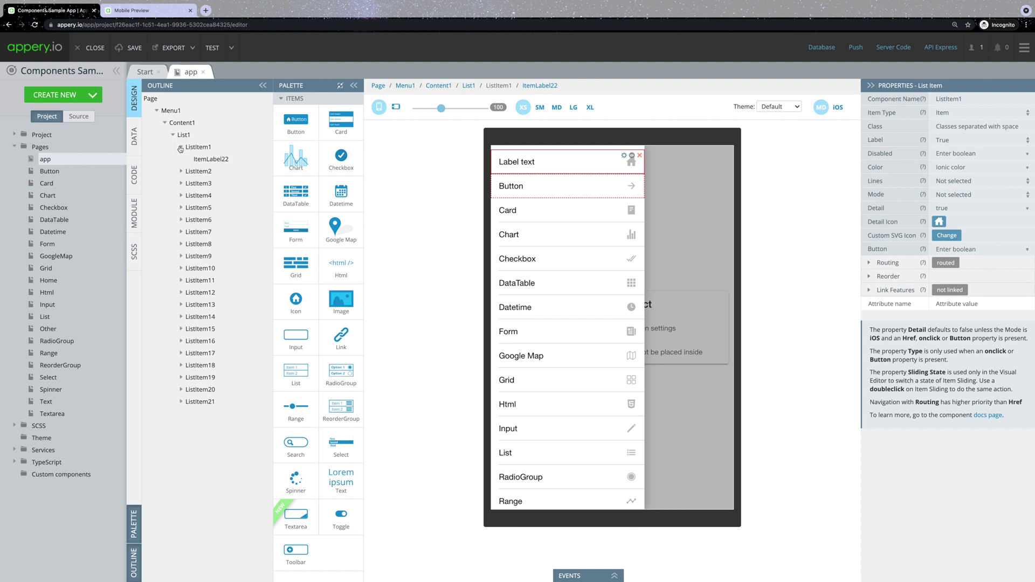
{"action": "left_click", "coordinate": [207, 160]}
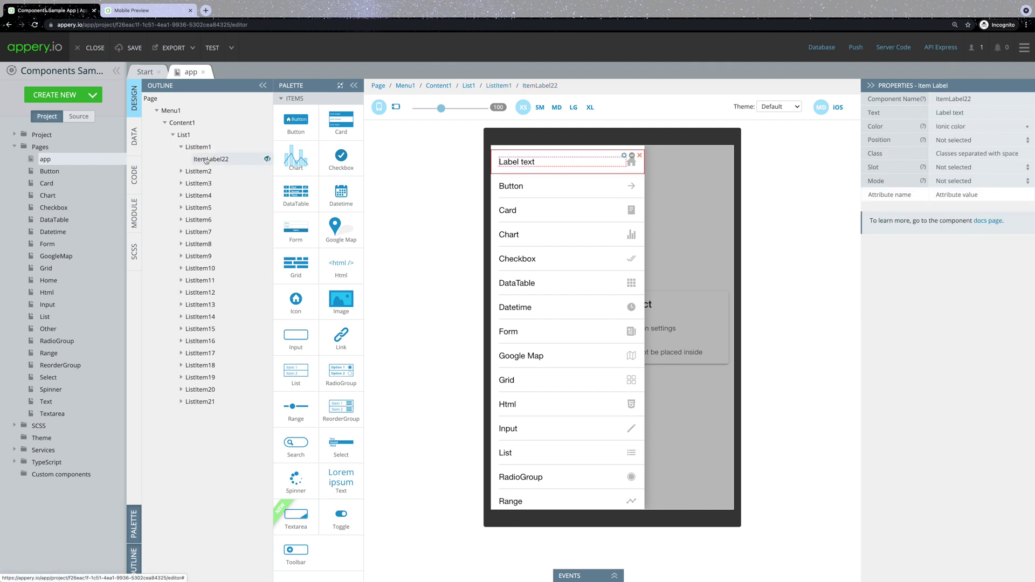
{"action": "left_click", "coordinate": [981, 98]}
{"action": "key", "text": "BackSpace"}
{"action": "key", "text": "BackSpace"}
{"action": "type", "text": "1"}
{"action": "key", "text": "Tab"}
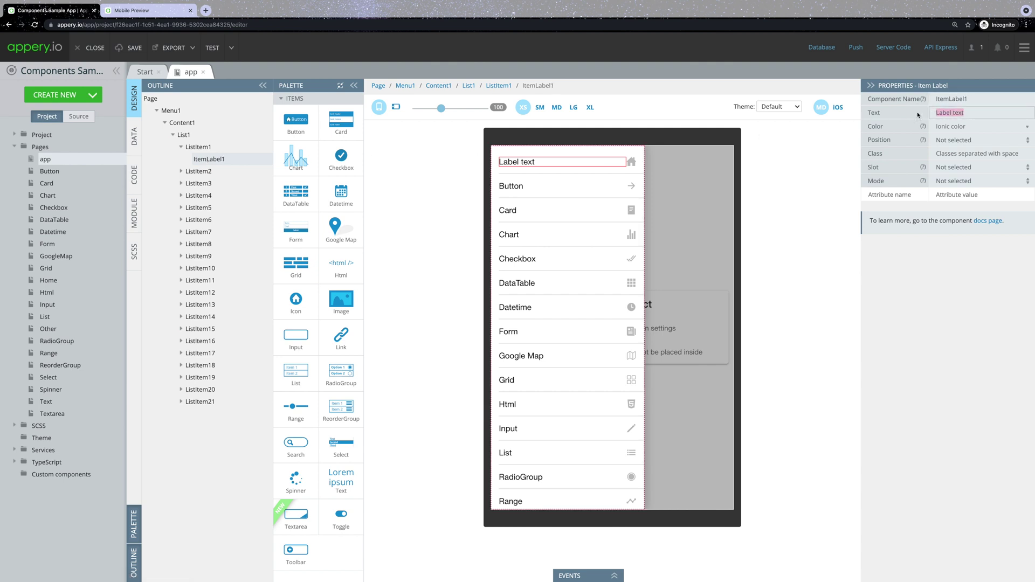
{"action": "type", "text": "Home"}
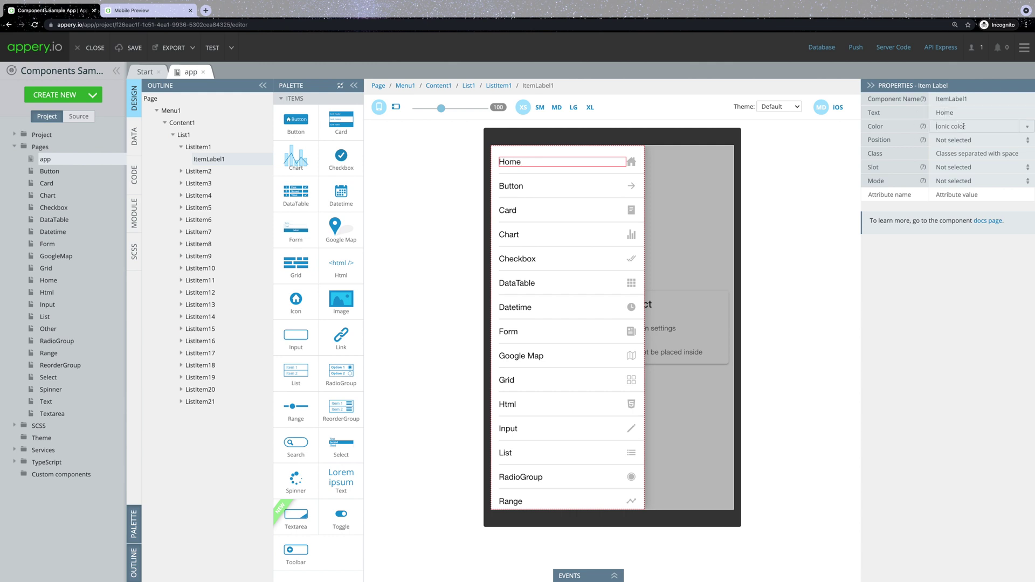
{"action": "left_click", "coordinate": [949, 126]}
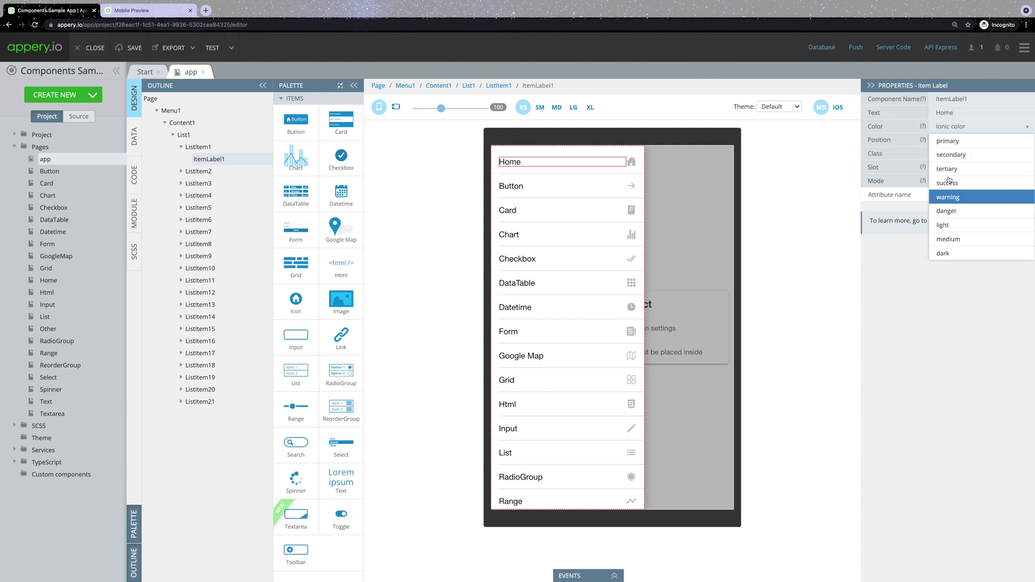
{"action": "left_click", "coordinate": [962, 139]}
{"action": "left_click", "coordinate": [963, 140]}
{"action": "left_click", "coordinate": [960, 208]}
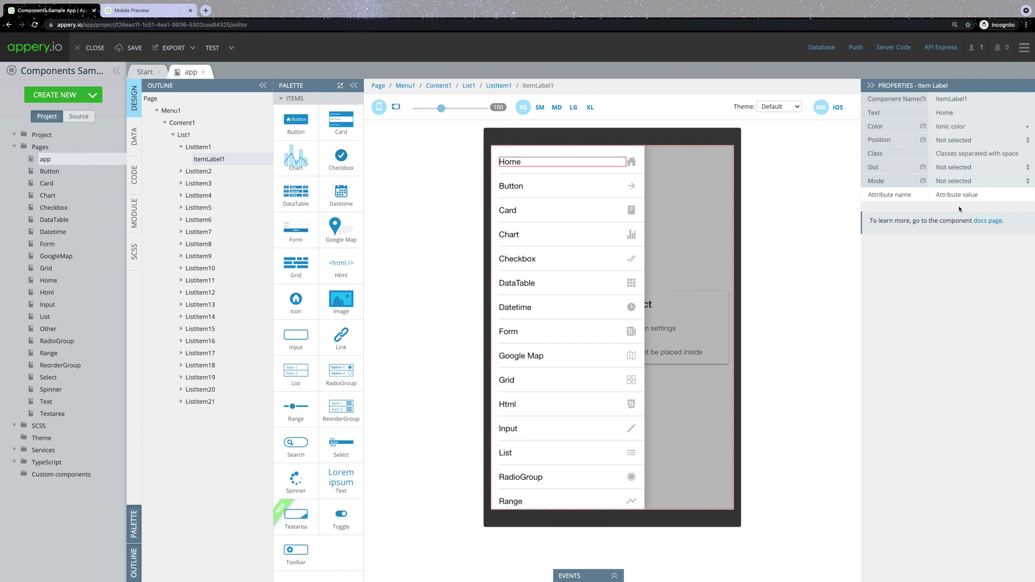
{"action": "left_click", "coordinate": [378, 85]}
{"action": "left_click", "coordinate": [964, 112]}
{"action": "left_click", "coordinate": [964, 124]}
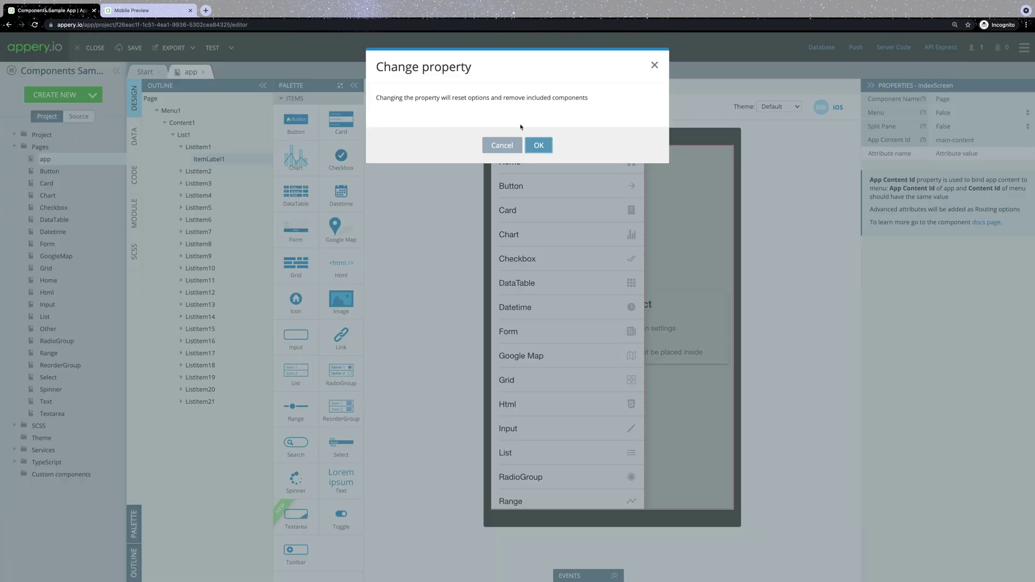
{"action": "left_click", "coordinate": [505, 146]}
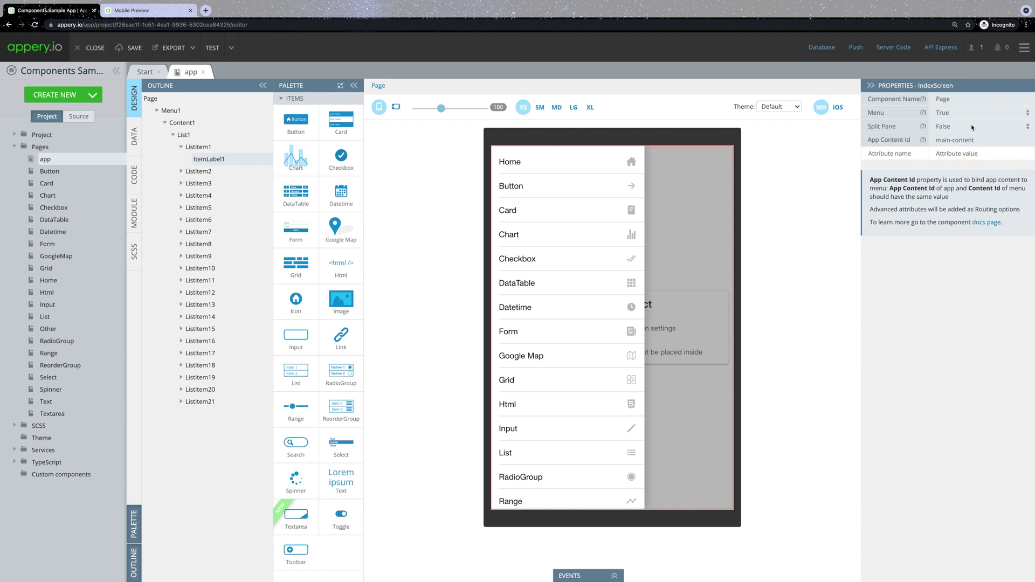
{"action": "left_click", "coordinate": [943, 127]}
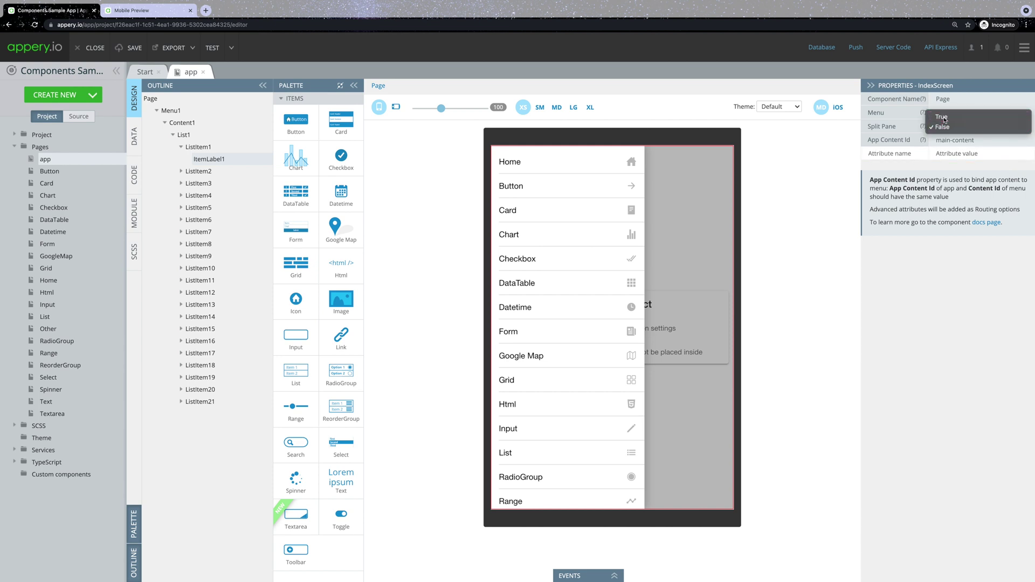
{"action": "left_click", "coordinate": [944, 117]}
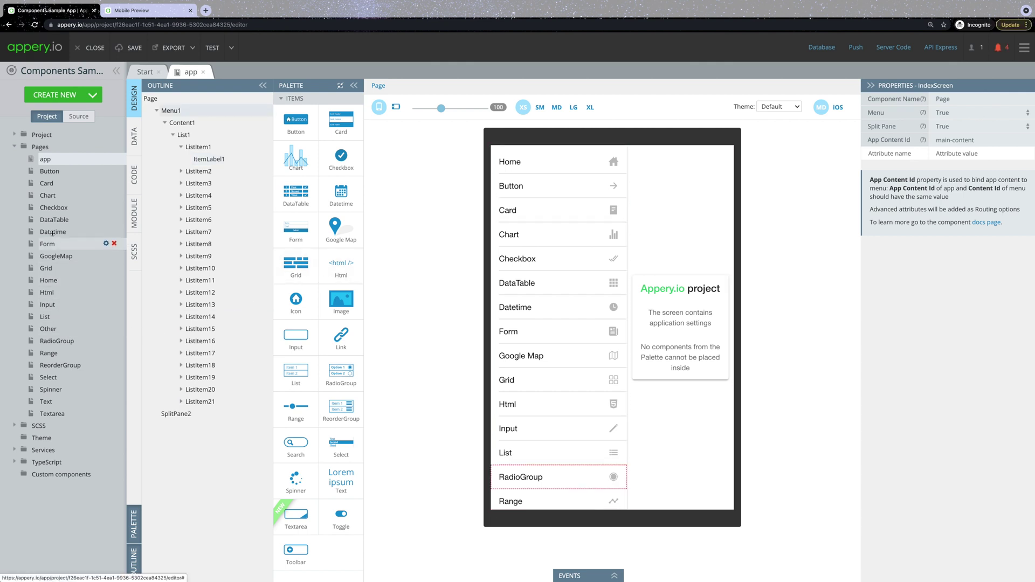
- On the Home page keep Header True, set Footer to True, and select the new Footer2
{"action": "left_click", "coordinate": [56, 281]}
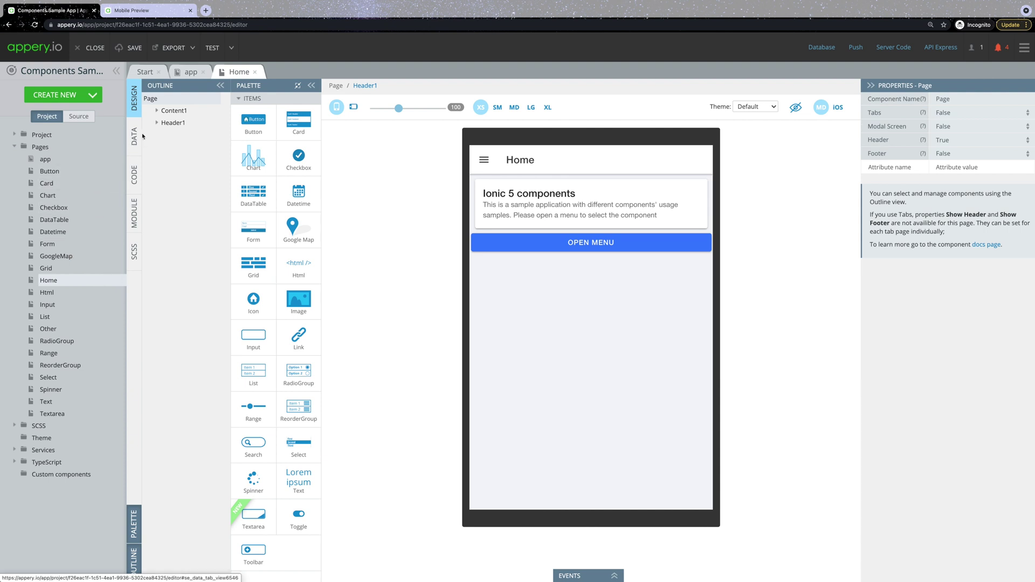
{"action": "left_click", "coordinate": [170, 124]}
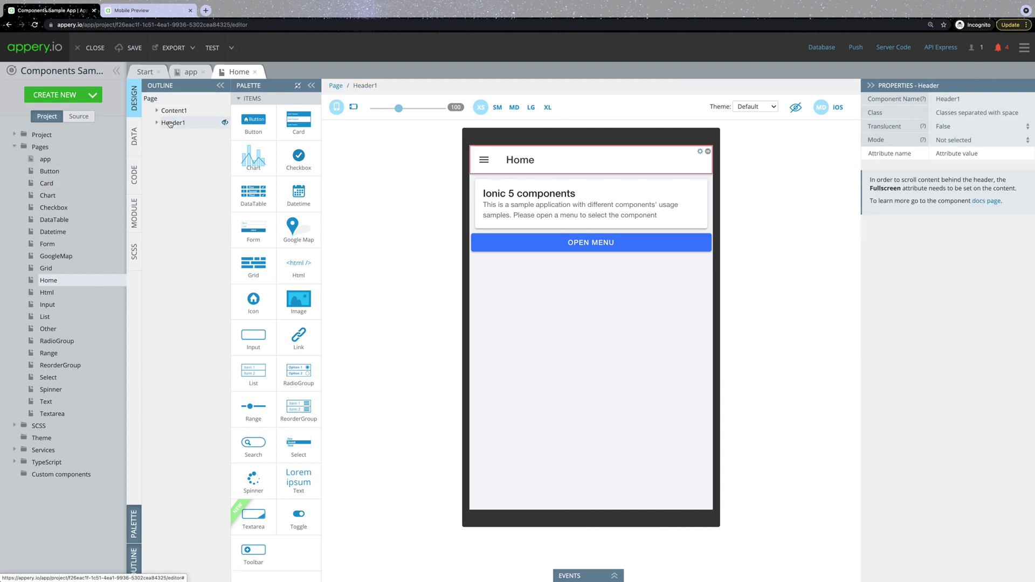
{"action": "left_click", "coordinate": [336, 86]}
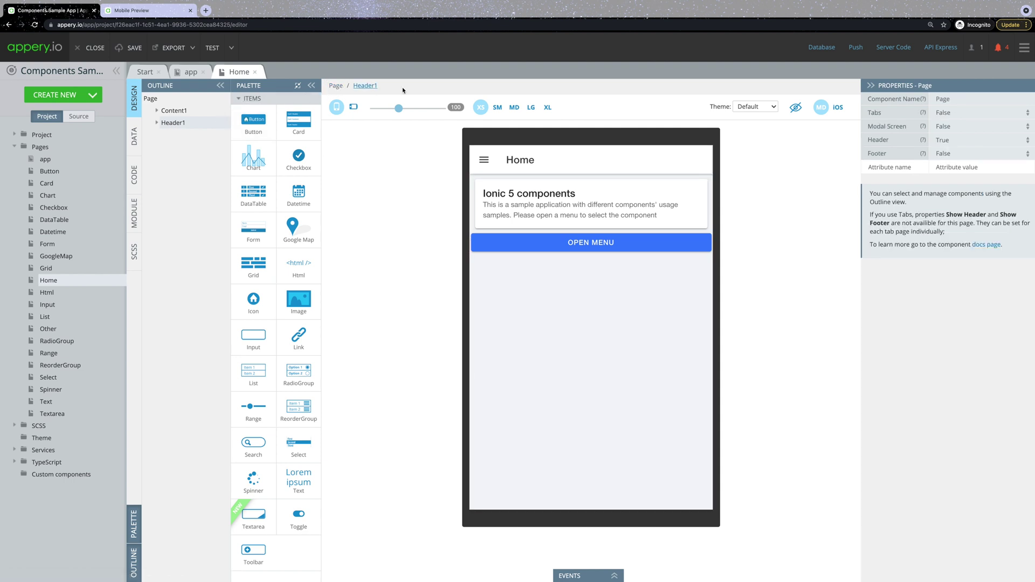
{"action": "left_click", "coordinate": [946, 142]}
{"action": "left_click", "coordinate": [947, 142]}
{"action": "left_click", "coordinate": [950, 155]}
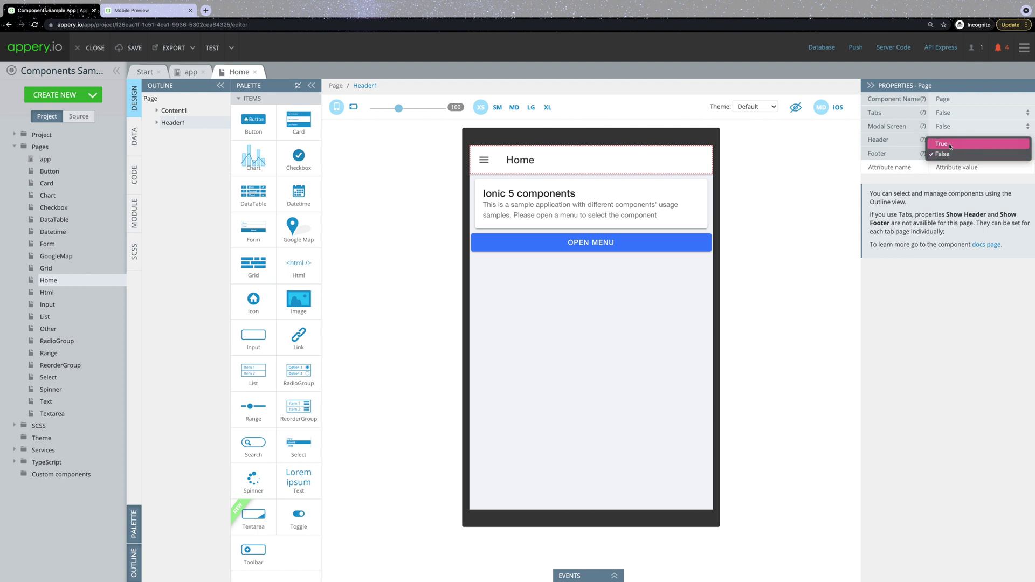
{"action": "left_click", "coordinate": [948, 144]}
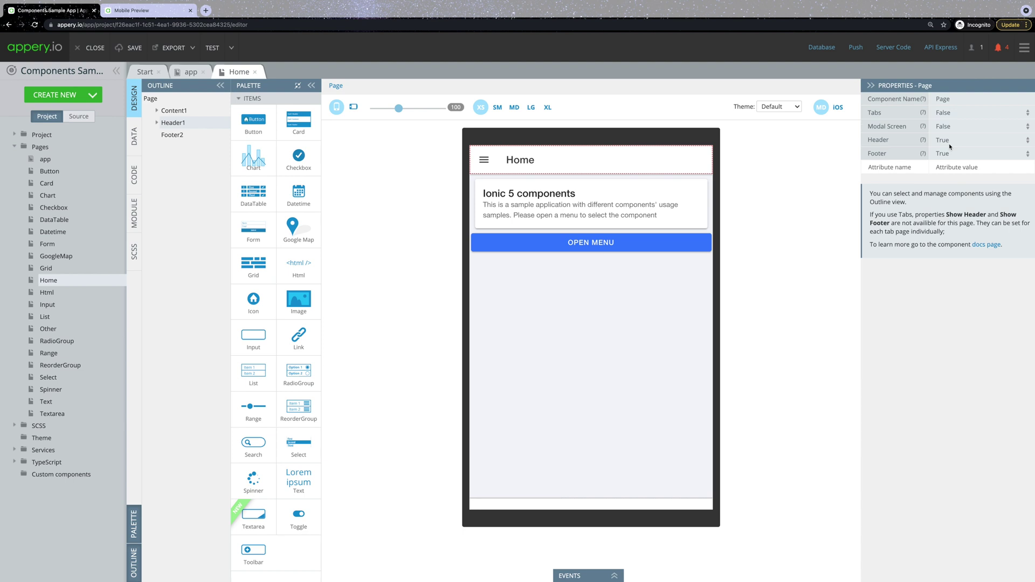
{"action": "left_click", "coordinate": [170, 136]}
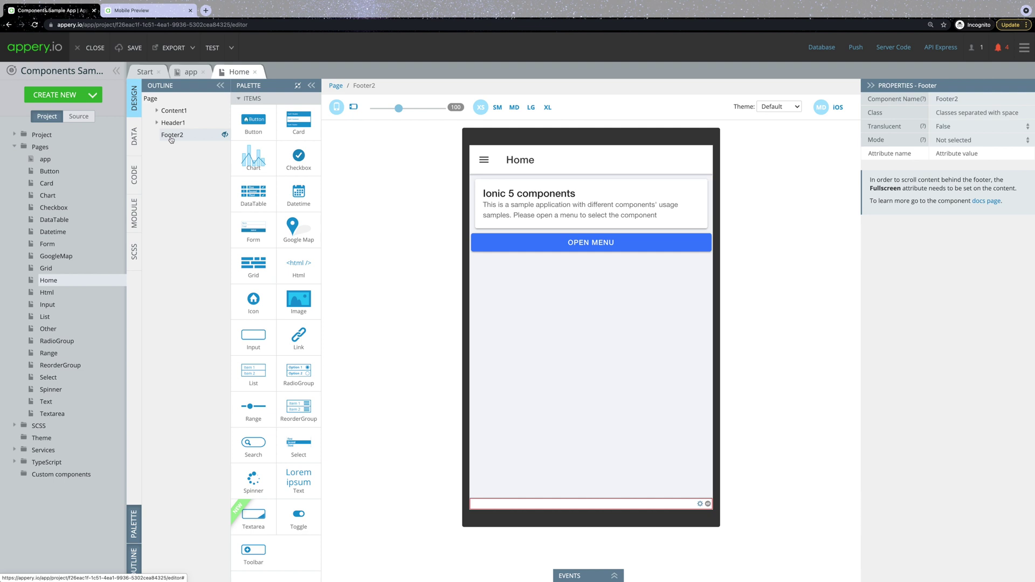
- Expand Header1 and Toolbar1 to inspect ToolbarTitle1's Home title text
{"action": "left_click", "coordinate": [157, 122]}
{"action": "left_click", "coordinate": [164, 135]}
{"action": "left_click", "coordinate": [185, 159]}
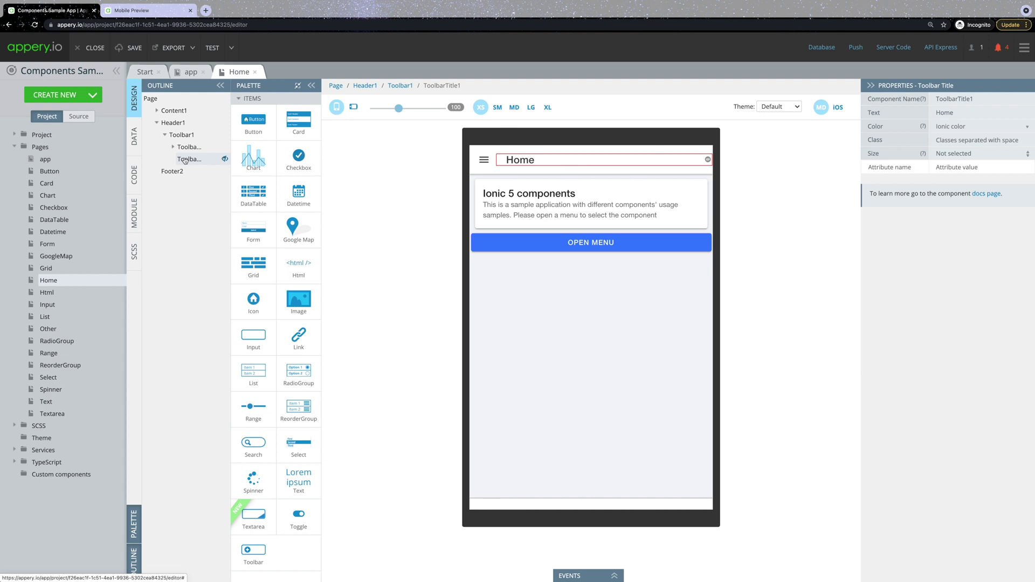
{"action": "left_click", "coordinate": [965, 113]}
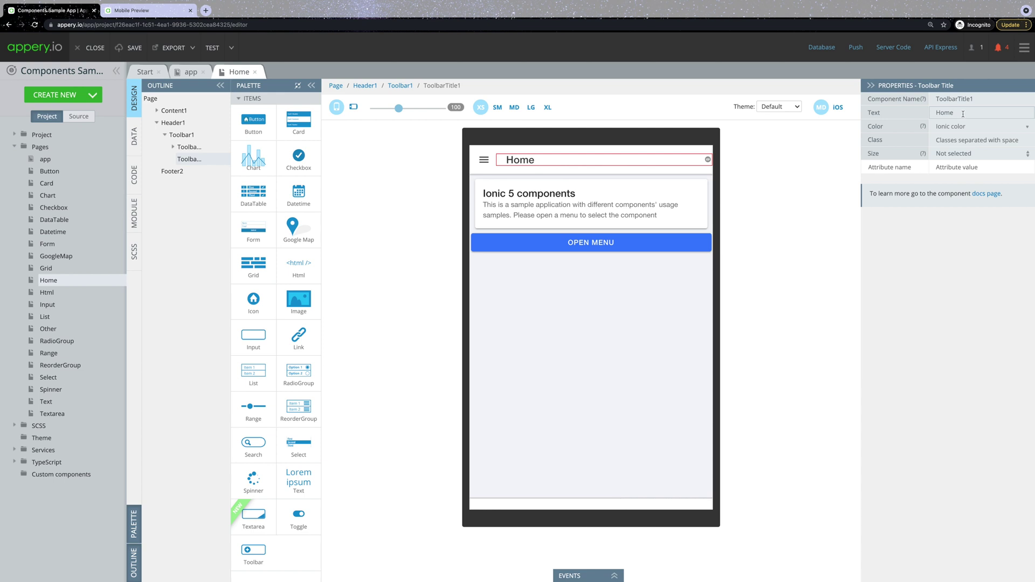
- Toggle Header1's visibility in the design preview off and on, then return to the app page
{"action": "left_click", "coordinate": [189, 124]}
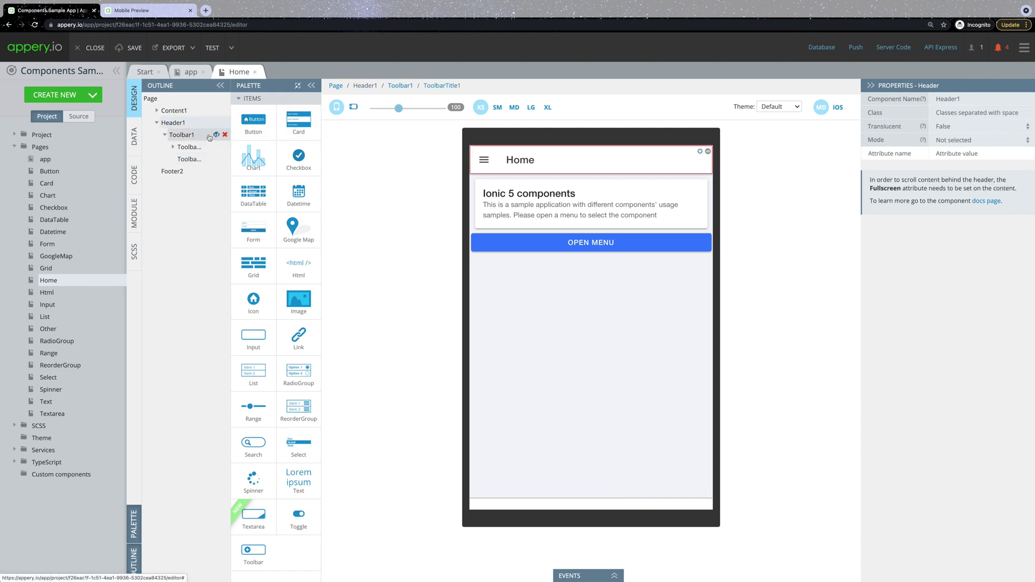
{"action": "mouse_move", "coordinate": [221, 146]}
{"action": "mouse_move", "coordinate": [264, 124]}
{"action": "left_click", "coordinate": [264, 124]}
{"action": "left_click", "coordinate": [264, 123]}
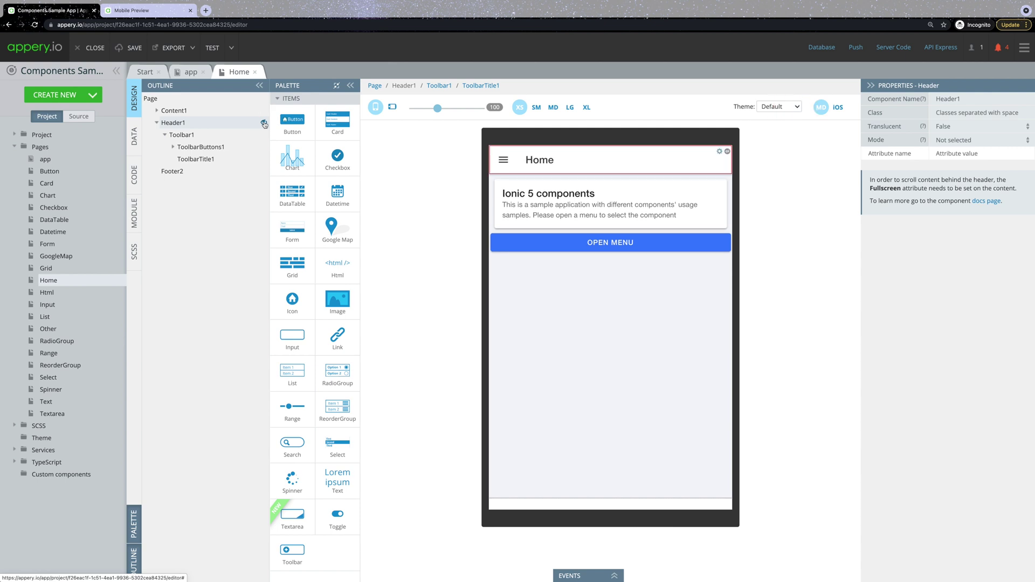
{"action": "left_click", "coordinate": [264, 123]}
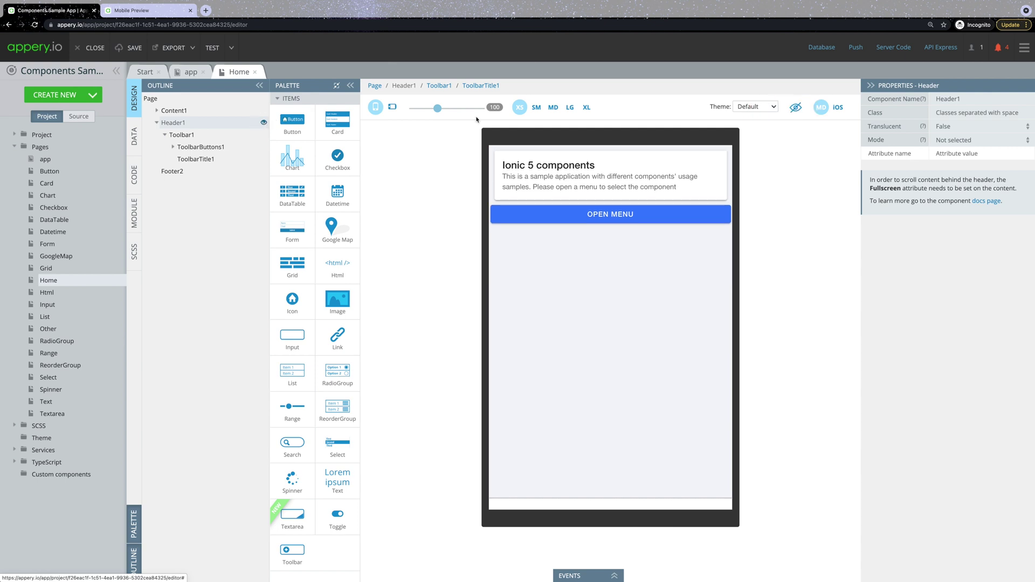
{"action": "left_click", "coordinate": [796, 110]}
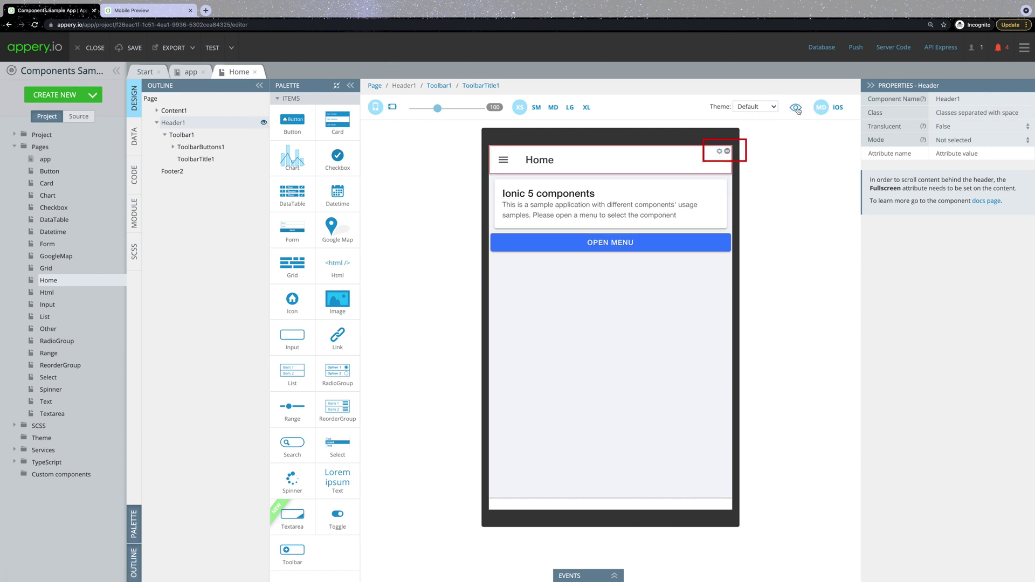
{"action": "left_click", "coordinate": [727, 152]}
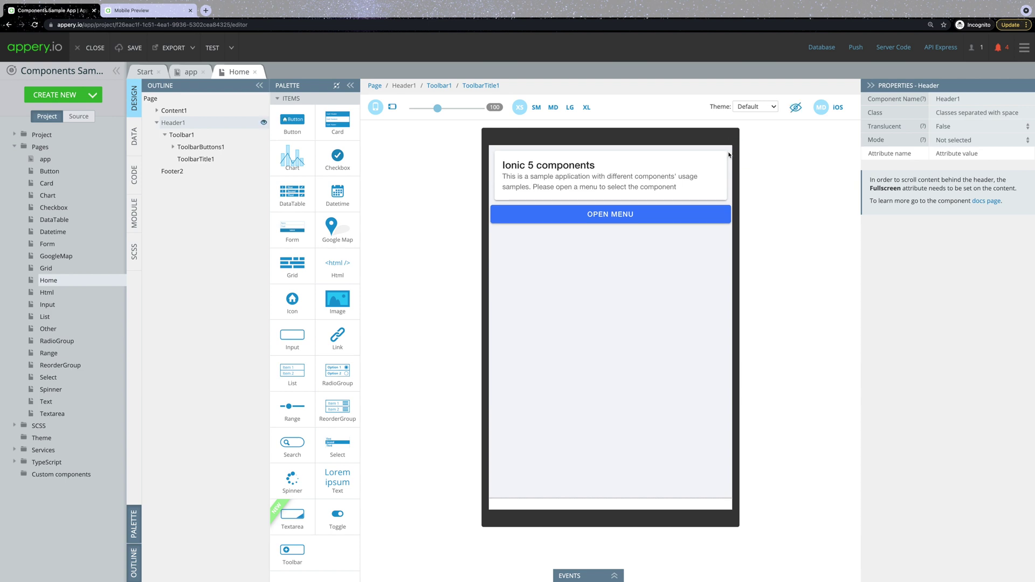
{"action": "left_click", "coordinate": [796, 110]}
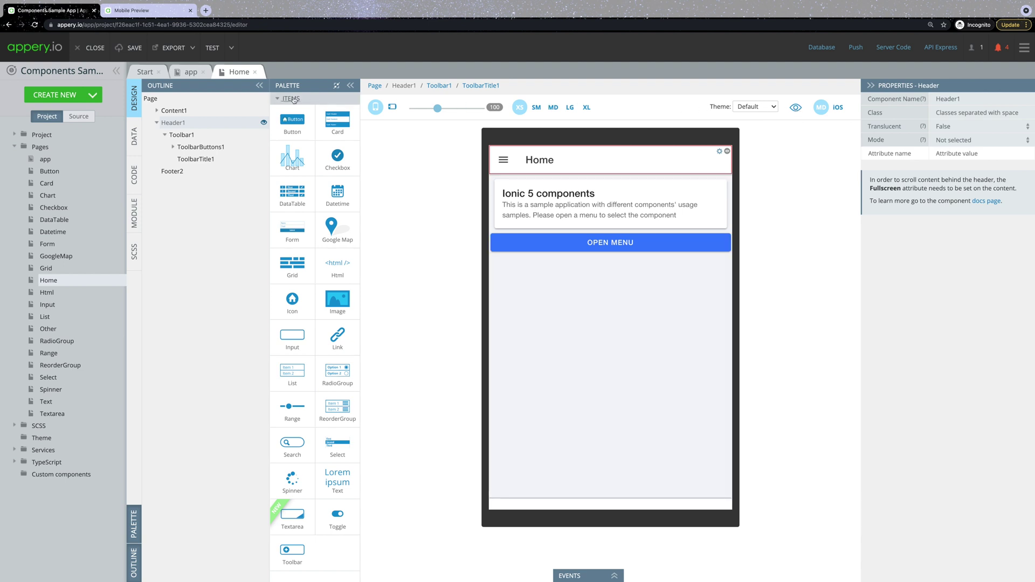
{"action": "left_click", "coordinate": [187, 74]}
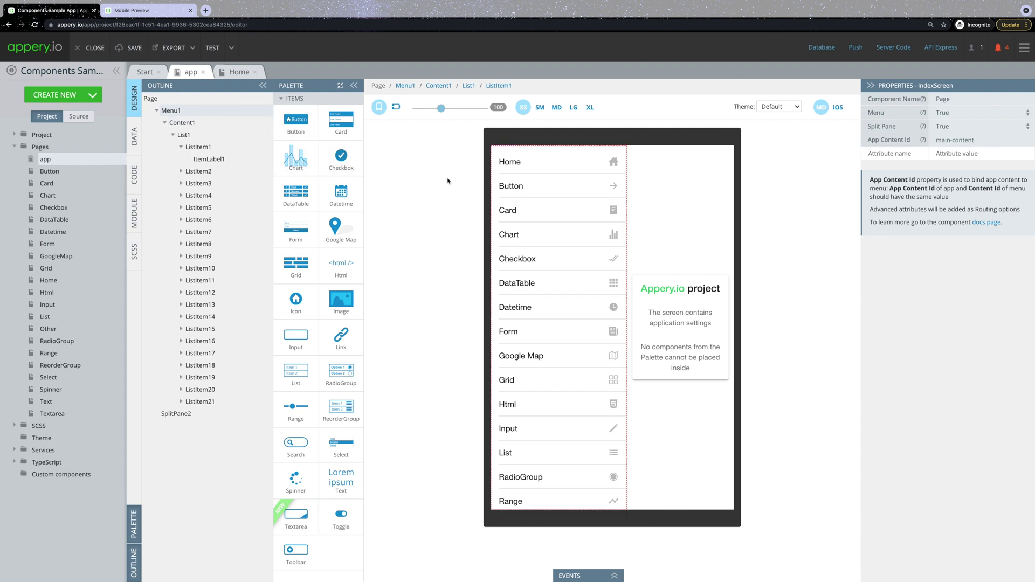
{"action": "left_click", "coordinate": [546, 204]}
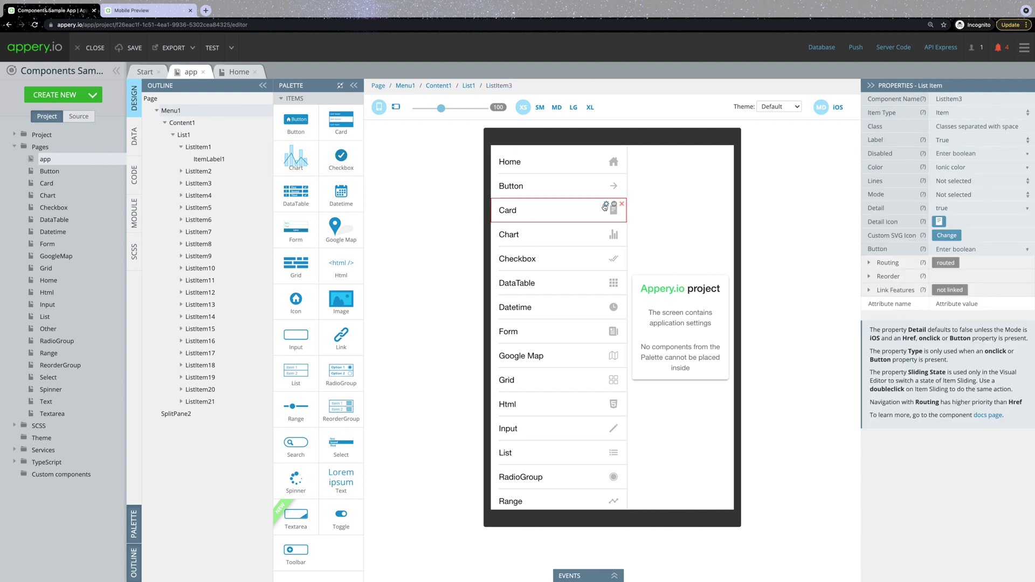
{"action": "left_click", "coordinate": [606, 205]}
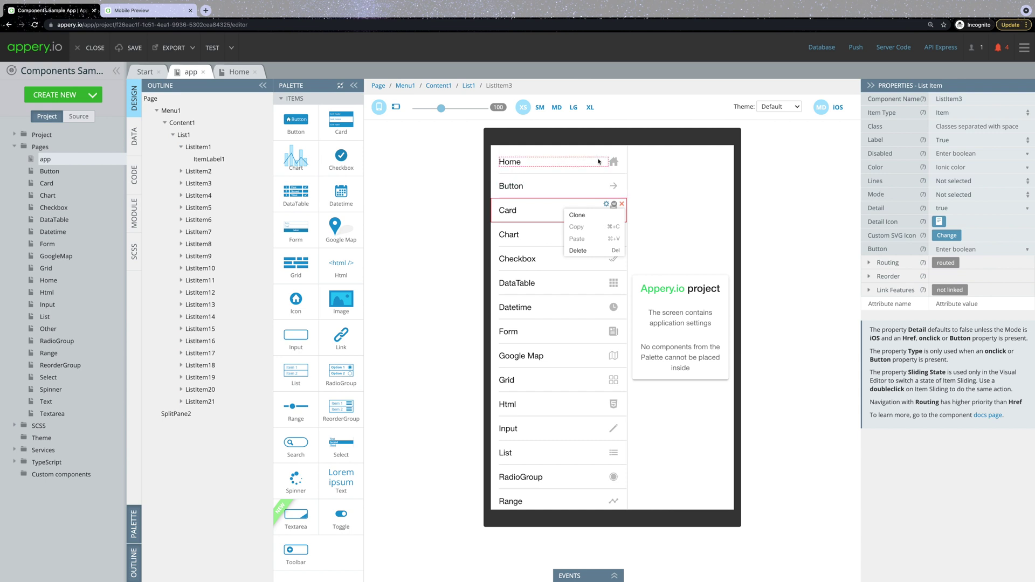
{"action": "left_click", "coordinate": [599, 158]}
{"action": "left_click", "coordinate": [606, 155]}
{"action": "left_click", "coordinate": [603, 166]}
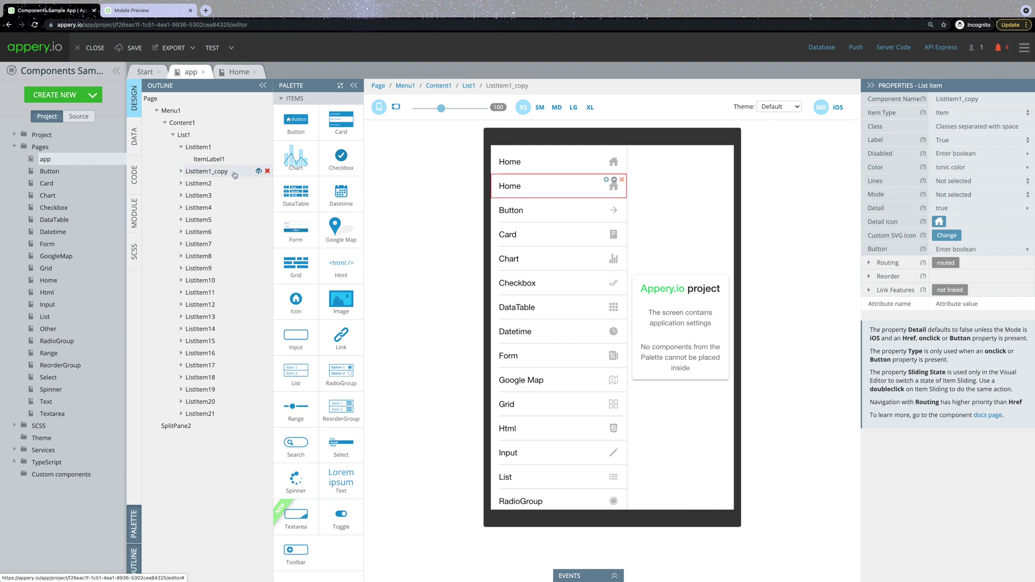
{"action": "left_click", "coordinate": [267, 171]}
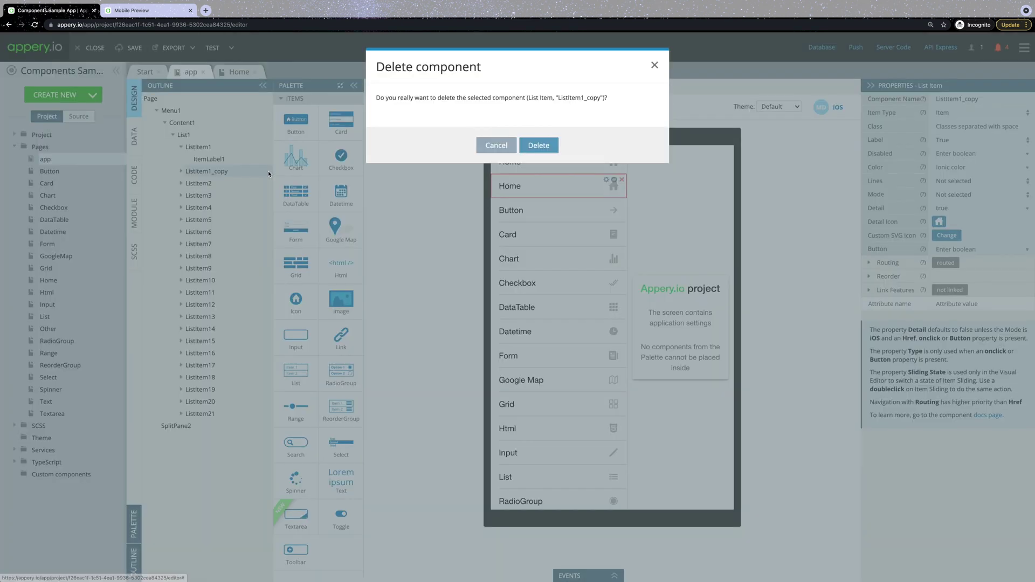
{"action": "left_click", "coordinate": [496, 145]}
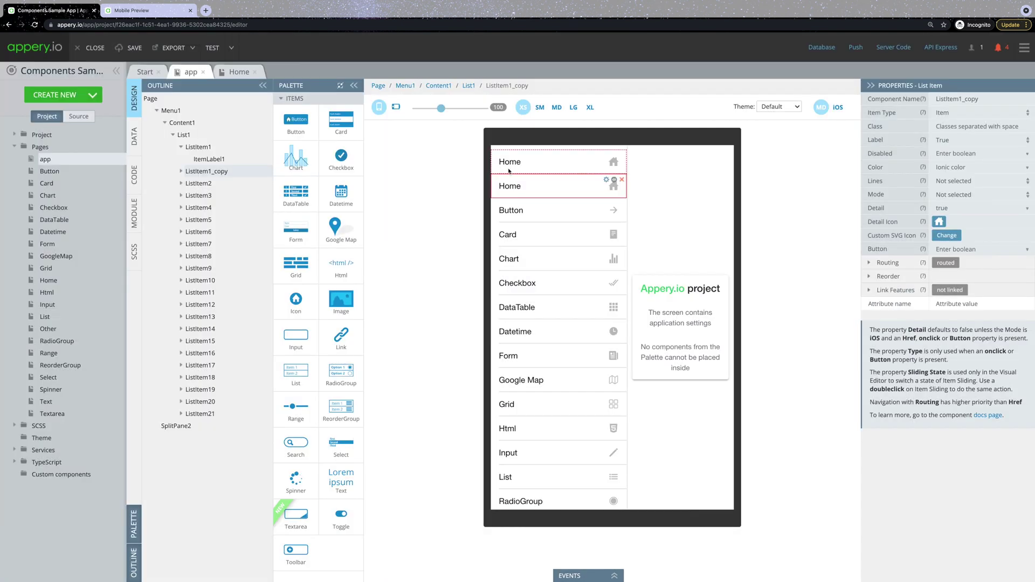
{"action": "left_click", "coordinate": [608, 180]}
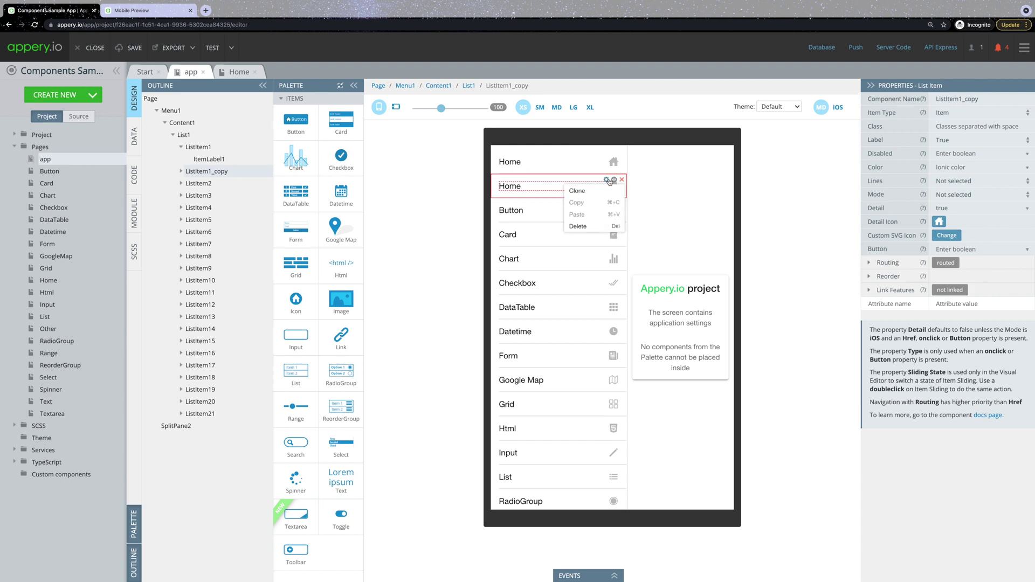
{"action": "left_click", "coordinate": [593, 229]}
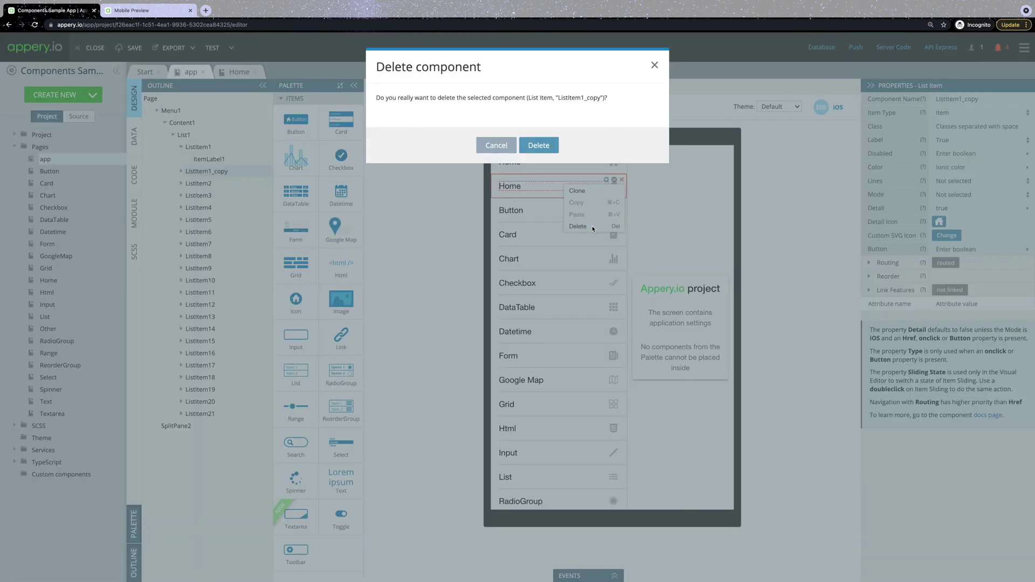
{"action": "left_click", "coordinate": [539, 145]}
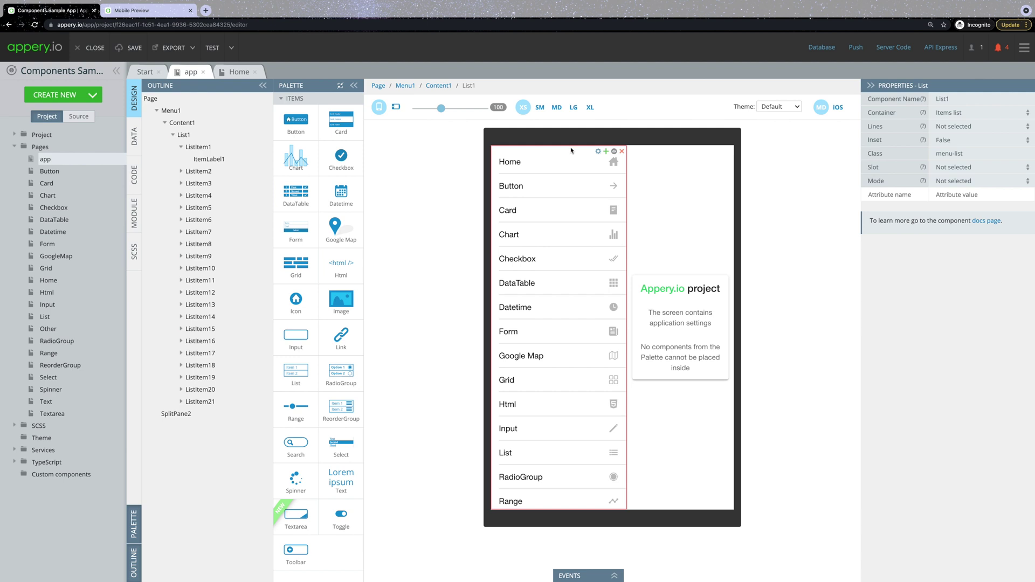
- Set the app page's Split Pane property to False
{"action": "left_click", "coordinate": [379, 86]}
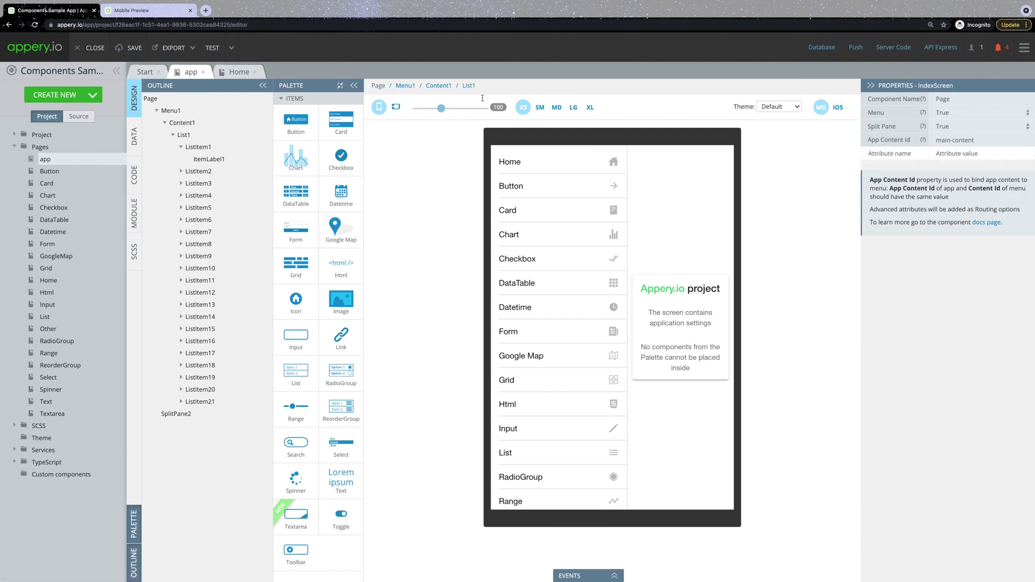
{"action": "left_click", "coordinate": [965, 126]}
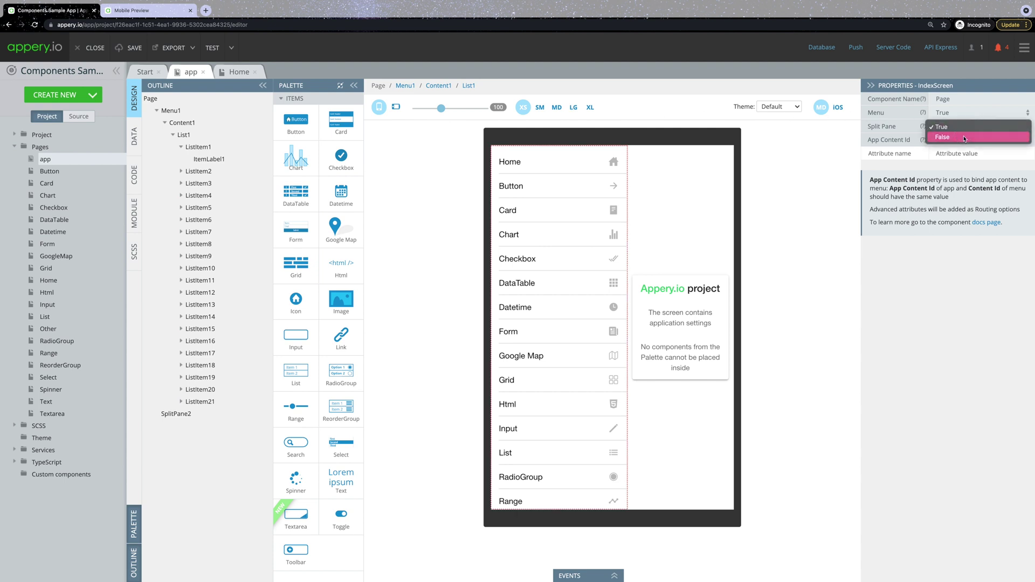
{"action": "left_click", "coordinate": [965, 138]}
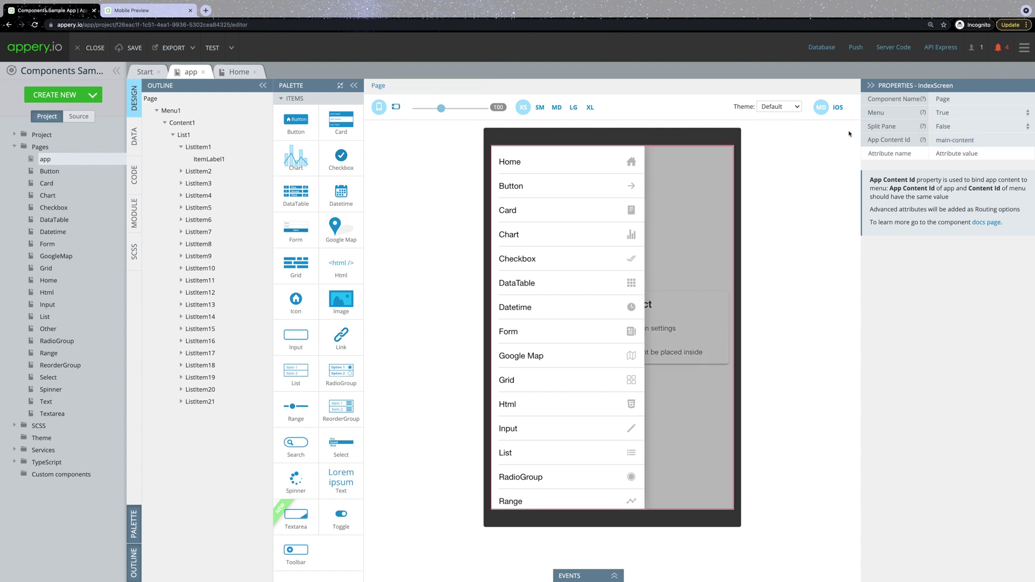
- Save and test the app, opening the side menu and choosing Home, then return to the editor
{"action": "left_click", "coordinate": [212, 50]}
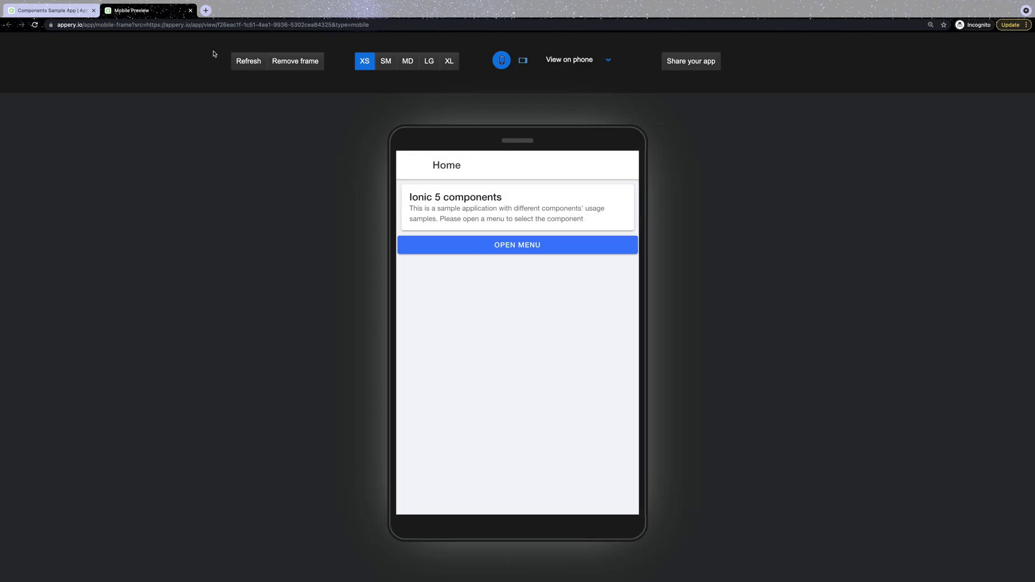
{"action": "left_click", "coordinate": [412, 166]}
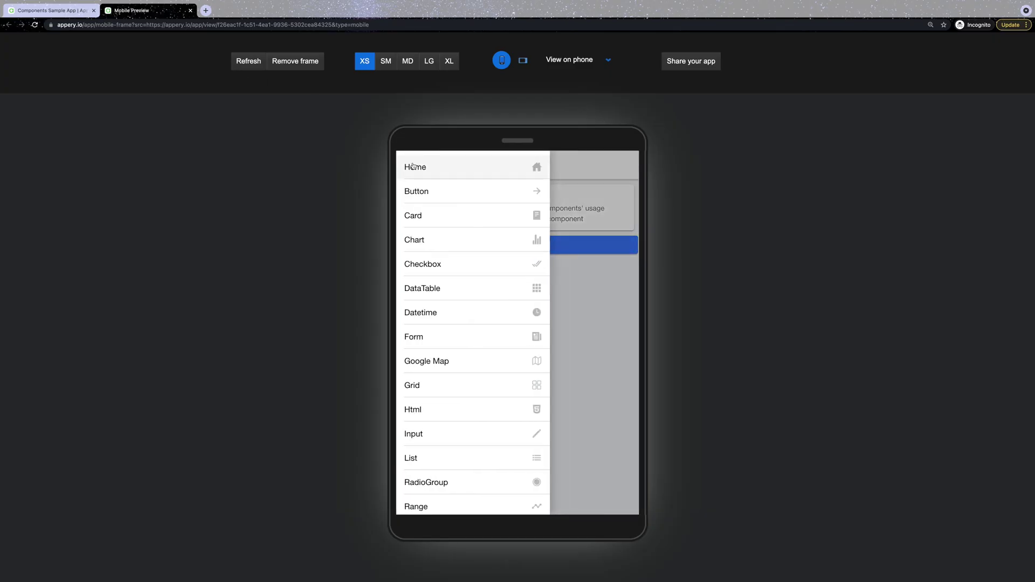
{"action": "left_click", "coordinate": [413, 166]}
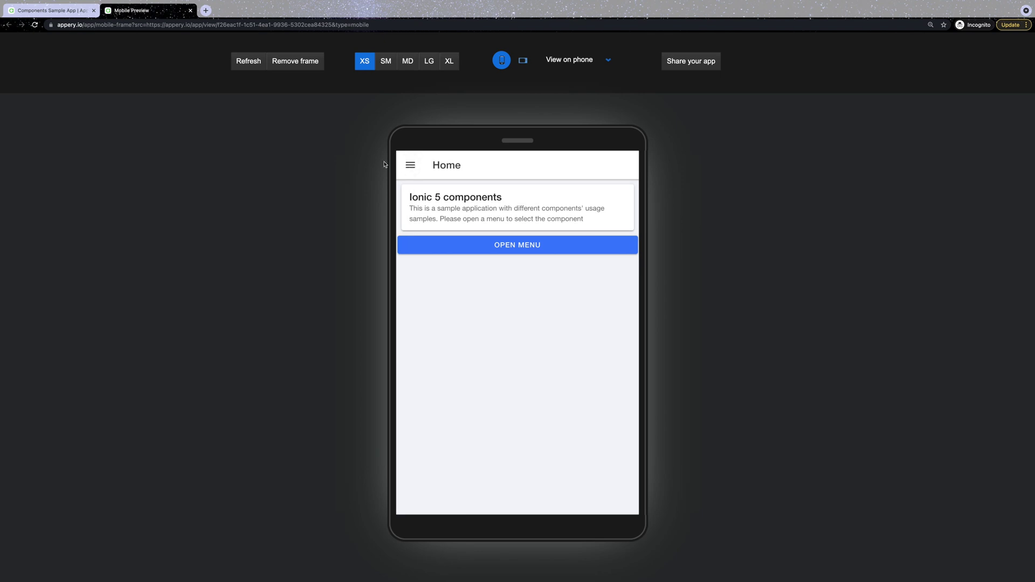
{"action": "left_click", "coordinate": [75, 12]}
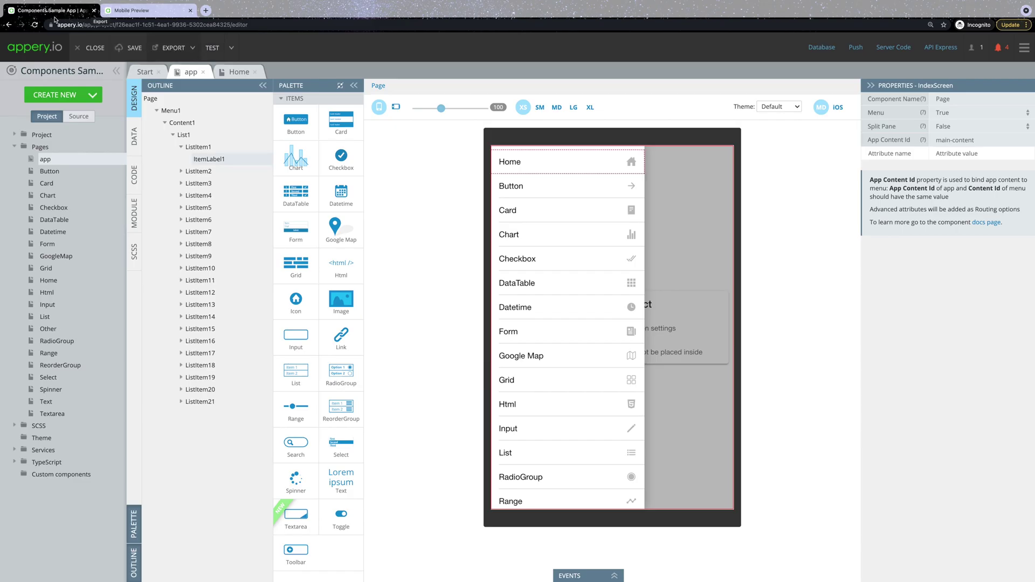
- Open the Button page at XS preview size, close the app tab, and show its Outline
{"action": "left_click", "coordinate": [52, 172]}
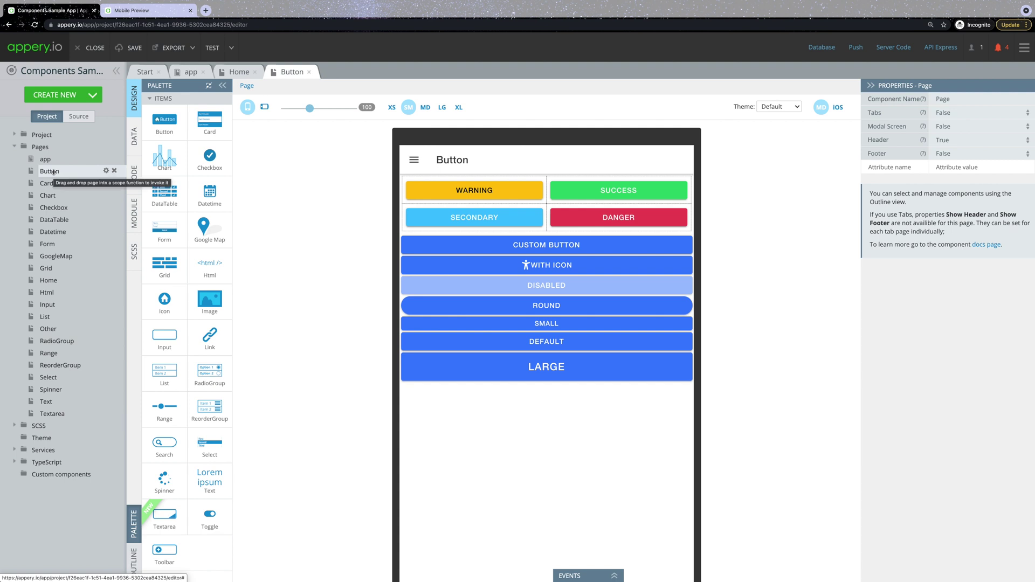
{"action": "left_click", "coordinate": [391, 108]}
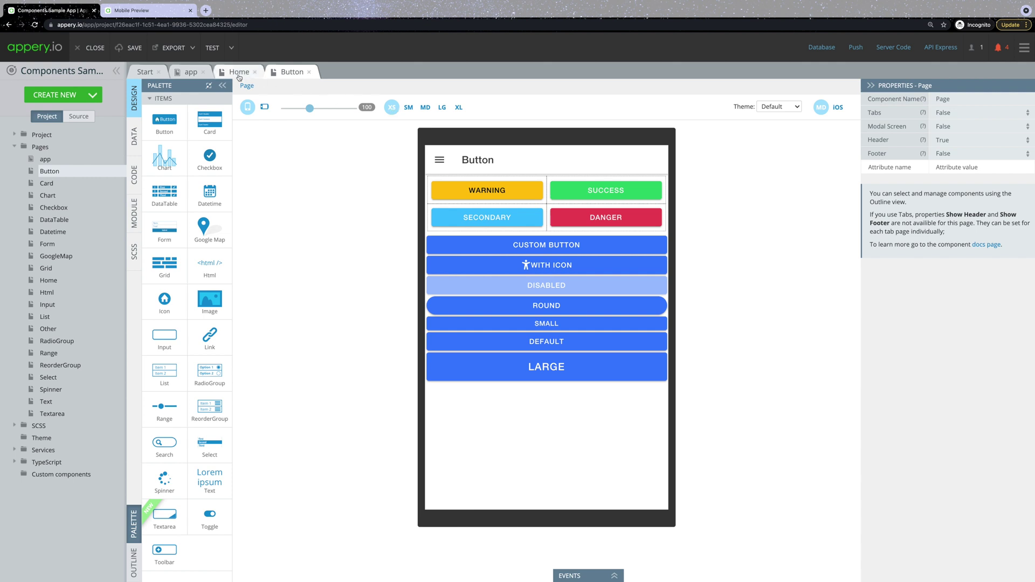
{"action": "left_click", "coordinate": [240, 76]}
{"action": "left_click", "coordinate": [290, 76]}
{"action": "left_click", "coordinate": [203, 73]}
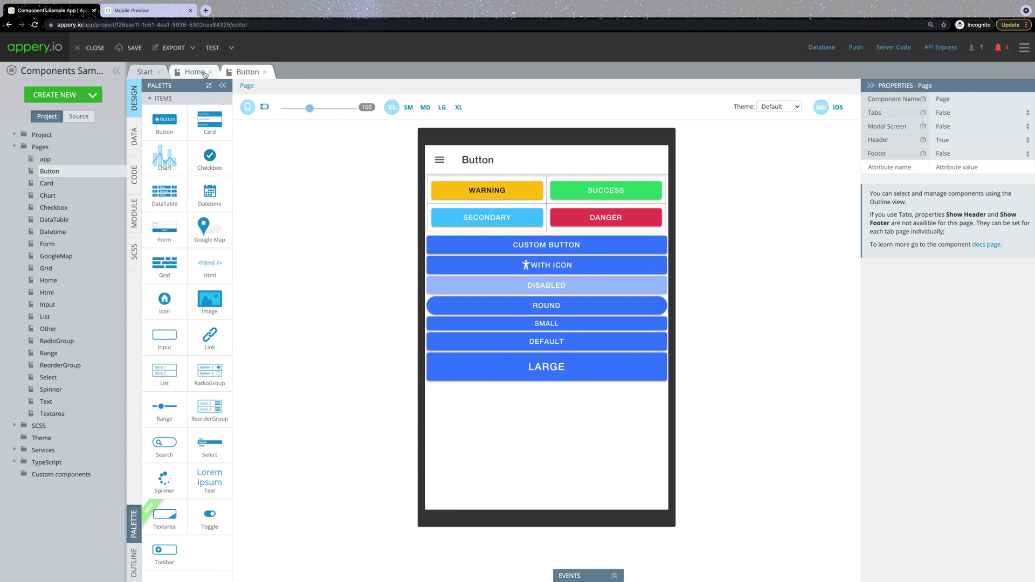
{"action": "left_click", "coordinate": [133, 555]}
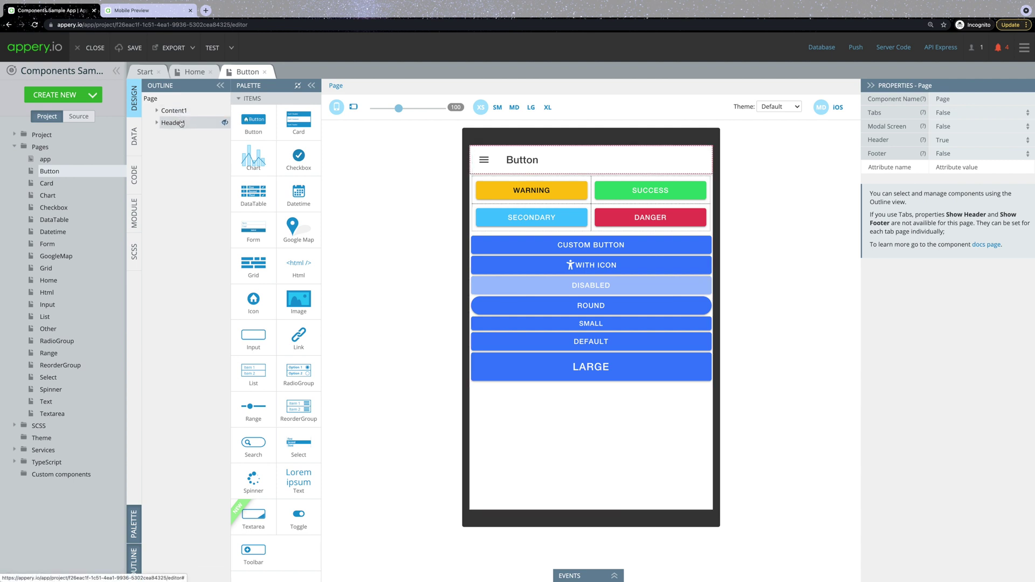
- Expand Content1 in the Outline and select Grid1
{"action": "left_click", "coordinate": [156, 111]}
{"action": "left_click", "coordinate": [157, 111]}
{"action": "left_click", "coordinate": [158, 123]}
{"action": "left_click", "coordinate": [158, 124]}
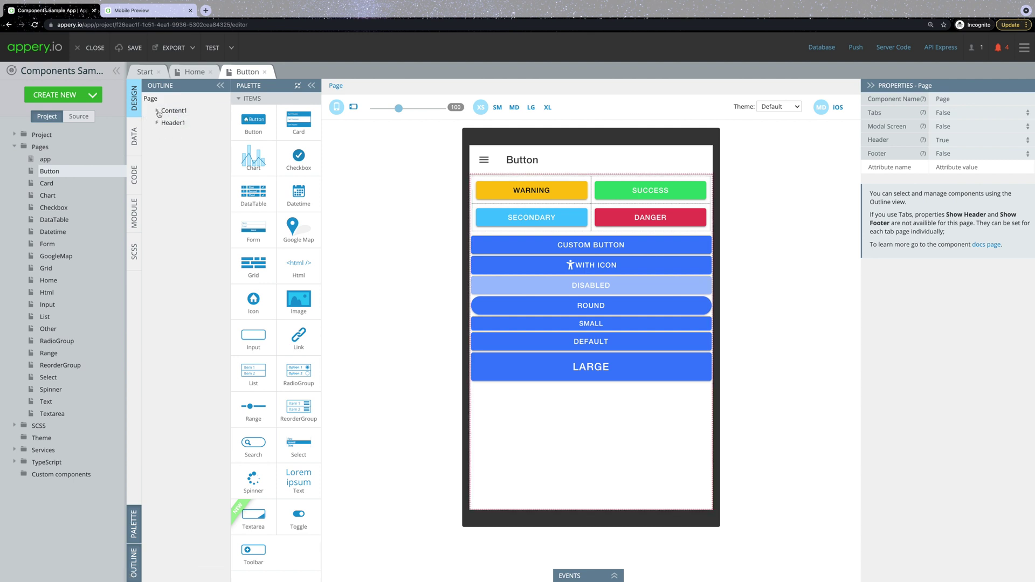
{"action": "left_click", "coordinate": [158, 111]}
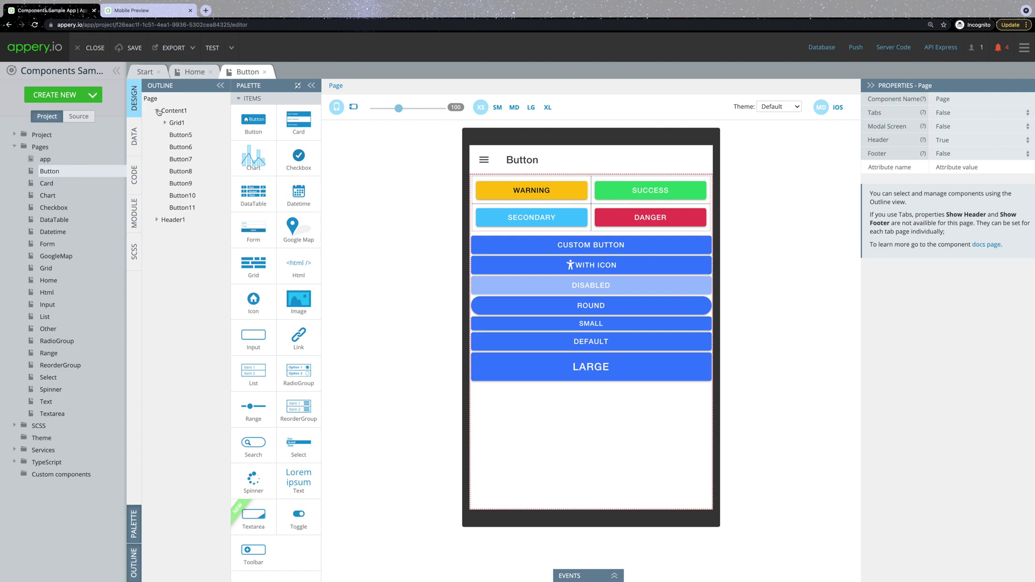
{"action": "left_click", "coordinate": [184, 123]}
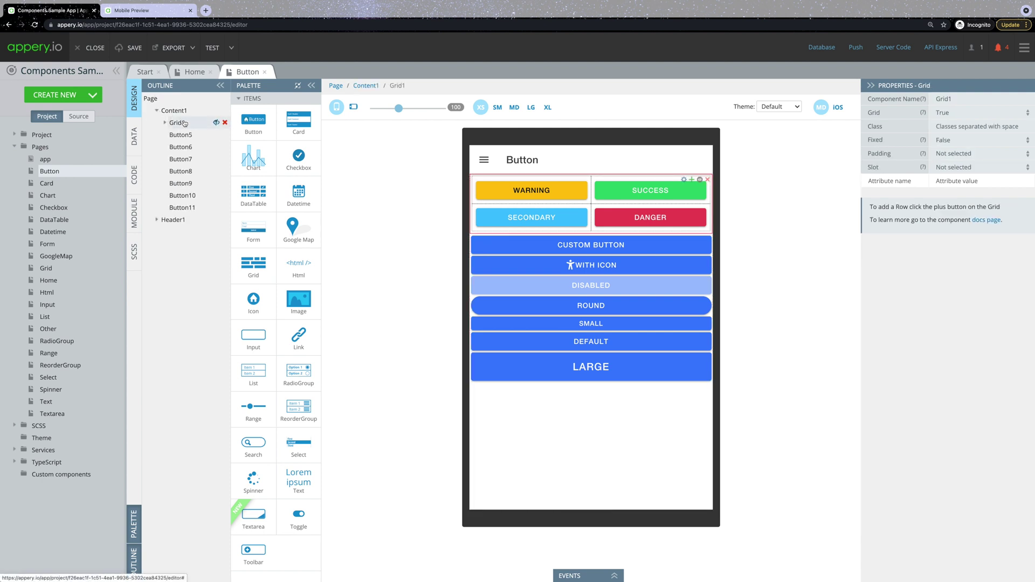
- Expand GridRow1's GridCell1 and GridCell2 to show Button1 and Button2, then select GridRow1
{"action": "left_click", "coordinate": [164, 123]}
{"action": "left_click", "coordinate": [173, 135]}
{"action": "left_click_drag", "start_coordinate": [231, 143], "coordinate": [276, 143]}
{"action": "left_click", "coordinate": [181, 147]}
{"action": "left_click", "coordinate": [180, 172]}
{"action": "left_click", "coordinate": [182, 174]}
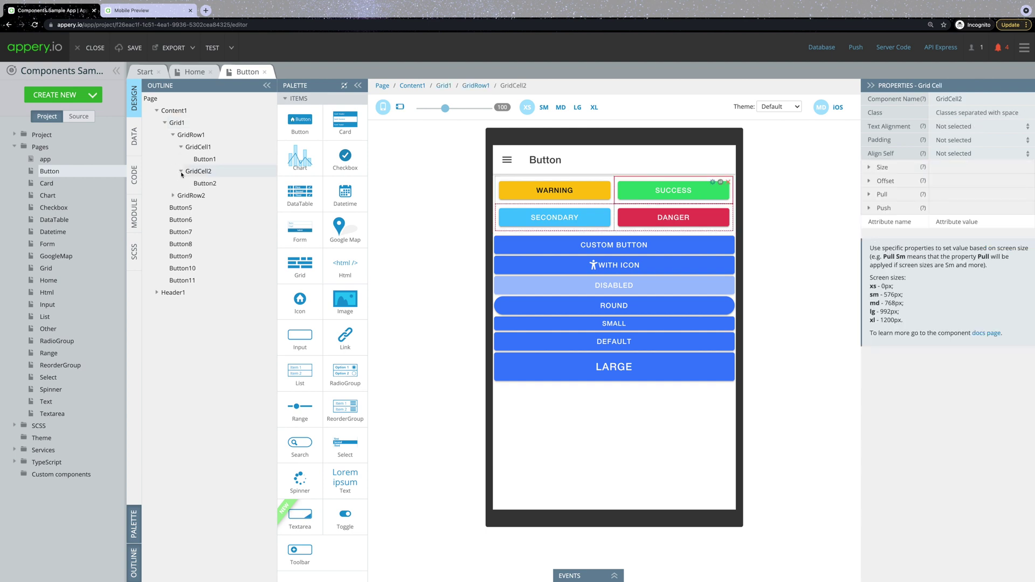
{"action": "left_click", "coordinate": [185, 137]}
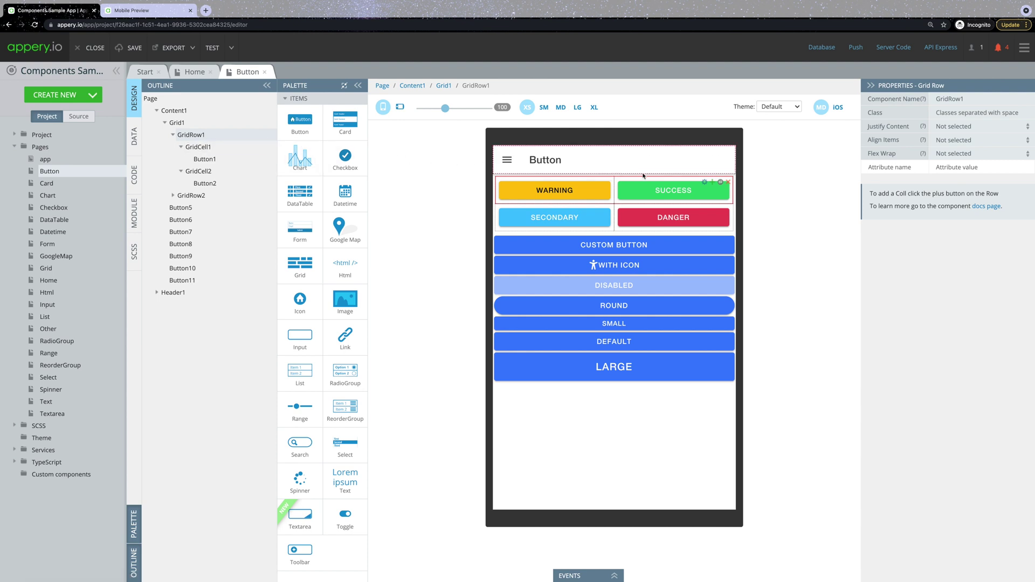
{"action": "left_click", "coordinate": [705, 182]}
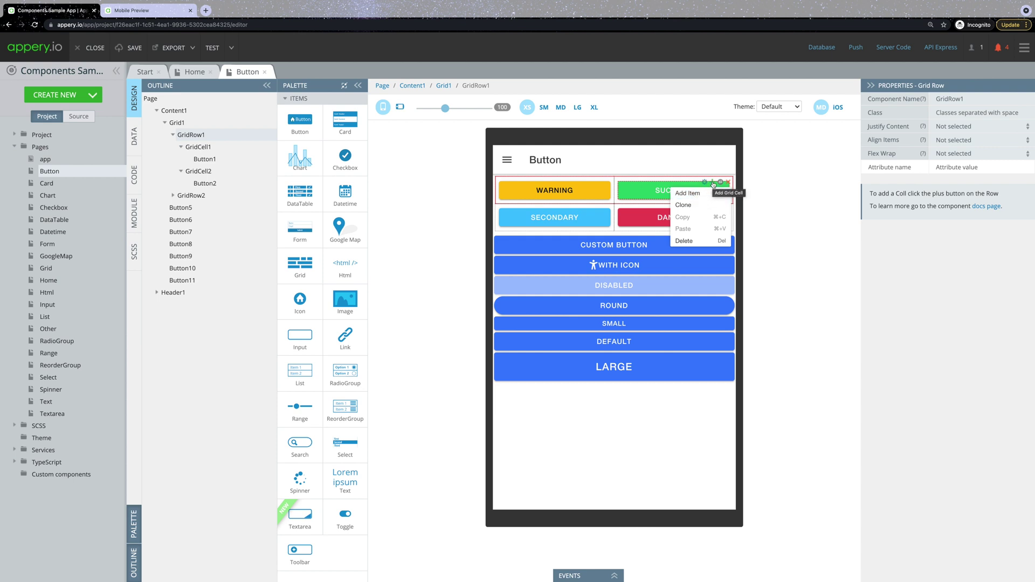
- Add a third cell to GridRow1 and drop a new Button from the Palette into it
{"action": "left_click", "coordinate": [712, 183]}
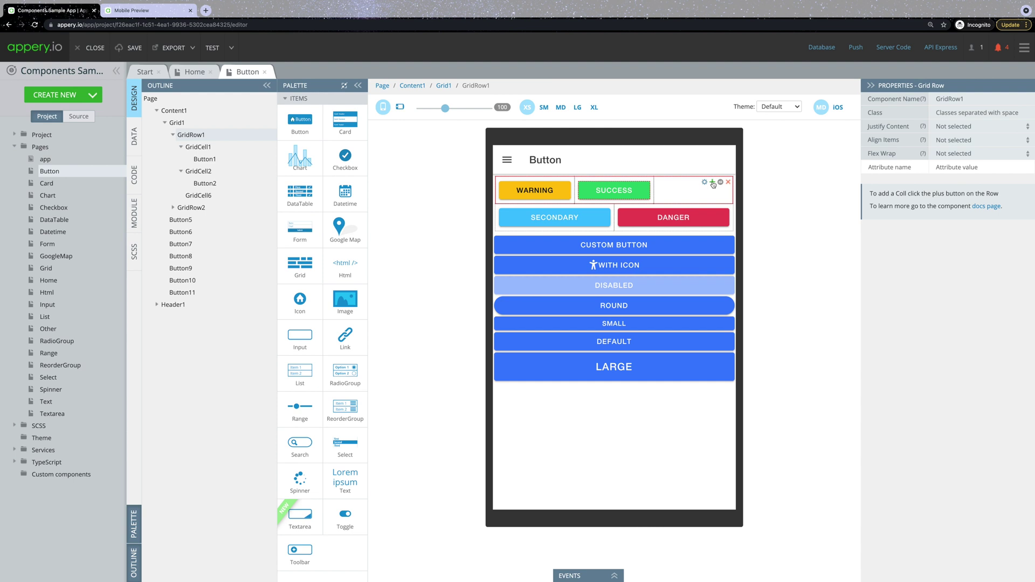
{"action": "left_click", "coordinate": [695, 195]}
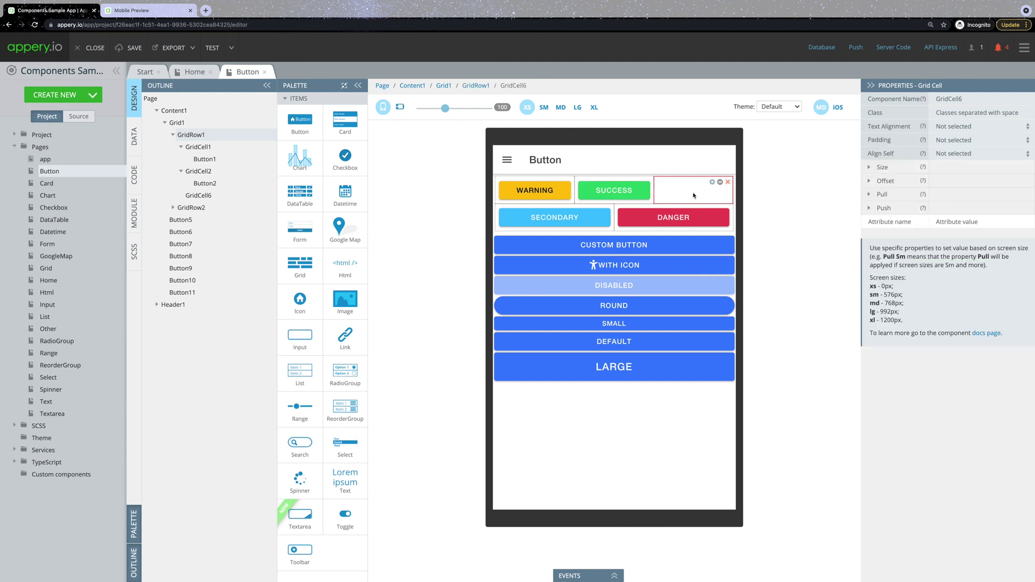
{"action": "left_click", "coordinate": [477, 85]}
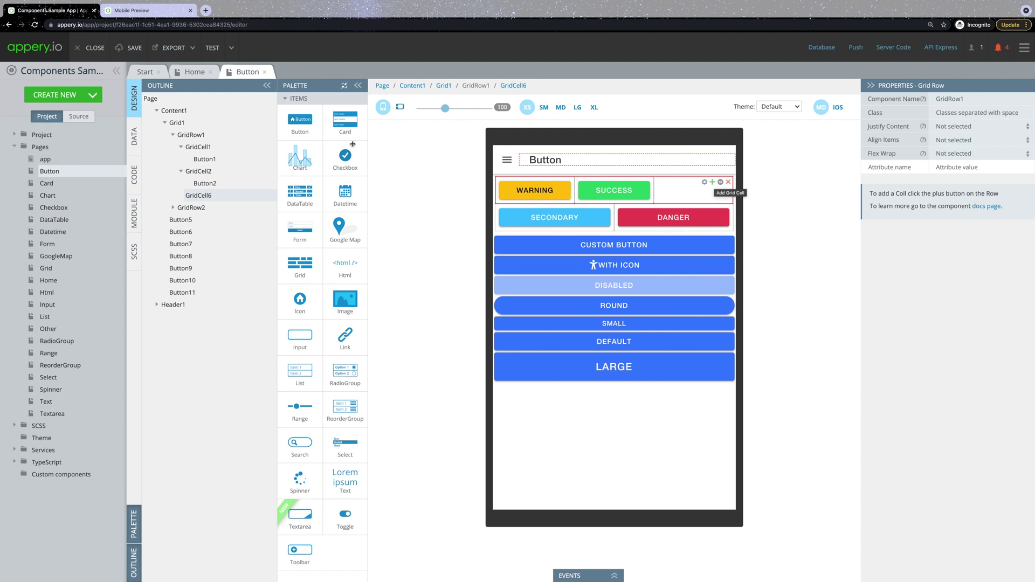
{"action": "left_click_drag", "start_coordinate": [300, 120], "coordinate": [672, 205]}
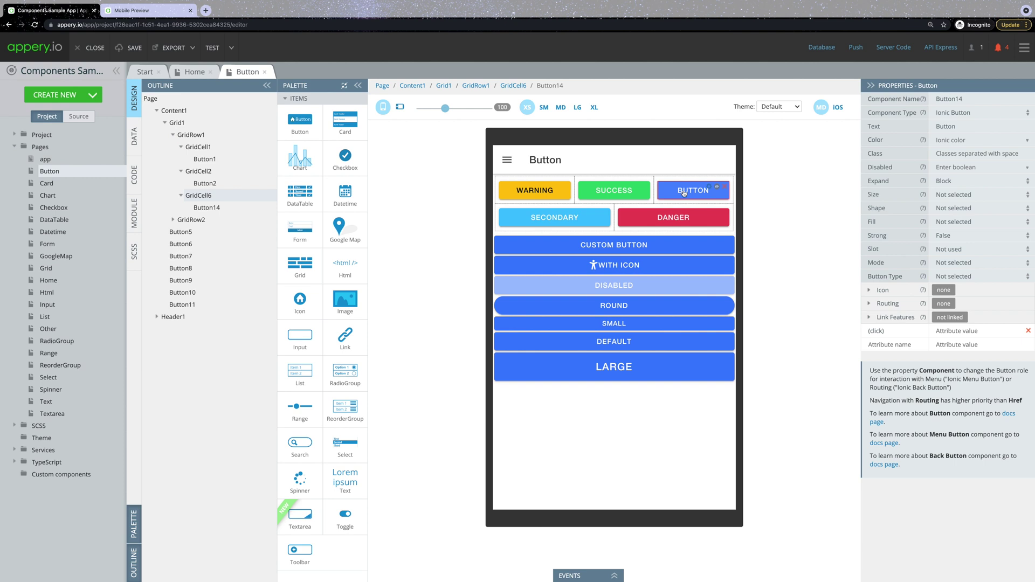
- Set the new button's Color to dark and its Text to Dark
{"action": "left_click", "coordinate": [1023, 141]}
{"action": "left_click", "coordinate": [970, 254]}
{"action": "left_click", "coordinate": [965, 126]}
{"action": "type", "text": "Dark"}
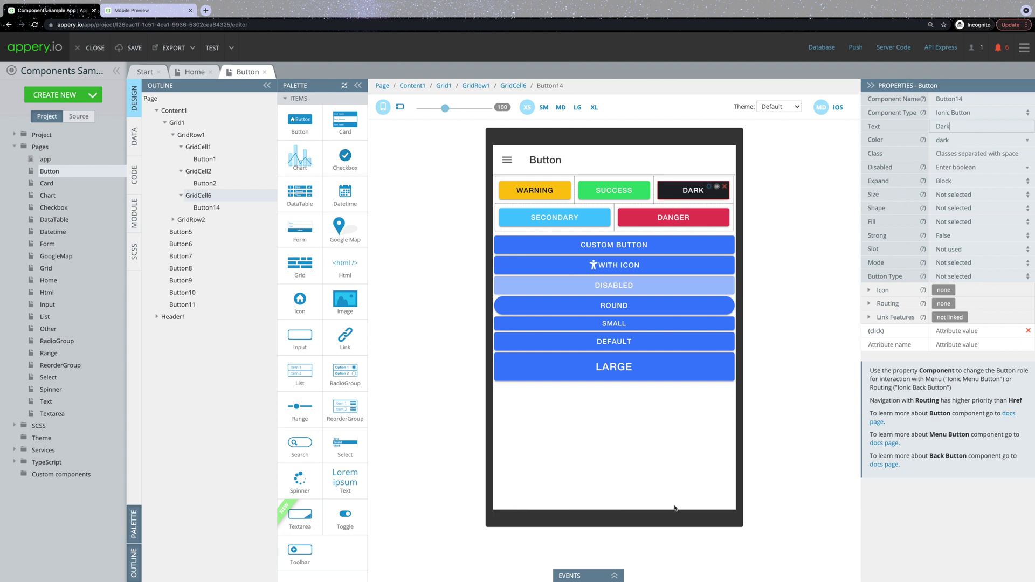
- Add a Mouse over event presenting the toast 'It's a button styled in "Dark"' with a cancel button
{"action": "left_click", "coordinate": [614, 575]}
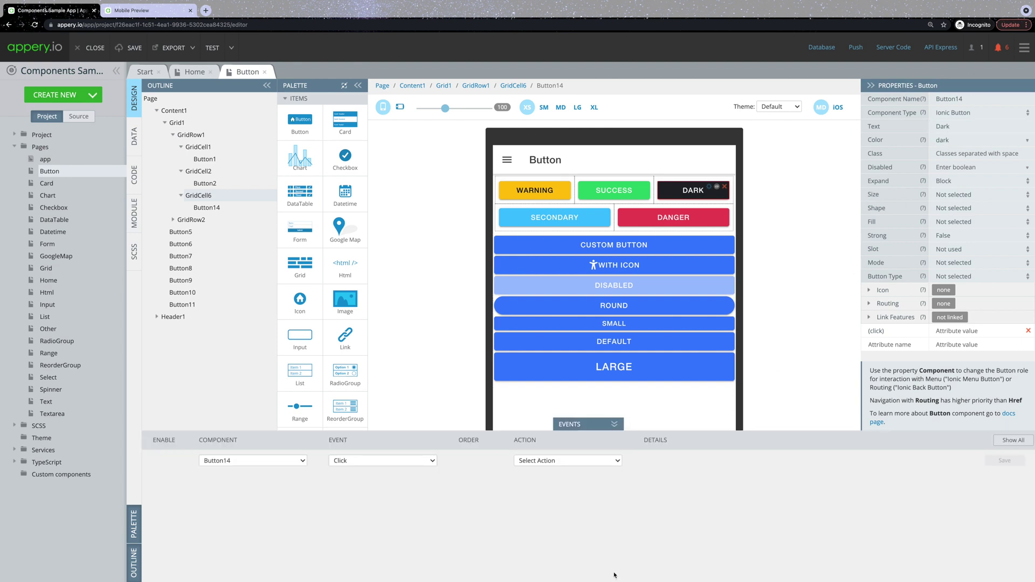
{"action": "left_click", "coordinate": [401, 462]}
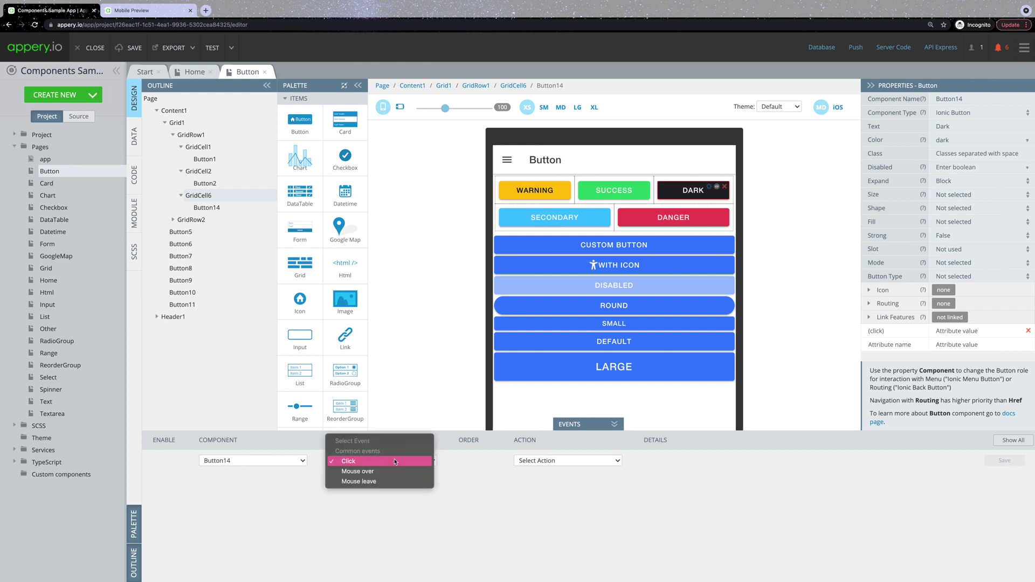
{"action": "left_click", "coordinate": [391, 470]}
{"action": "left_click", "coordinate": [549, 462]}
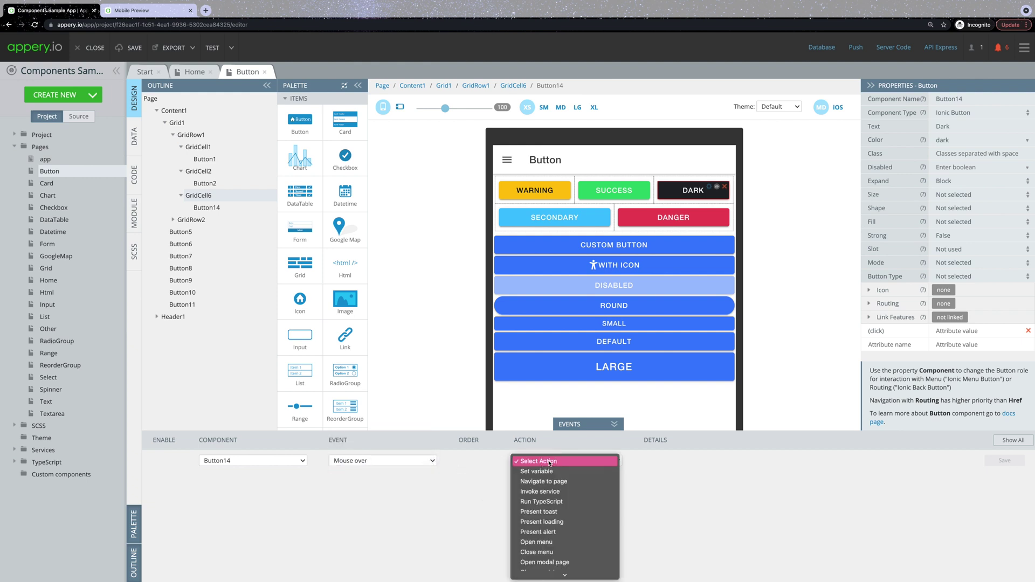
{"action": "left_click", "coordinate": [550, 513]}
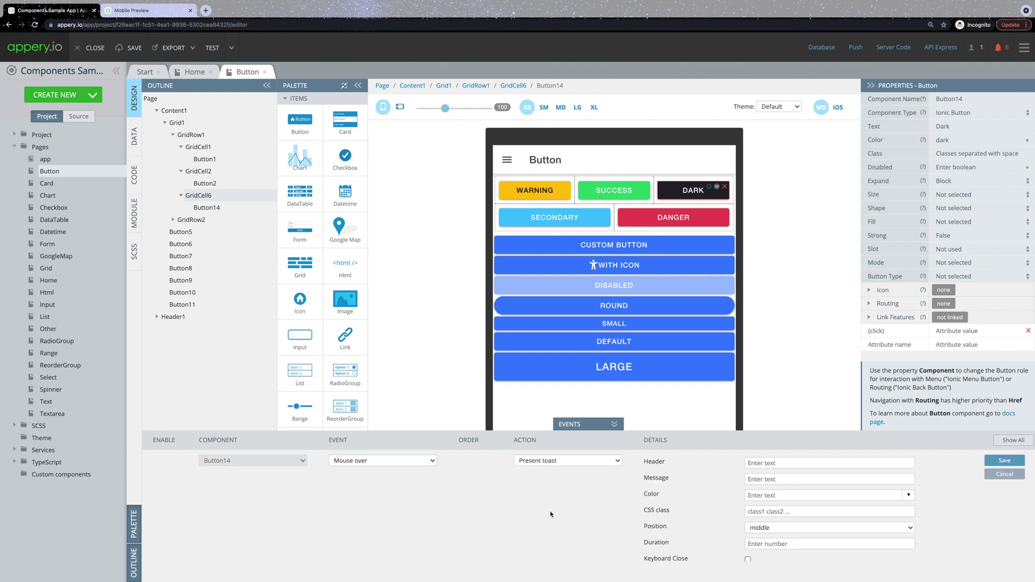
{"action": "left_click", "coordinate": [759, 479]}
{"action": "type", "text": "It's a button styled in \"Dark\""}
{"action": "scroll", "coordinate": [765, 485], "scroll_direction": "down", "scroll_amount": 4}
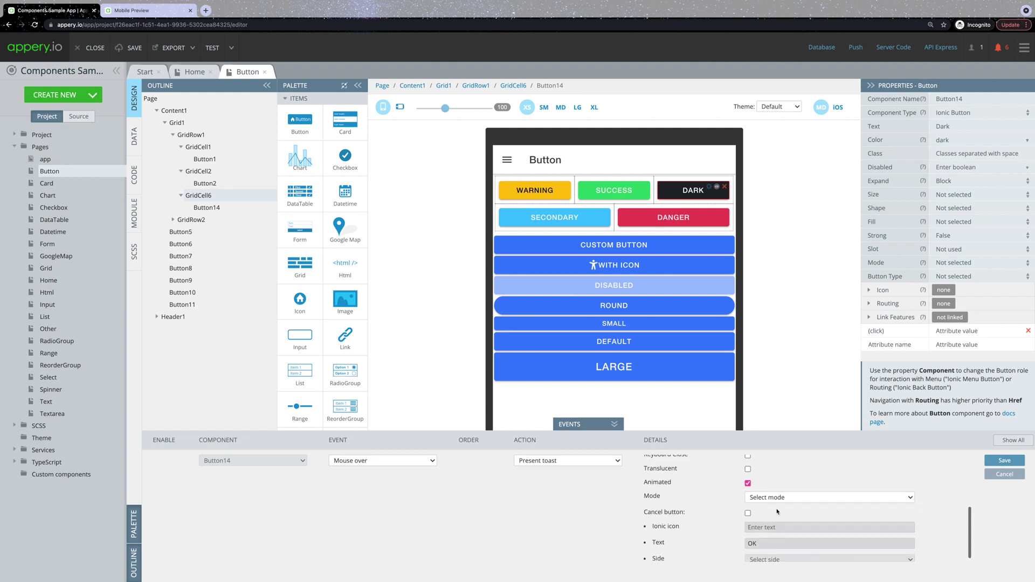
{"action": "left_click", "coordinate": [748, 513]}
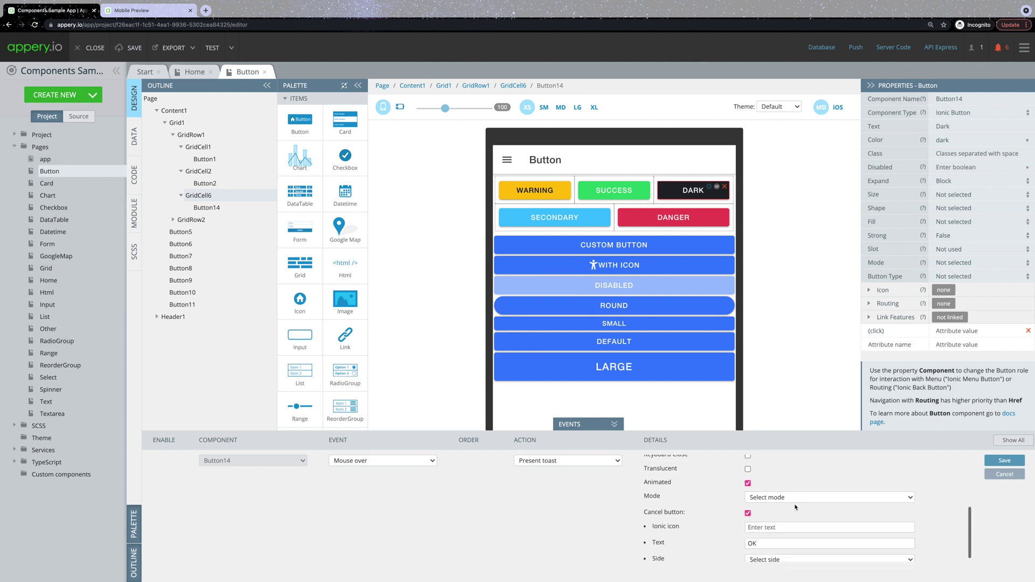
{"action": "left_click", "coordinate": [1004, 461]}
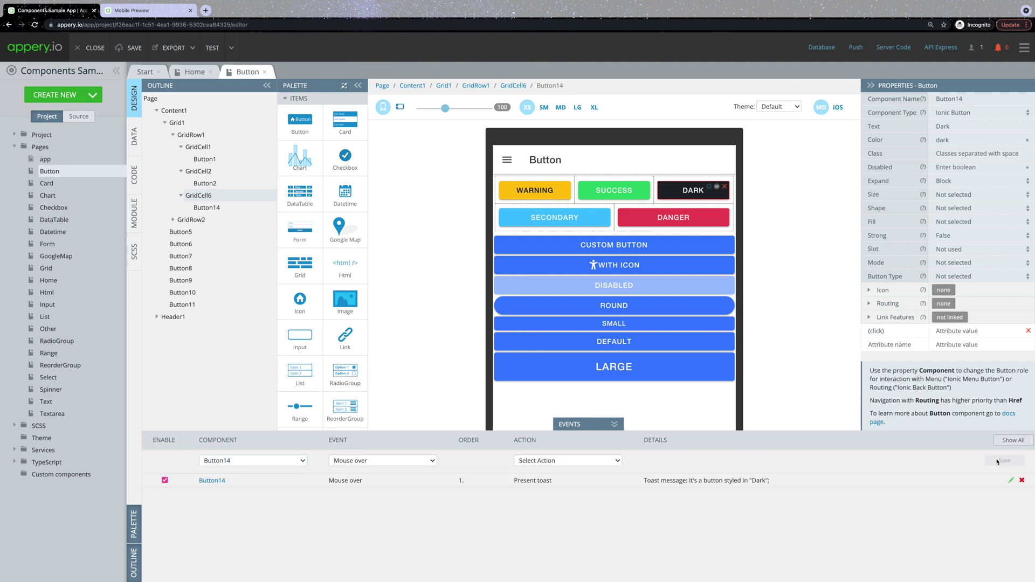
- Test the app, go to the Button page via the side menu, and trigger and dismiss the Dark toast
{"action": "left_click", "coordinate": [211, 48]}
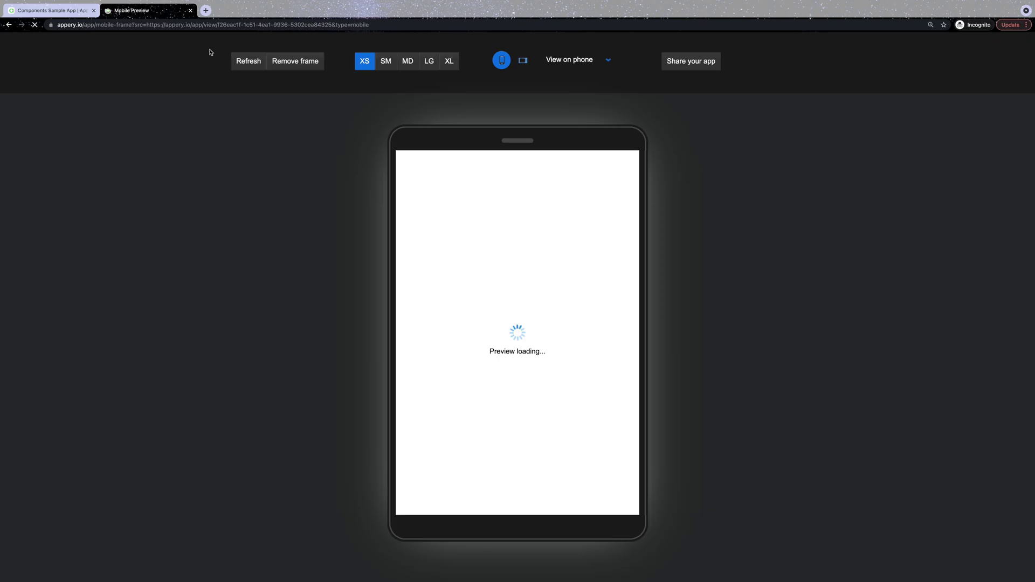
{"action": "left_click", "coordinate": [410, 165]}
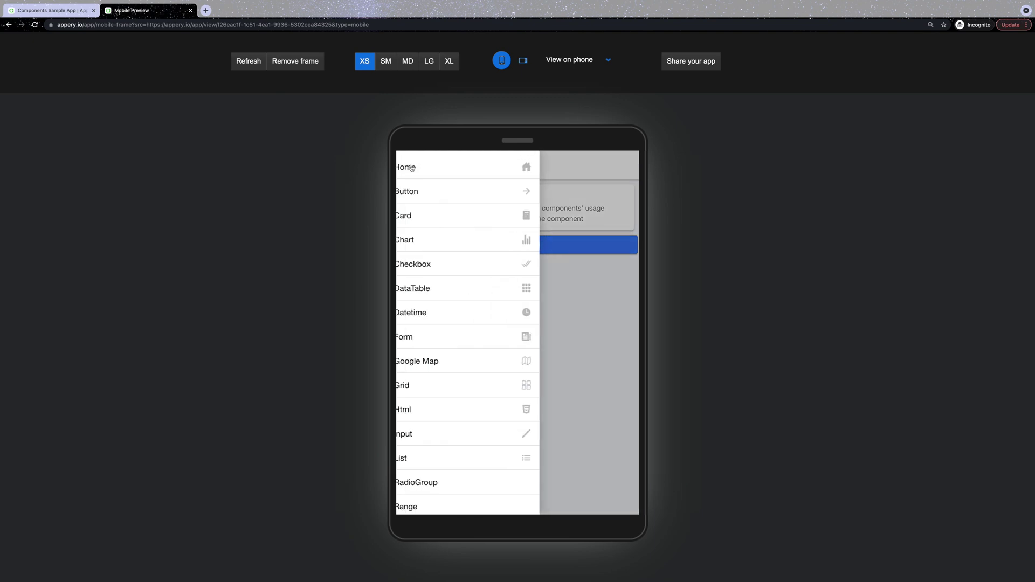
{"action": "left_click", "coordinate": [419, 192]}
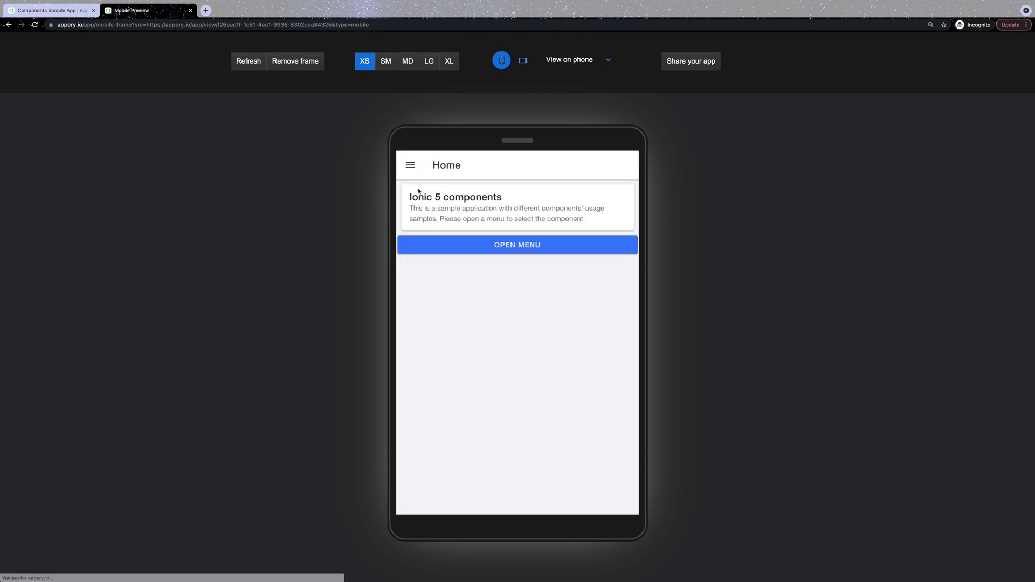
{"action": "left_click", "coordinate": [601, 198]}
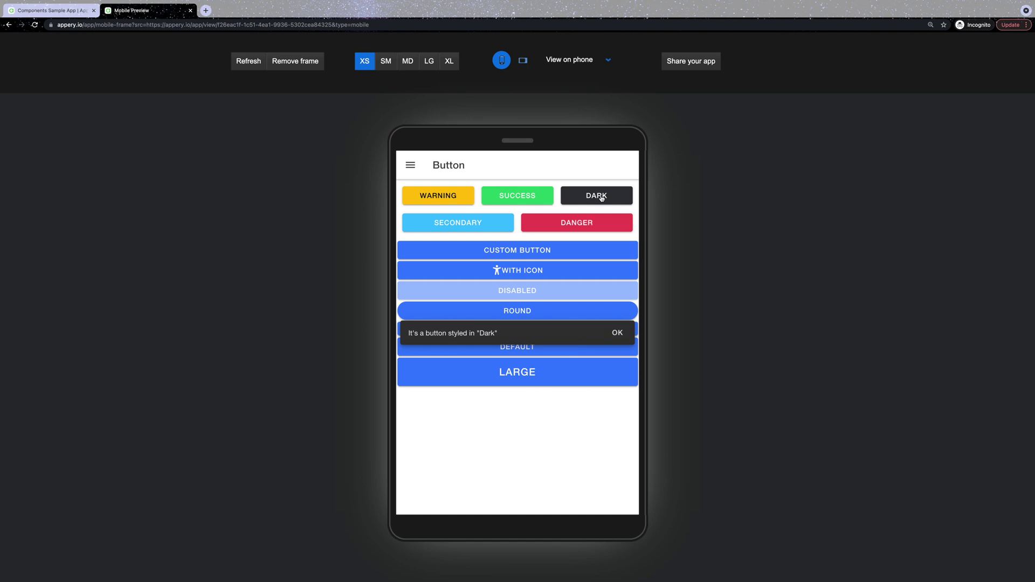
{"action": "left_click", "coordinate": [616, 333]}
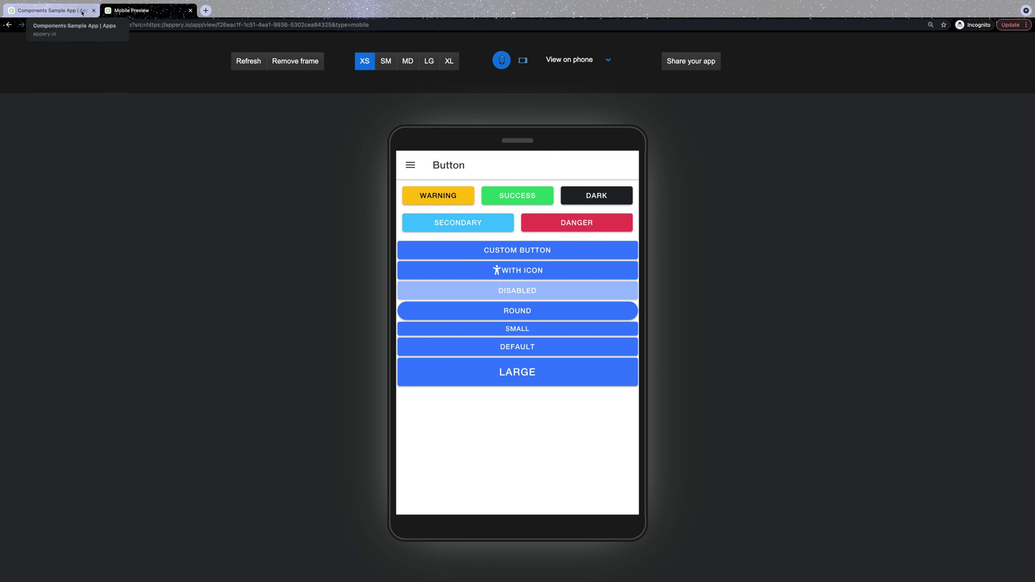
- Give Button14 a Click event presenting an alert with header 'Attention!' and the 'styled in "Dark"' message
{"action": "left_click", "coordinate": [65, 12]}
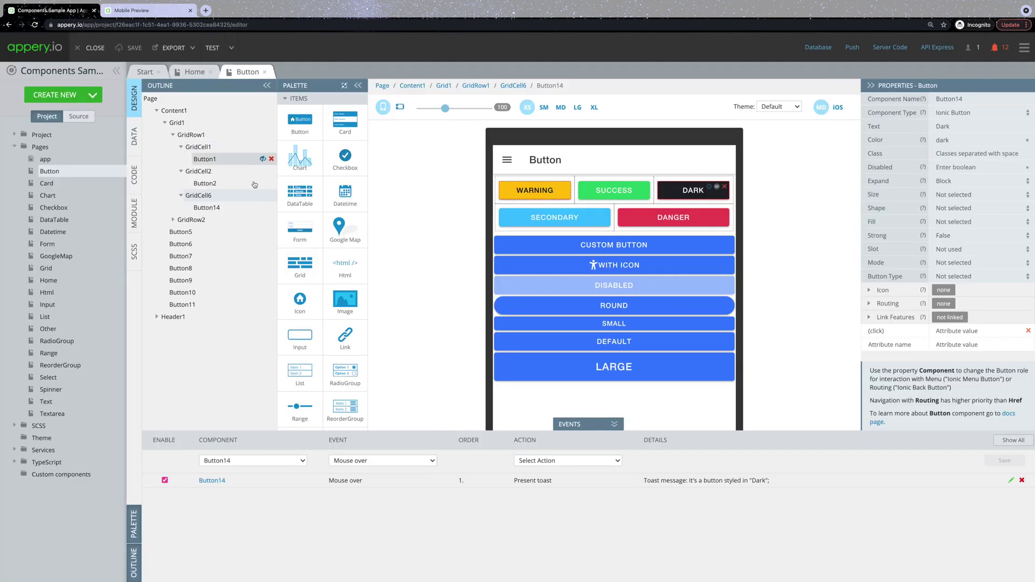
{"action": "left_click", "coordinate": [373, 461]}
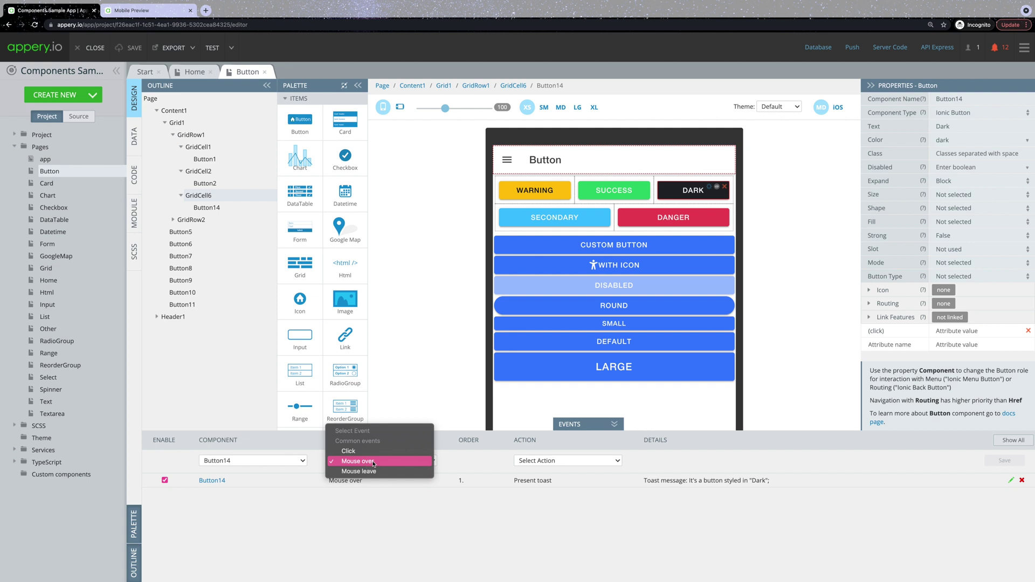
{"action": "left_click", "coordinate": [348, 451]}
{"action": "left_click", "coordinate": [550, 462]}
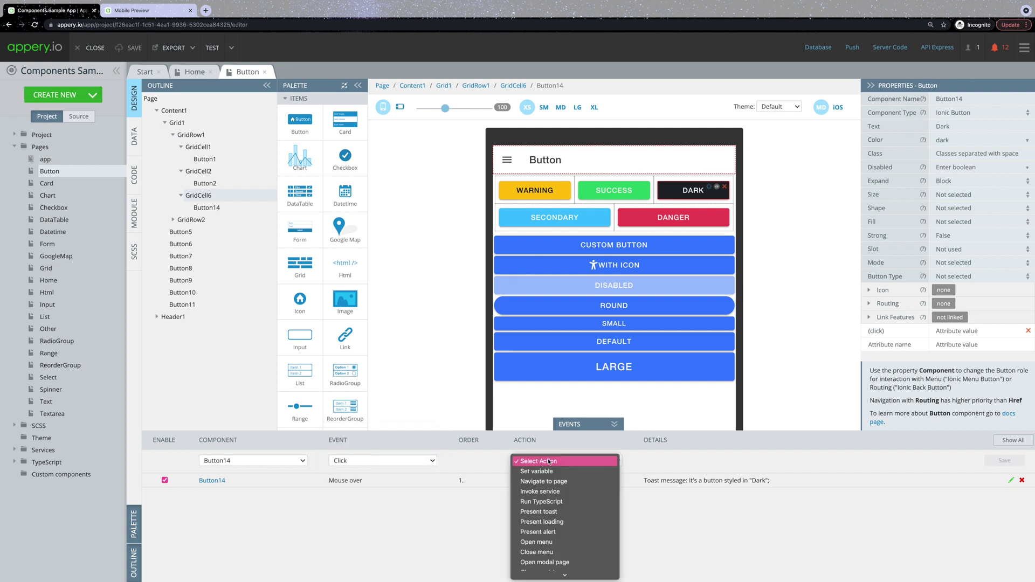
{"action": "left_click", "coordinate": [538, 531]}
{"action": "type", "text": "Attention!"}
{"action": "type", "text": "It's a button styled in \"Dark\""}
{"action": "left_click", "coordinate": [1004, 460]}
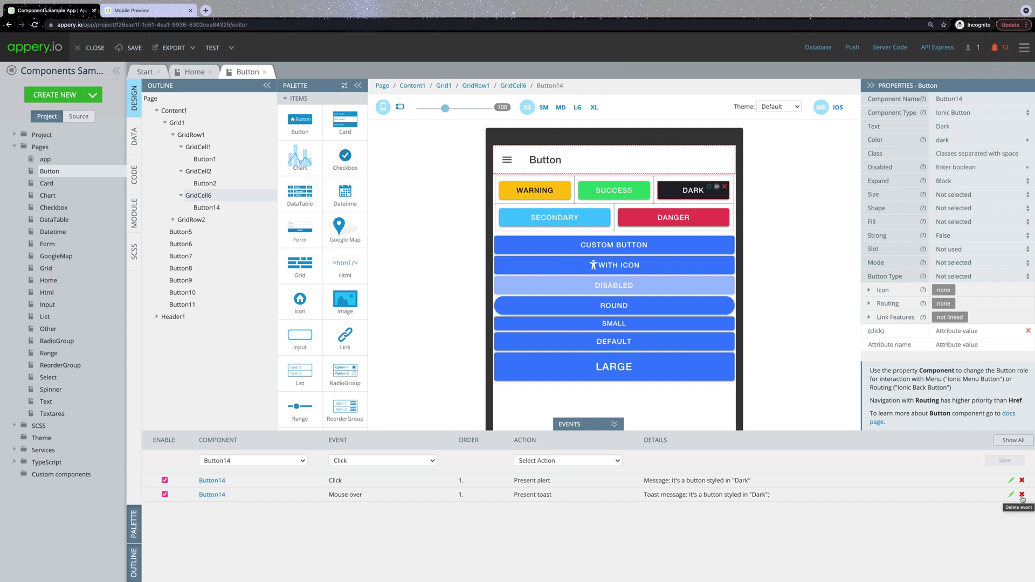
- Preview the app, go to the Button page, and try the DARK button's alert and toast
{"action": "left_click", "coordinate": [220, 51]}
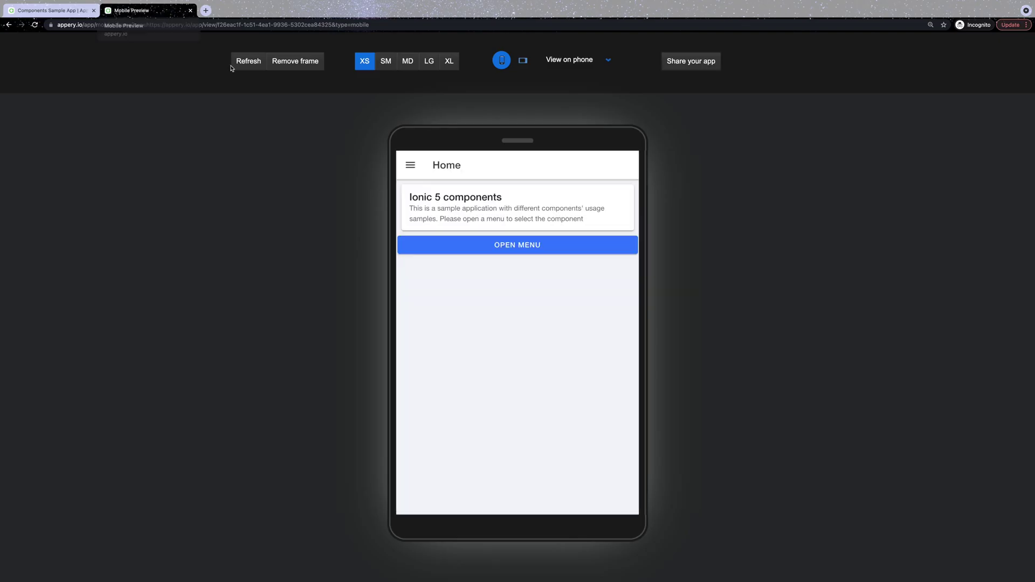
{"action": "left_click", "coordinate": [410, 165]}
{"action": "left_click", "coordinate": [436, 196]}
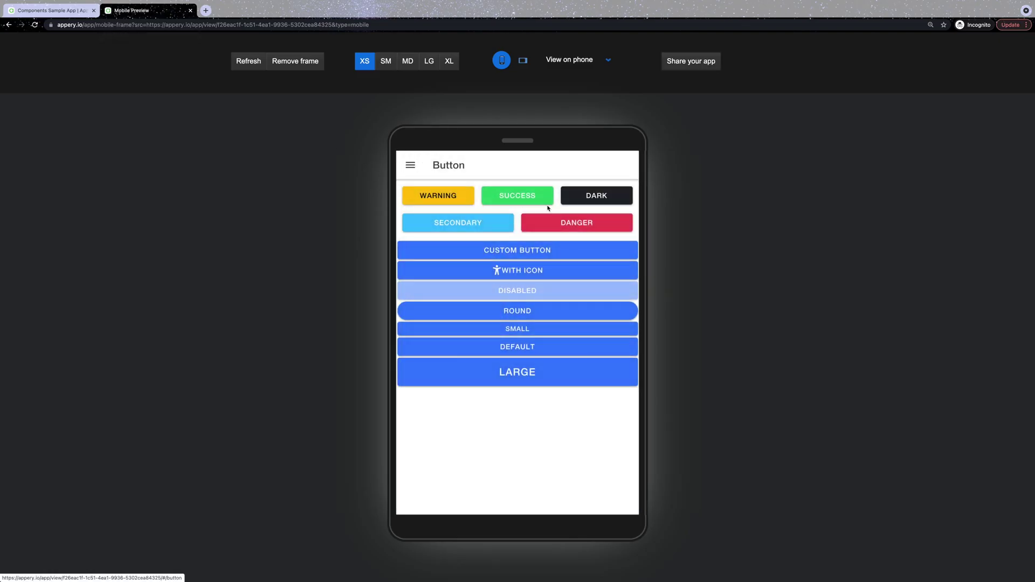
{"action": "left_click", "coordinate": [596, 195]}
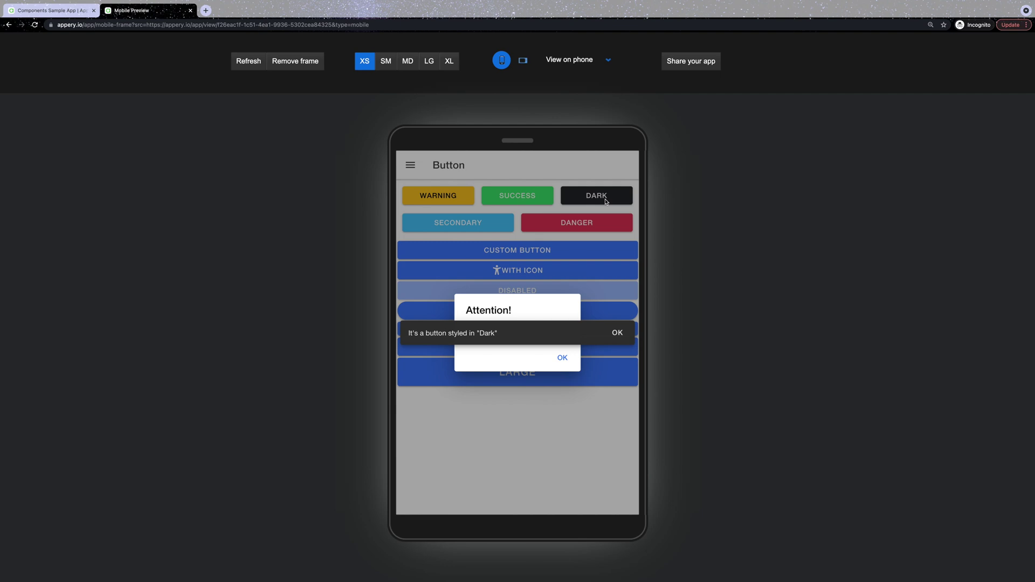
{"action": "left_click", "coordinate": [617, 333]}
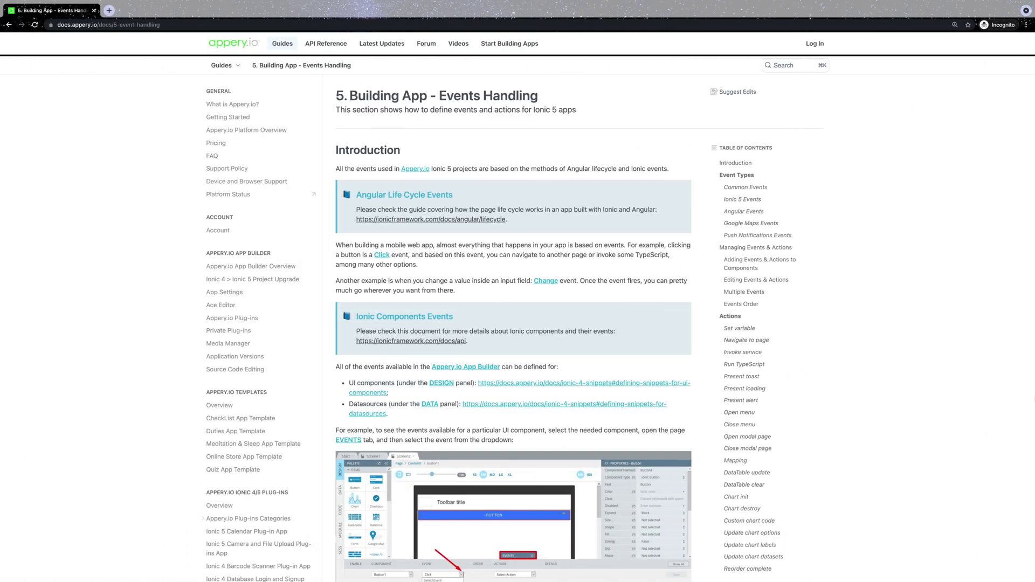
- Scroll through the Events Handling guide on event types and actions
{"action": "scroll", "coordinate": [513, 308], "scroll_direction": "down", "scroll_amount": 5}
{"action": "scroll", "coordinate": [513, 307], "scroll_direction": "down", "scroll_amount": 12}
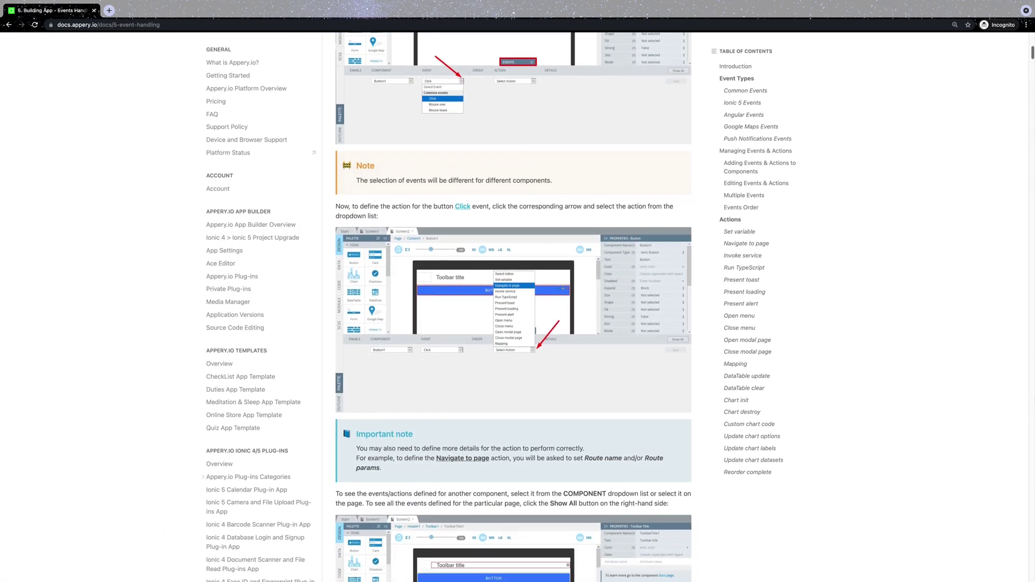
{"action": "scroll", "coordinate": [513, 307], "scroll_direction": "down", "scroll_amount": 15}
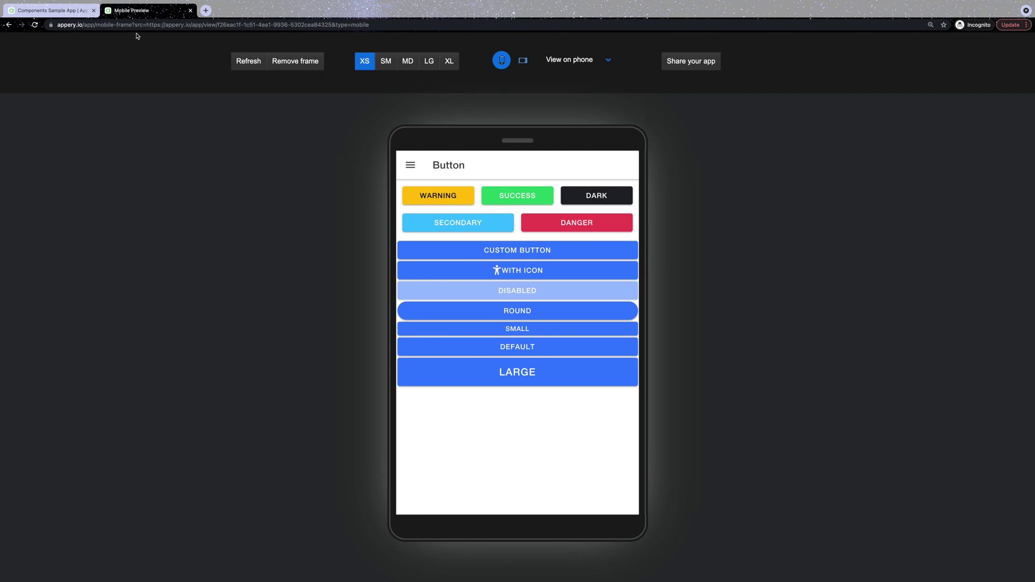
- Review the events of the WARNING, SUCCESS, SECONDARY and DANGER buttons in the editor
{"action": "left_click", "coordinate": [80, 15]}
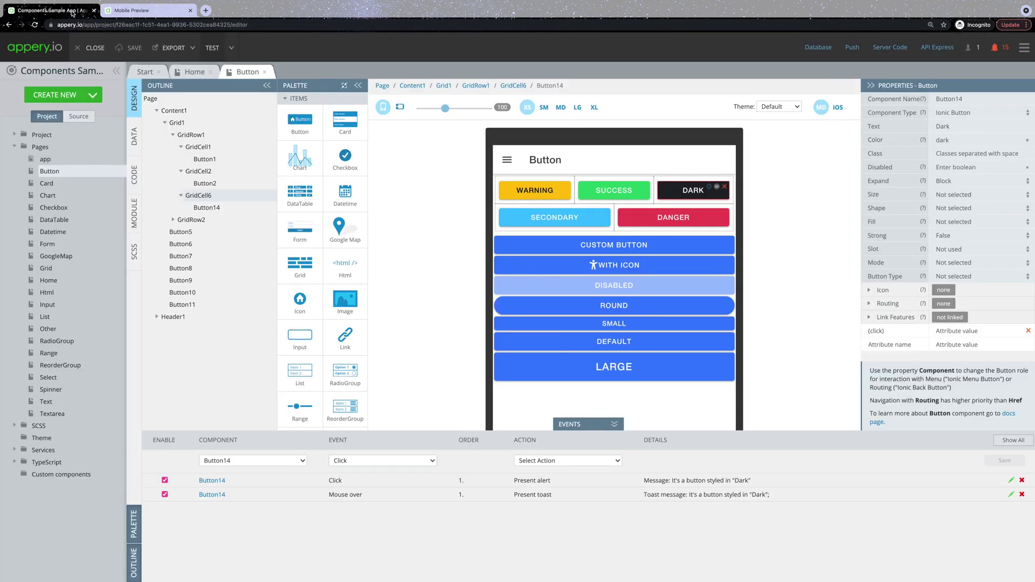
{"action": "left_click", "coordinate": [560, 193]}
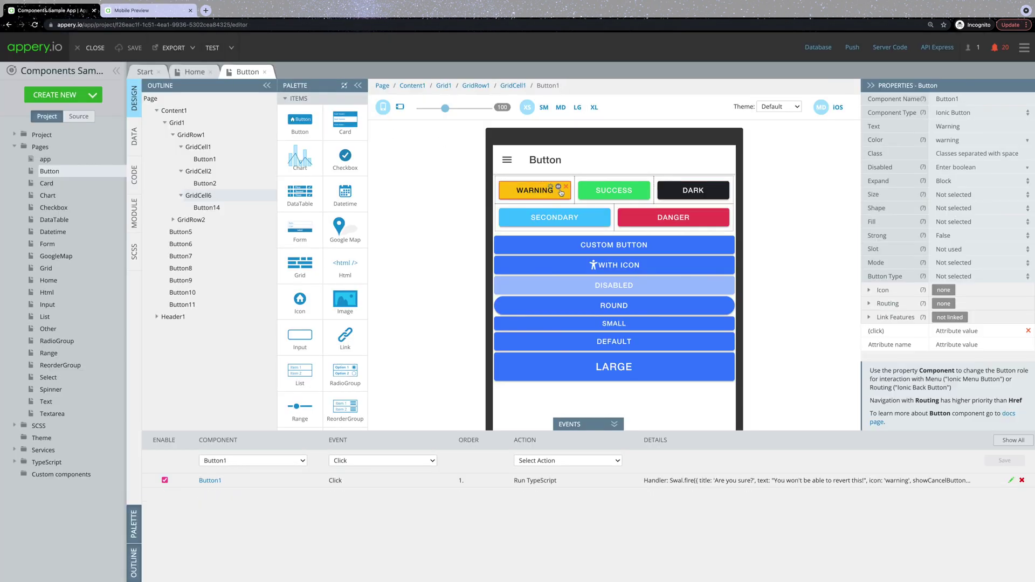
{"action": "left_click", "coordinate": [609, 194]}
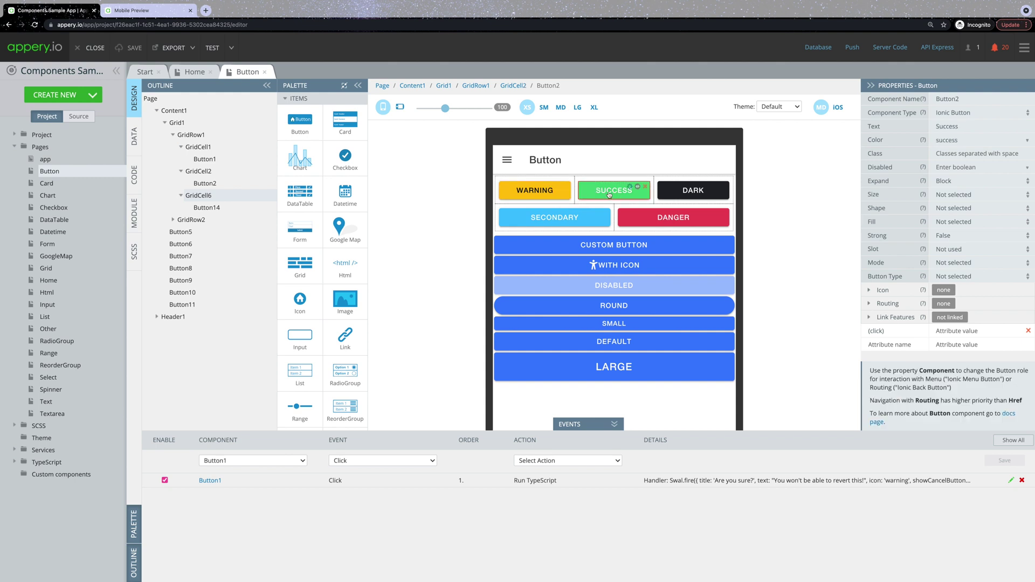
{"action": "left_click", "coordinate": [596, 218]}
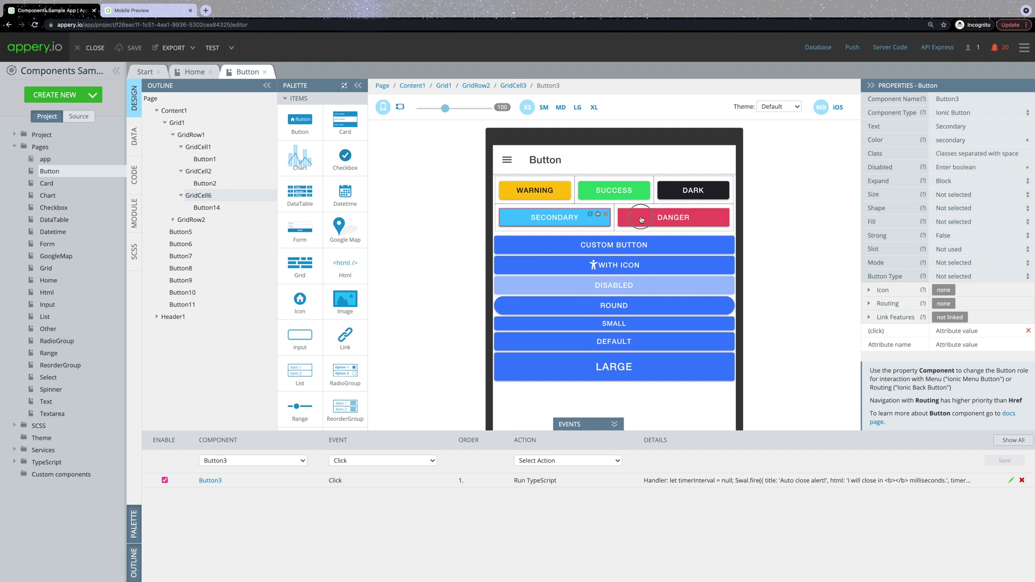
{"action": "left_click", "coordinate": [674, 218]}
- Enlarge the Events panel and open the WARNING button's Click event code
{"action": "left_click", "coordinate": [564, 197]}
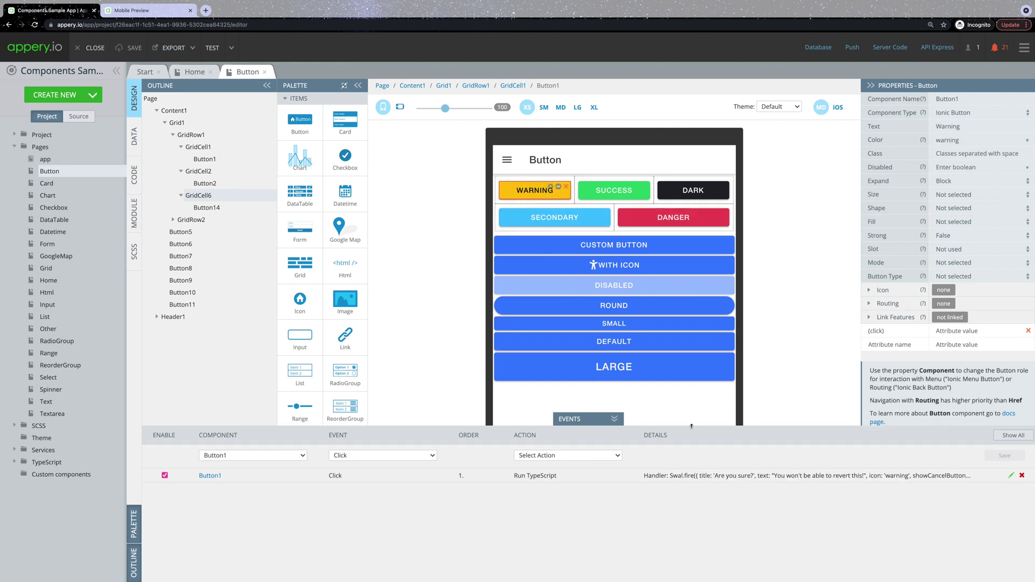
{"action": "mouse_move", "coordinate": [692, 426]}
{"action": "left_mouse_down"}
{"action": "mouse_move", "coordinate": [693, 386]}
{"action": "mouse_move", "coordinate": [692, 422]}
{"action": "left_mouse_up"}
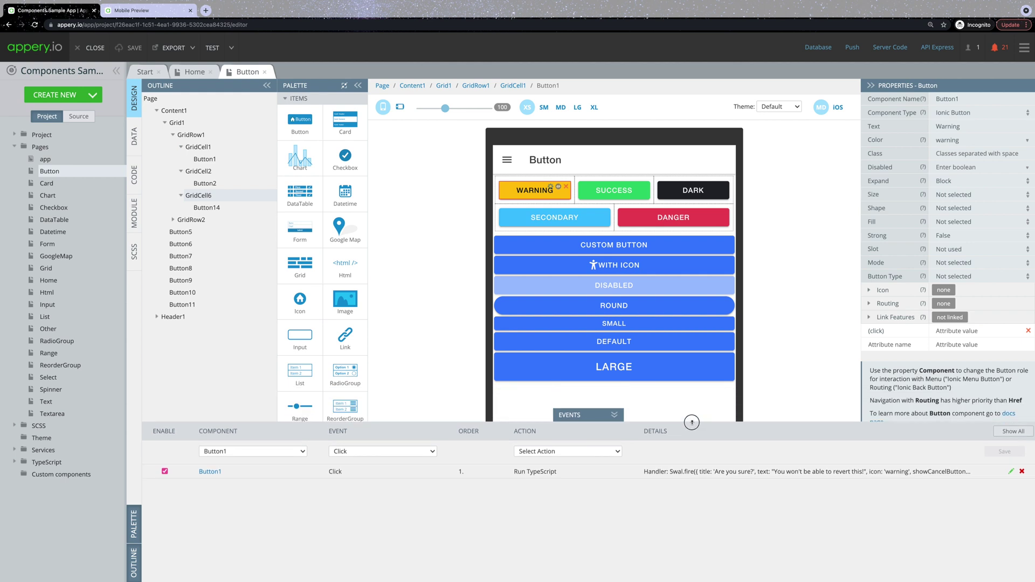
{"action": "left_click", "coordinate": [1011, 473]}
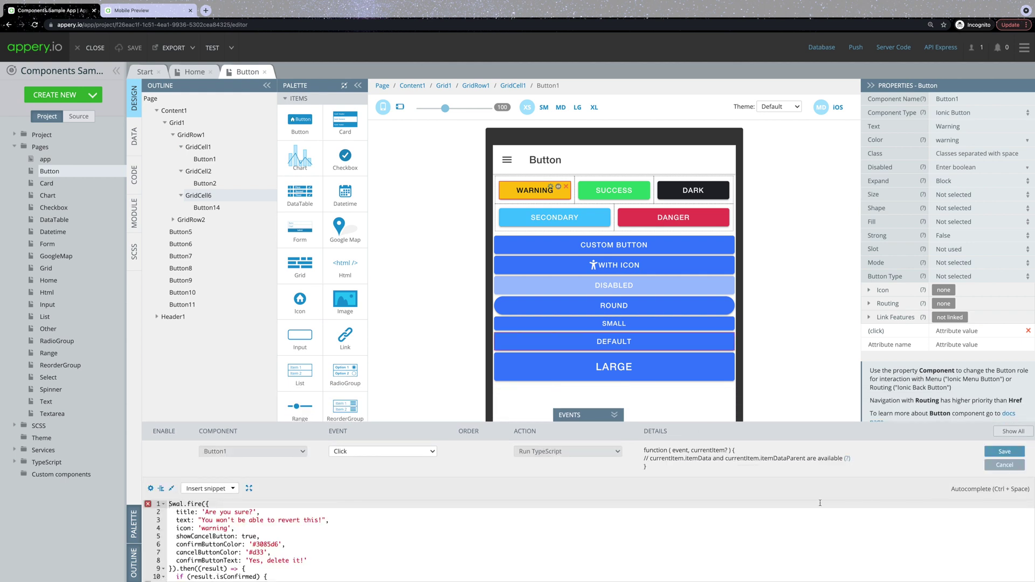
- Replace Button1's click code with Swal.fire('Hi!', 'This is a custom button!', 'success') and save
{"action": "scroll", "coordinate": [362, 538], "scroll_direction": "down", "scroll_amount": 2}
{"action": "scroll", "coordinate": [360, 538], "scroll_direction": "up", "scroll_amount": 2}
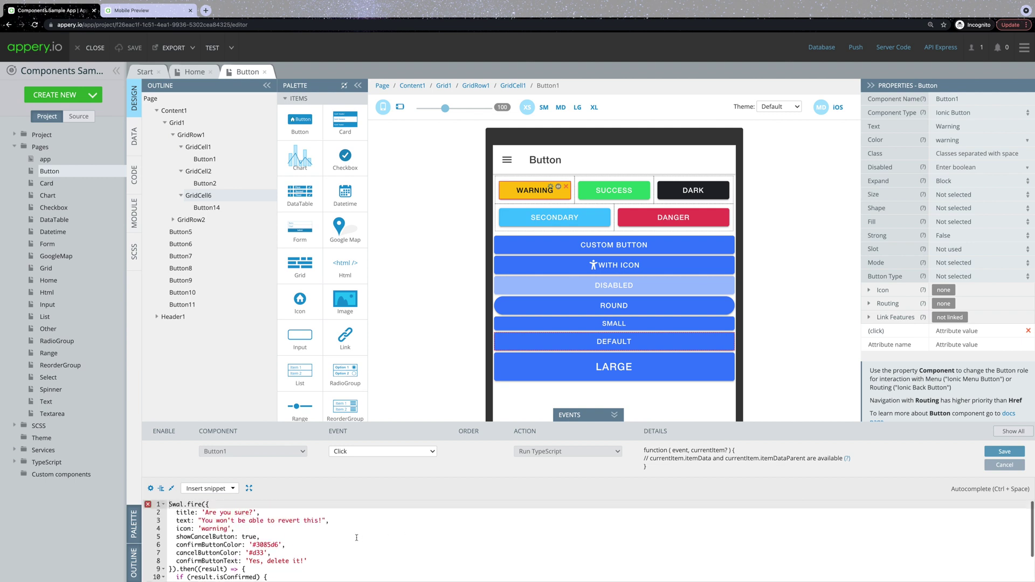
{"action": "left_click", "coordinate": [356, 538]}
{"action": "key", "text": "ctrl+a"}
{"action": "key", "text": "BackSpace"}
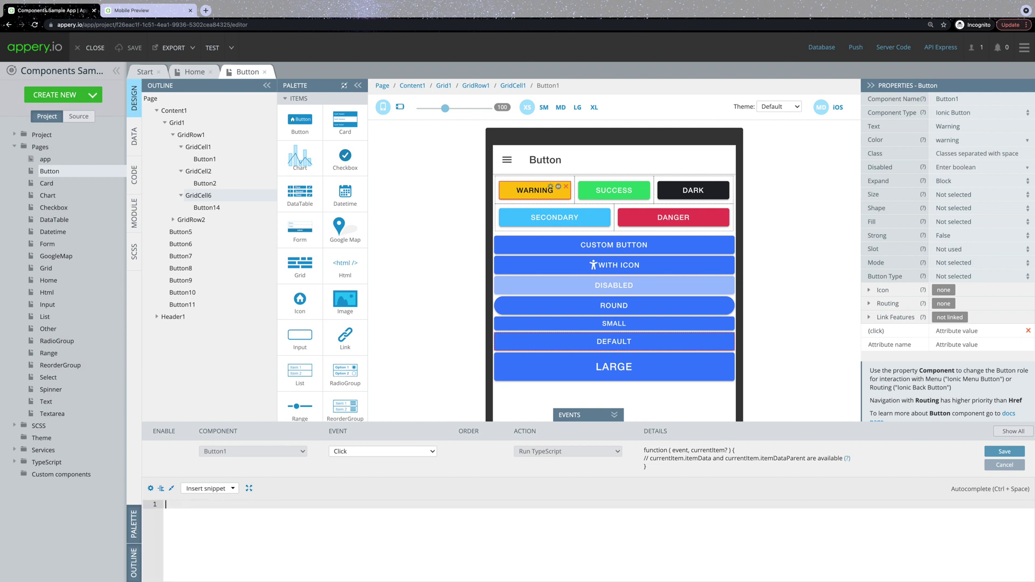
{"action": "type", "text": "Swal.fire(   'Hi!',   'This is a custom button!',   'success' );"}
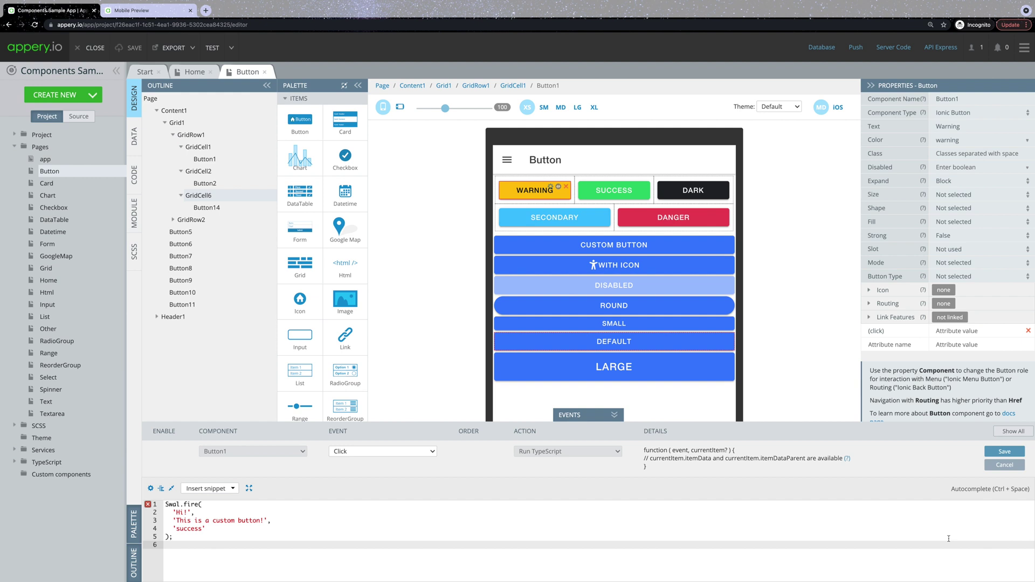
{"action": "left_click", "coordinate": [1006, 453]}
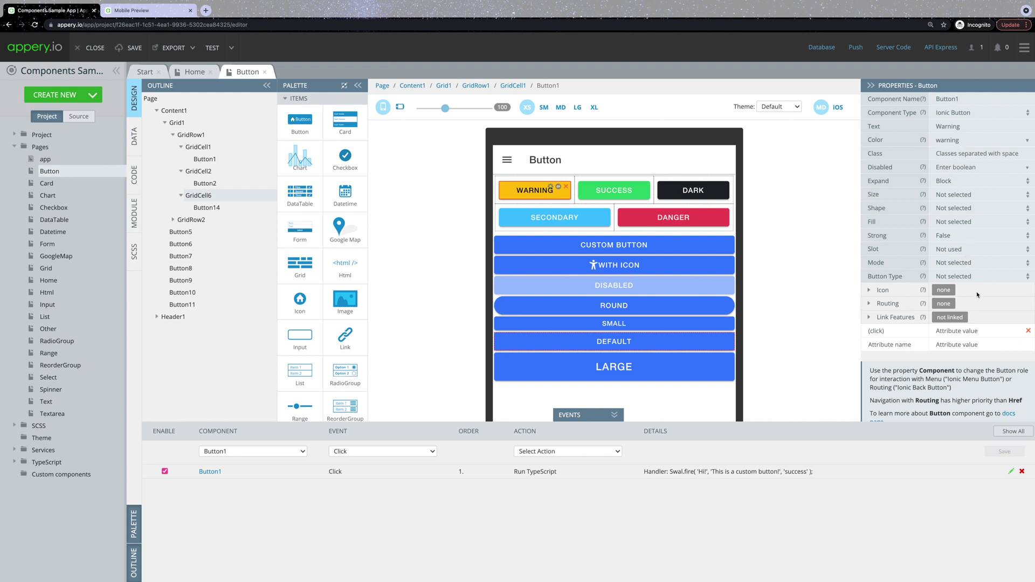
- Inspect the ROUND, SMALL, DEFAULT and LARGE buttons
{"action": "left_click", "coordinate": [669, 303]}
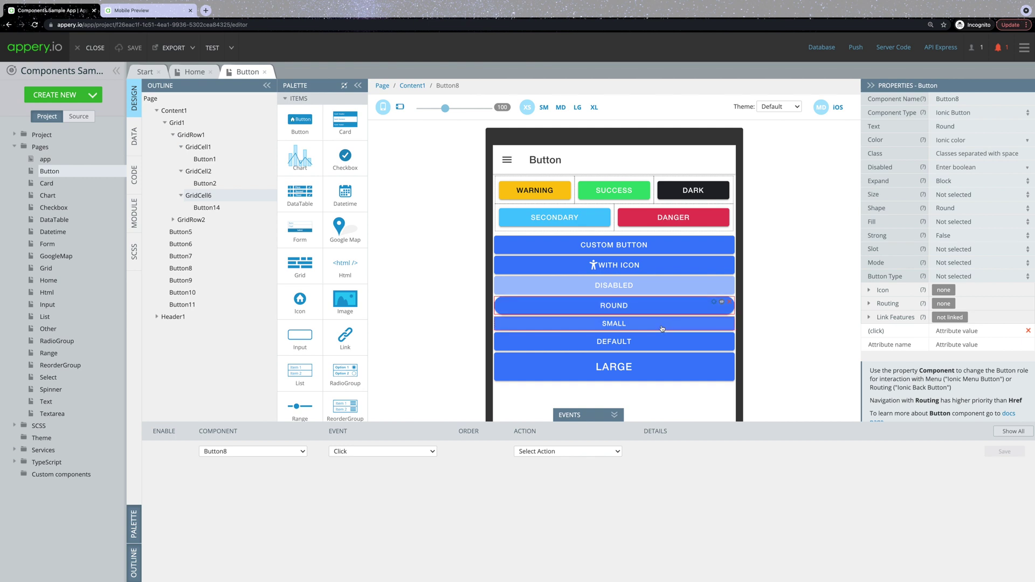
{"action": "left_click", "coordinate": [662, 325]}
{"action": "left_click", "coordinate": [660, 347]}
{"action": "left_click", "coordinate": [661, 364]}
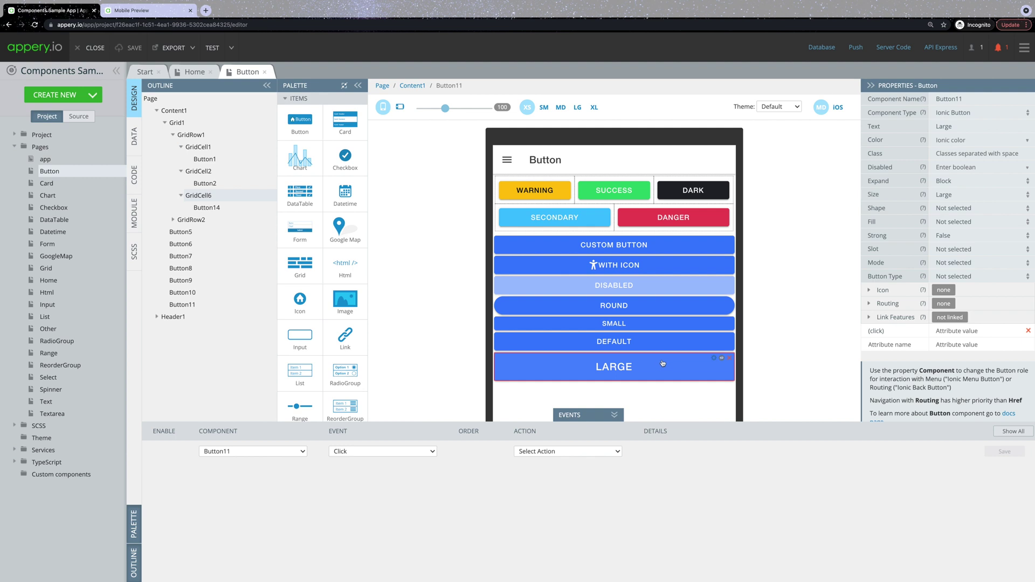
- Preview the app and confirm WARNING shows the 'Hi! This is a custom button!' alert
{"action": "left_click", "coordinate": [215, 48]}
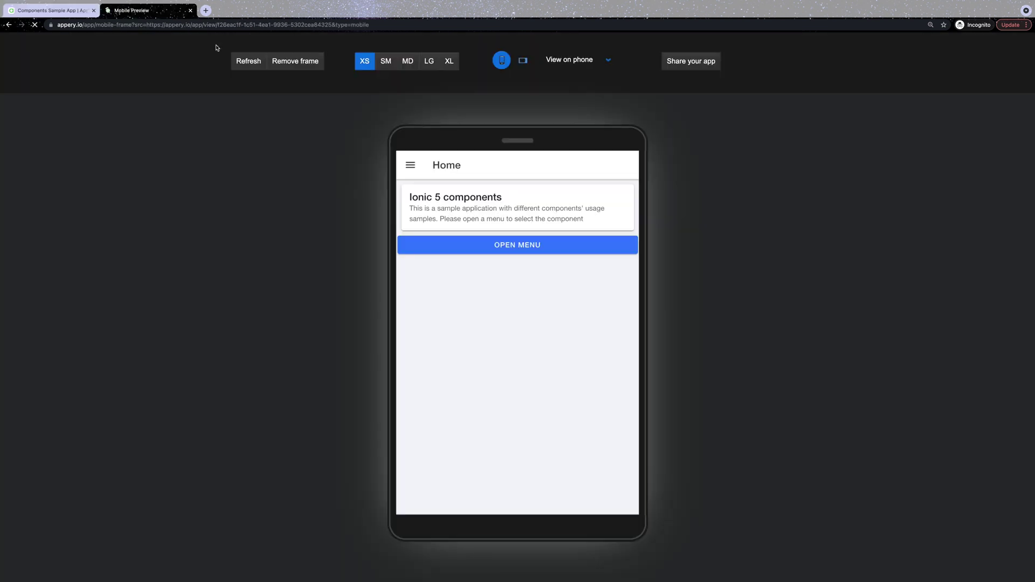
{"action": "left_click", "coordinate": [408, 165]}
{"action": "left_click", "coordinate": [421, 191]}
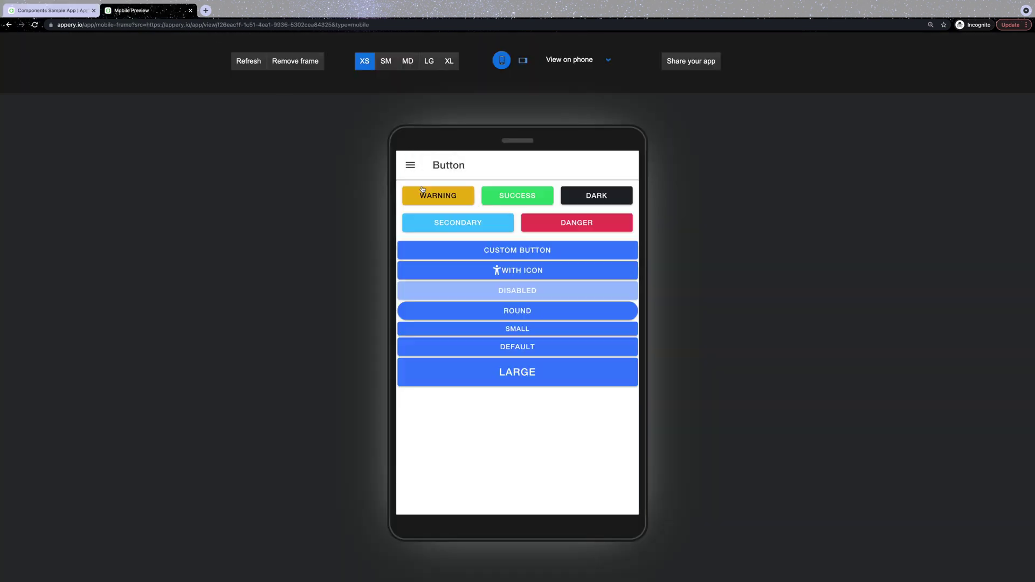
{"action": "left_click", "coordinate": [448, 198]}
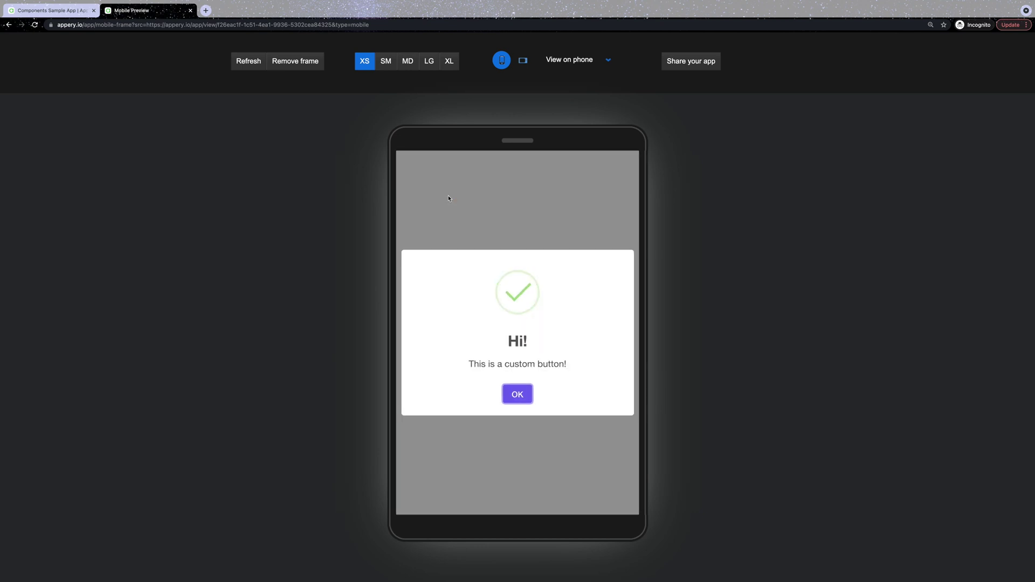
{"action": "left_click", "coordinate": [518, 394]}
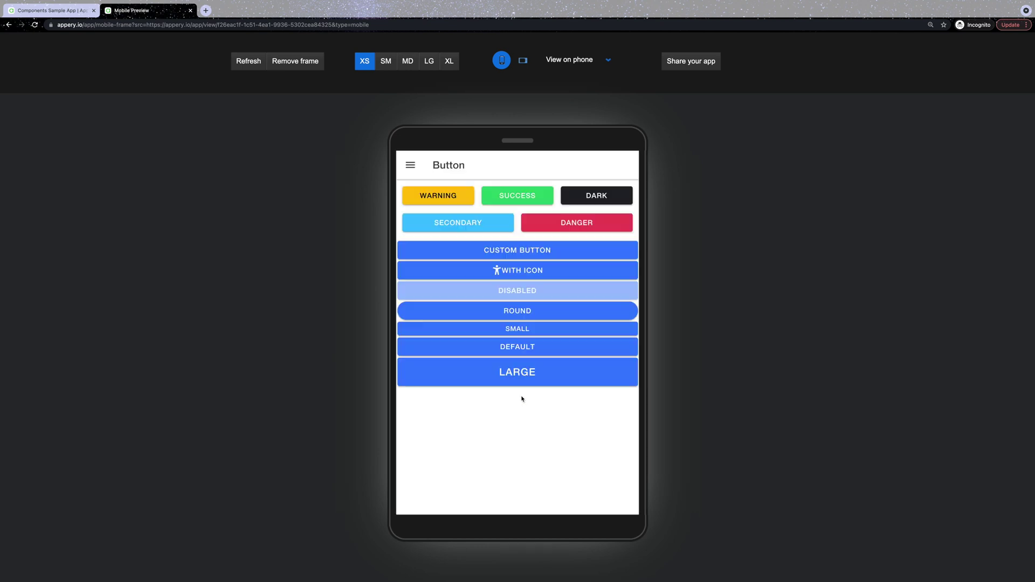
- Back in the editor, select the SUCCESS and SECONDARY buttons
{"action": "left_click", "coordinate": [70, 14]}
{"action": "left_click", "coordinate": [607, 191]}
{"action": "left_click", "coordinate": [580, 221]}
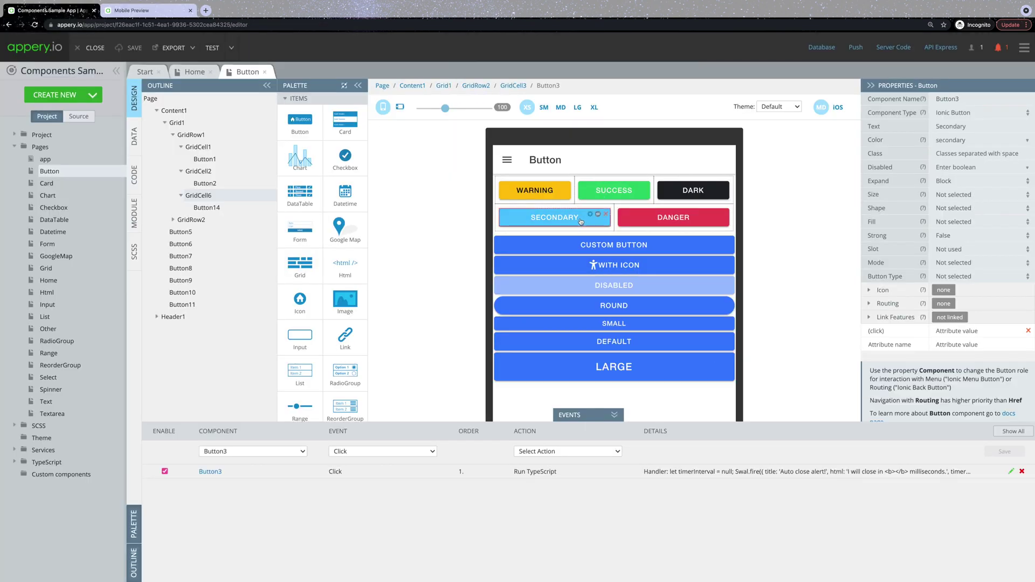
{"action": "left_click", "coordinate": [641, 222]}
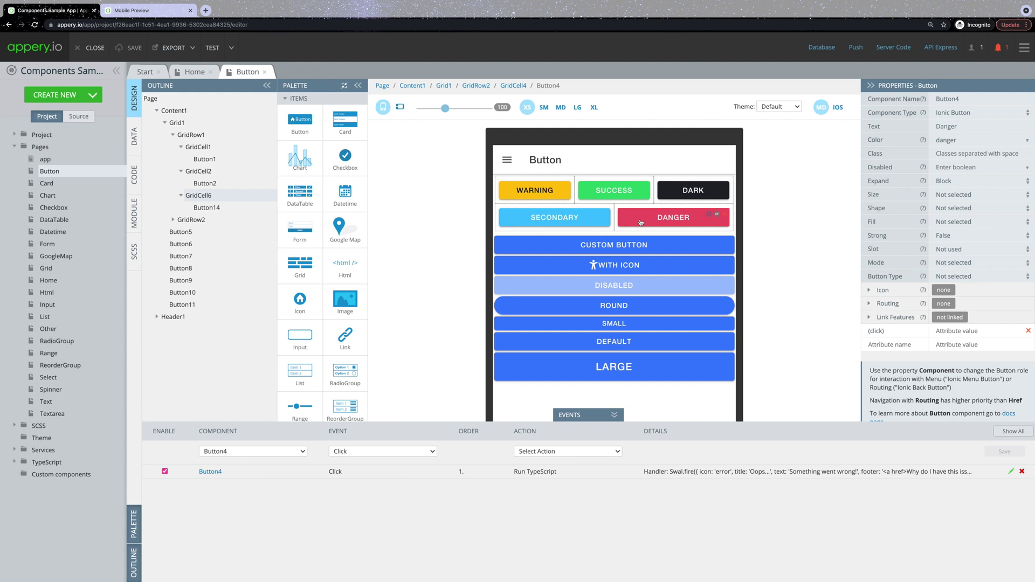
{"action": "scroll", "coordinate": [966, 367], "scroll_direction": "down", "scroll_amount": 2}
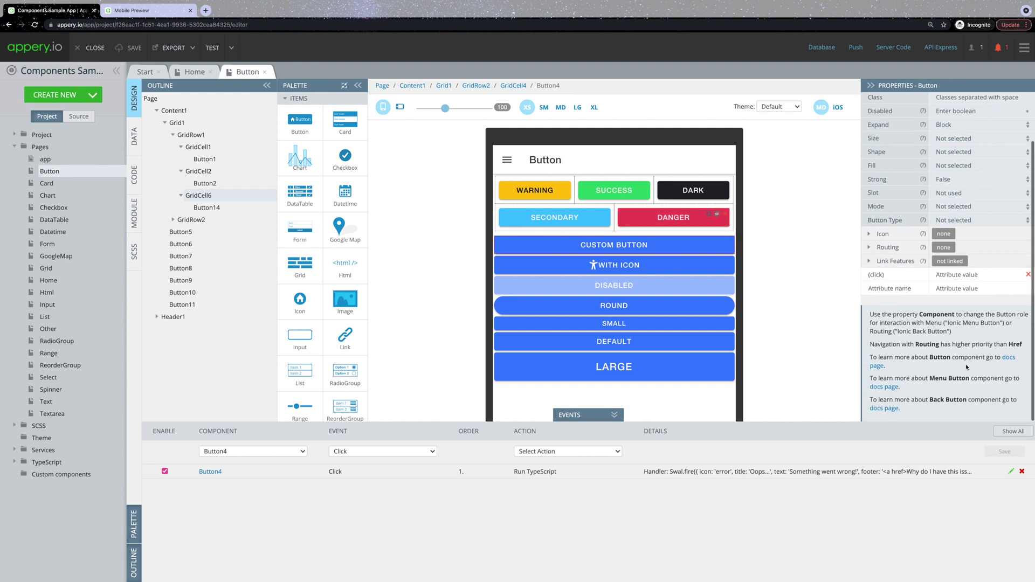
{"action": "left_click", "coordinate": [1005, 360]}
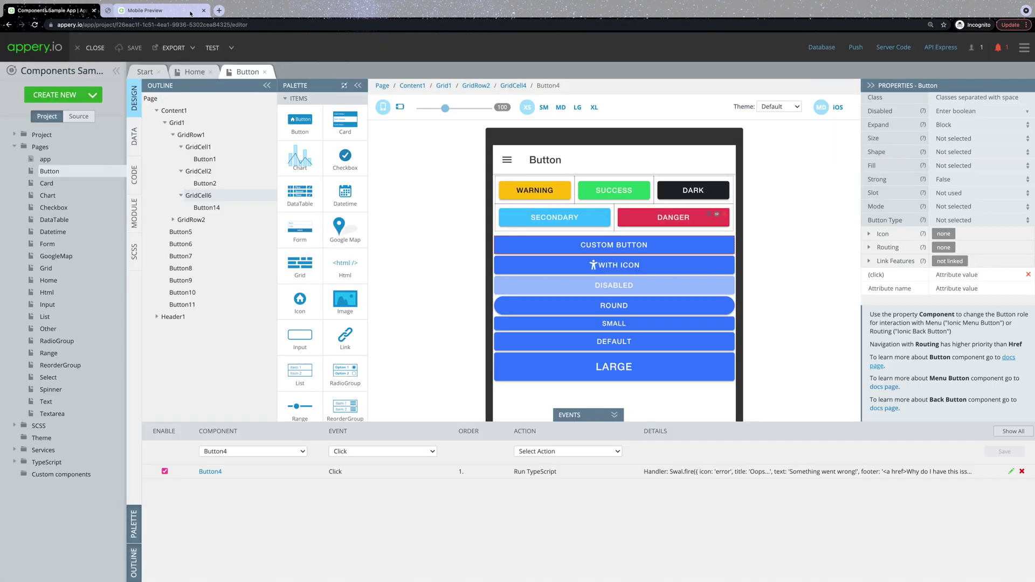
{"action": "left_click", "coordinate": [190, 10]}
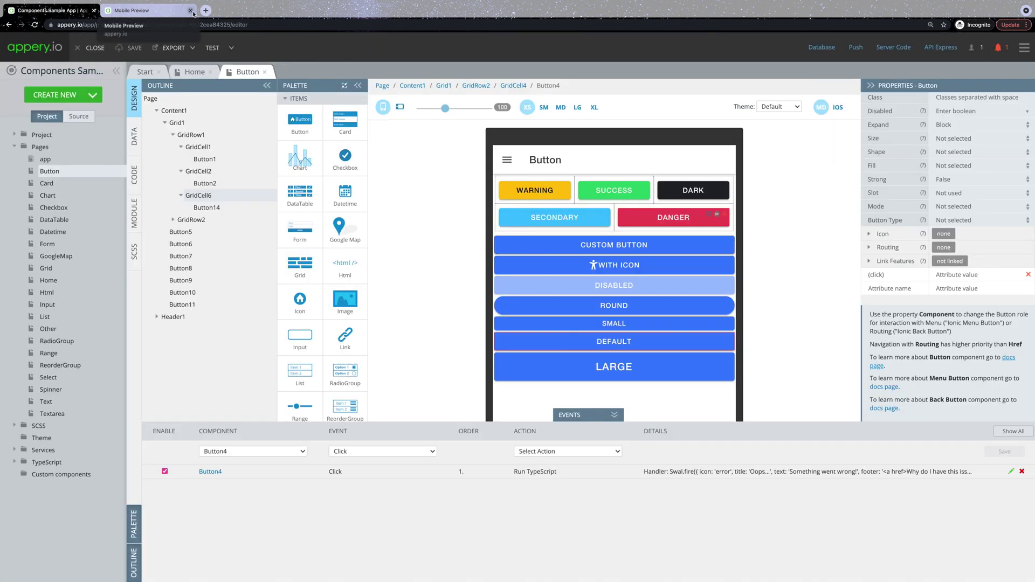
- Expand Header1 in the Outline and review Toolbar1, keeping its toolbar title option True
{"action": "left_click", "coordinate": [156, 111]}
{"action": "left_click", "coordinate": [156, 123]}
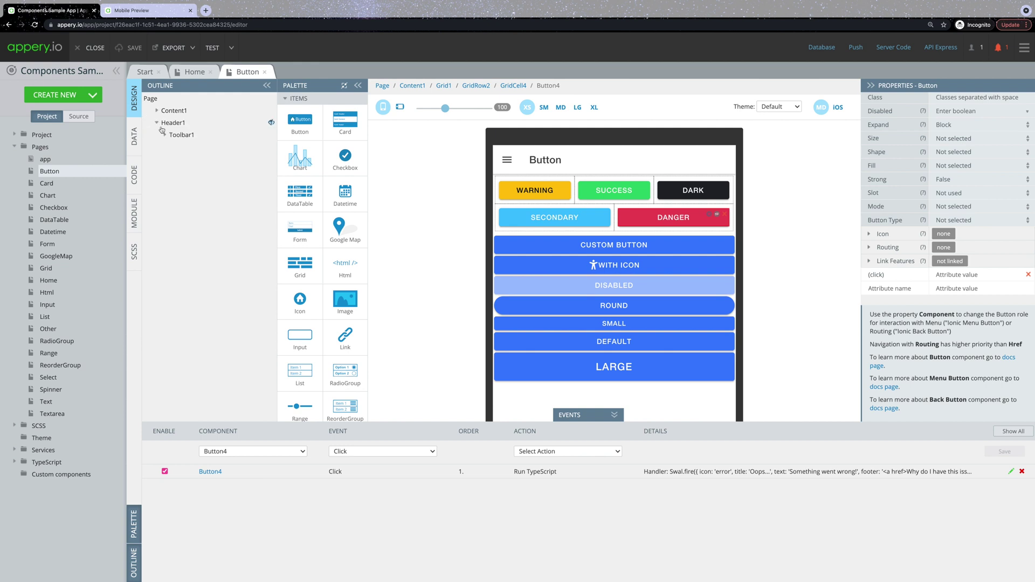
{"action": "left_click", "coordinate": [165, 135]}
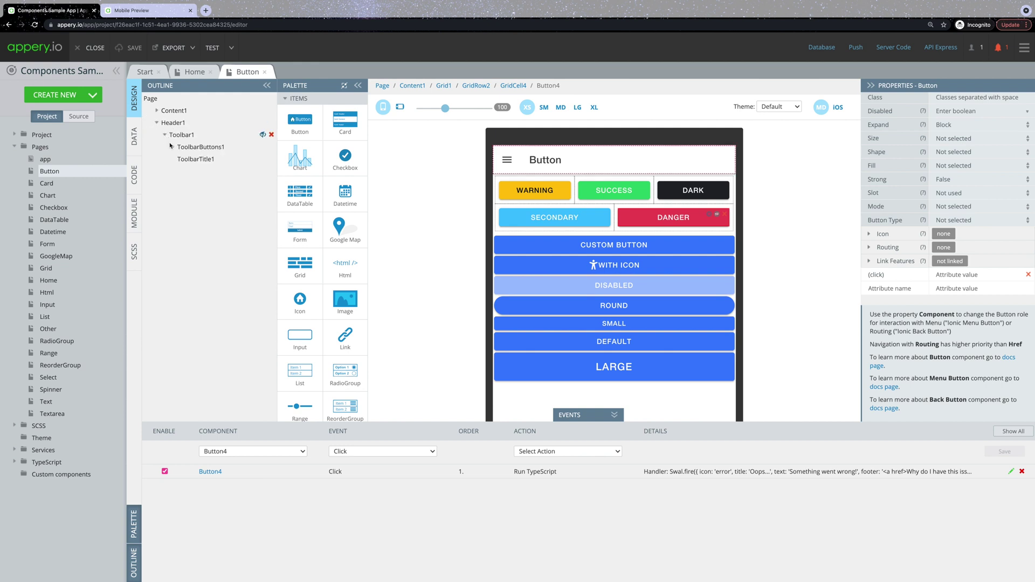
{"action": "left_click", "coordinate": [172, 147]}
{"action": "left_click", "coordinate": [195, 172]}
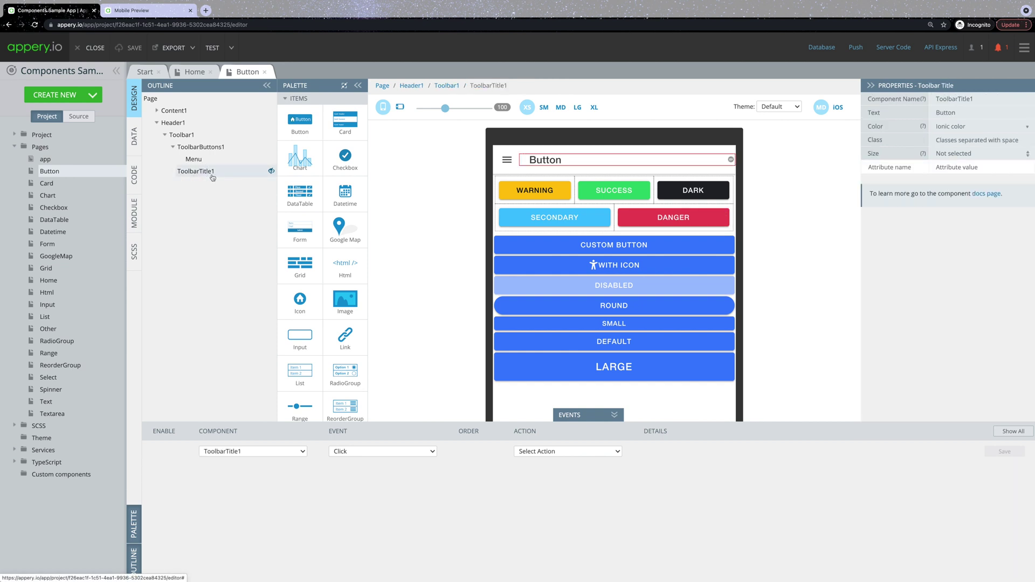
{"action": "left_click", "coordinate": [201, 149]}
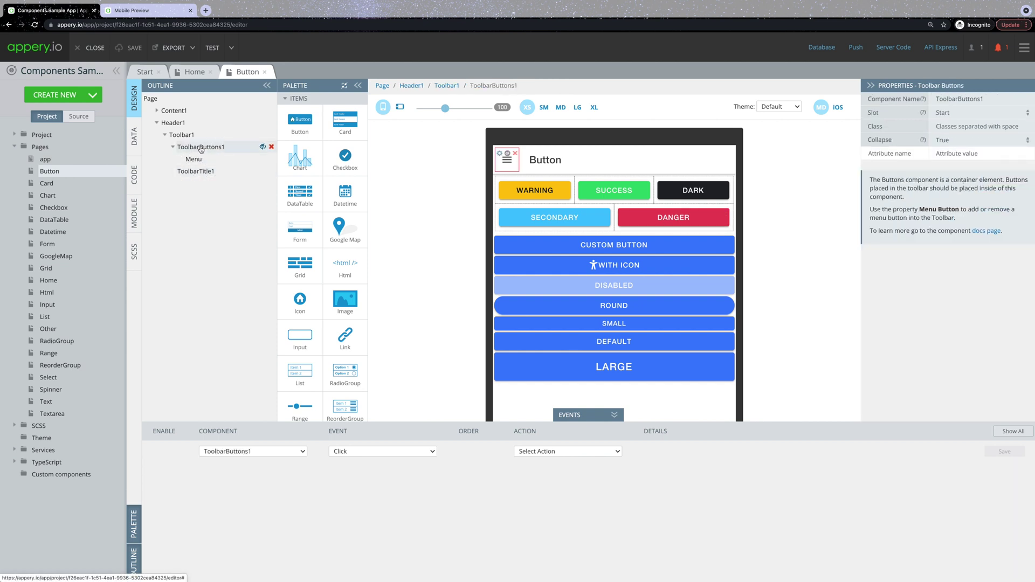
{"action": "left_click", "coordinate": [199, 136]}
{"action": "left_click", "coordinate": [952, 113]}
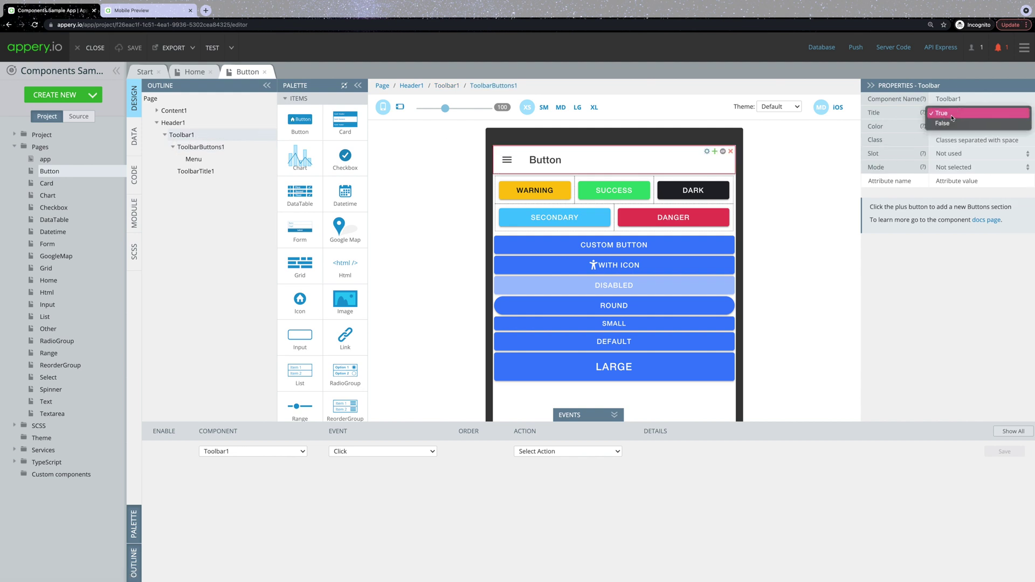
{"action": "left_click", "coordinate": [952, 114]}
- Inspect the toolbar title and Menu button, leave its role unchanged, then open the Card page
{"action": "left_click", "coordinate": [196, 173]}
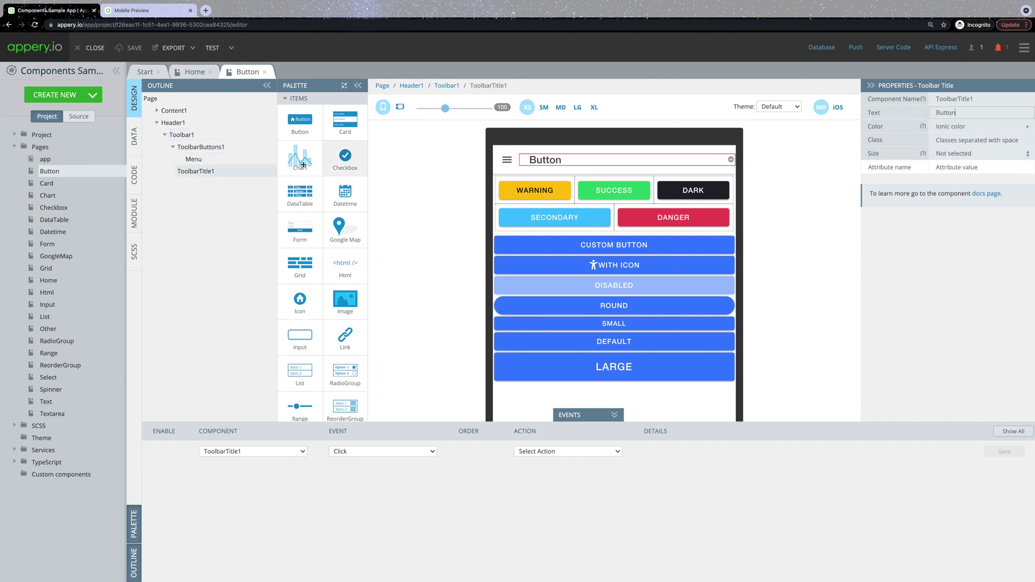
{"action": "left_click", "coordinate": [206, 164]}
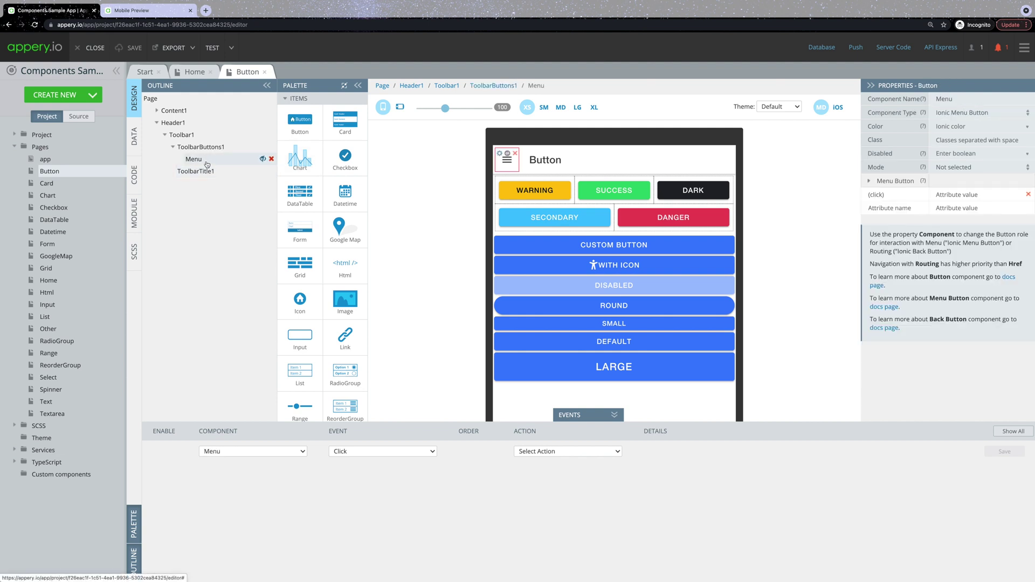
{"action": "left_click", "coordinate": [1003, 112]}
{"action": "left_click", "coordinate": [1002, 113]}
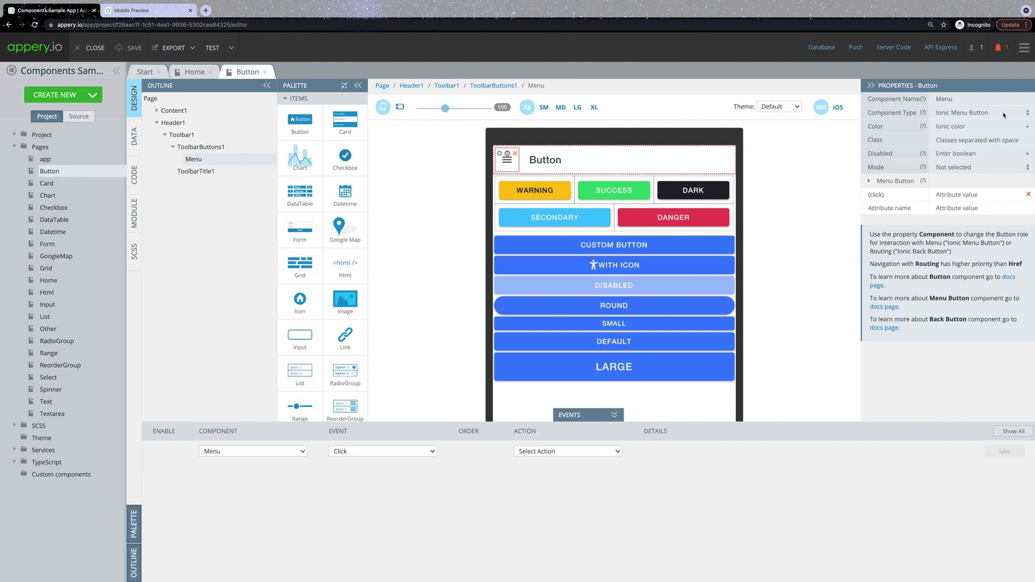
{"action": "left_click", "coordinate": [47, 183]}
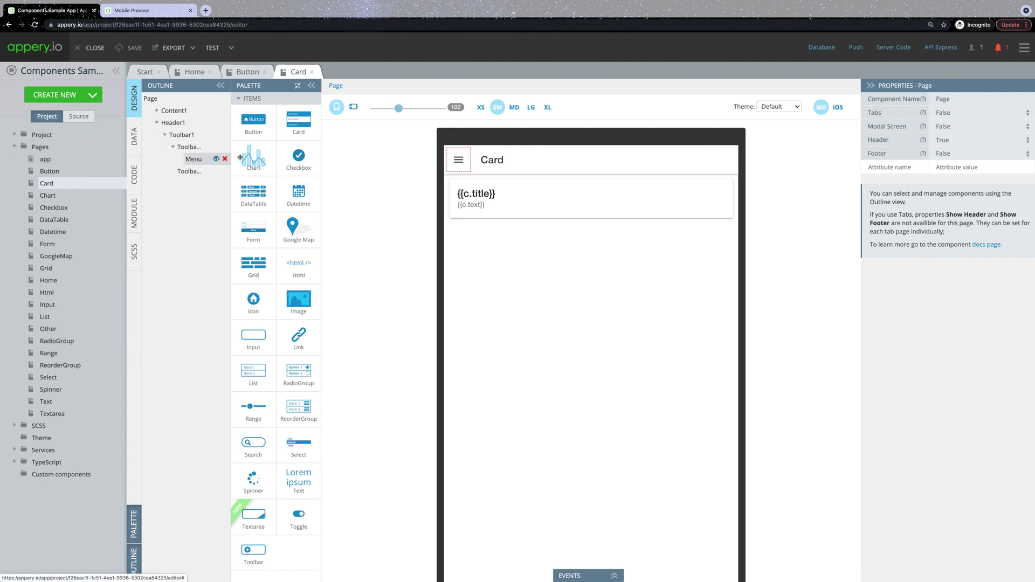
- Inspect the Card and Chart page headers' menu buttons and titles in the Outline
{"action": "left_click", "coordinate": [202, 146]}
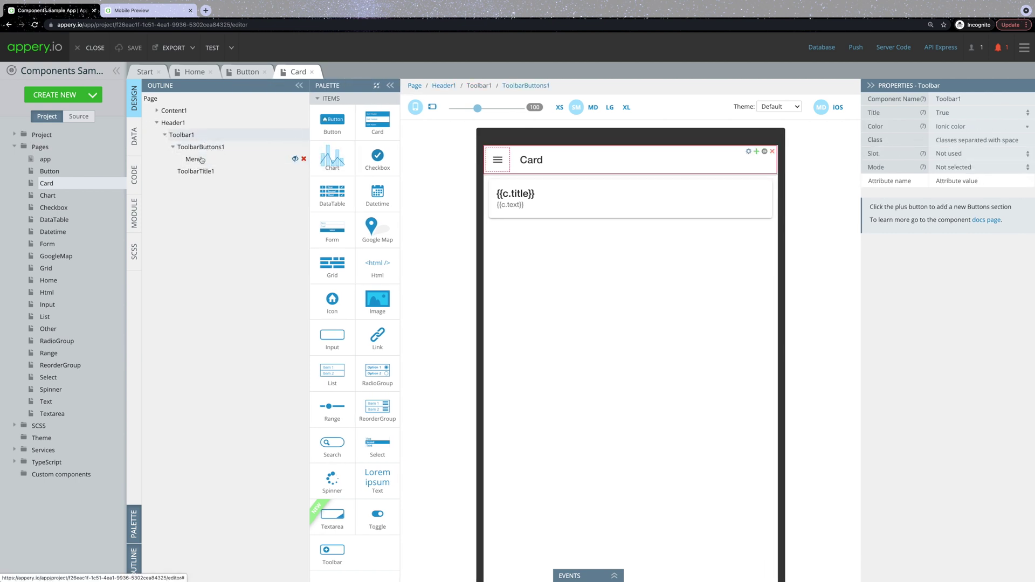
{"action": "left_click", "coordinate": [200, 159]}
{"action": "left_click", "coordinate": [204, 171]}
{"action": "left_click", "coordinate": [47, 195]}
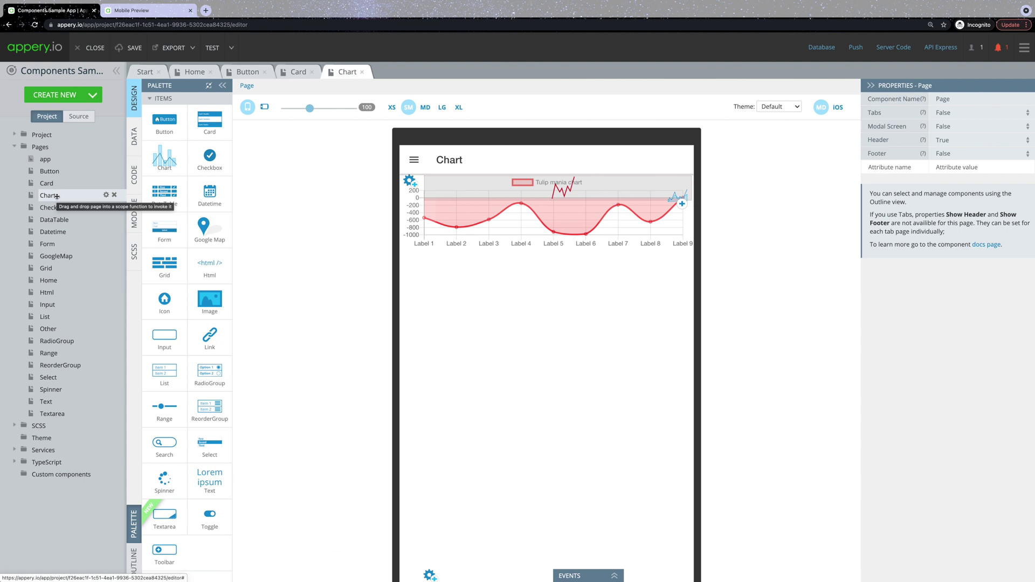
{"action": "left_click", "coordinate": [137, 559]}
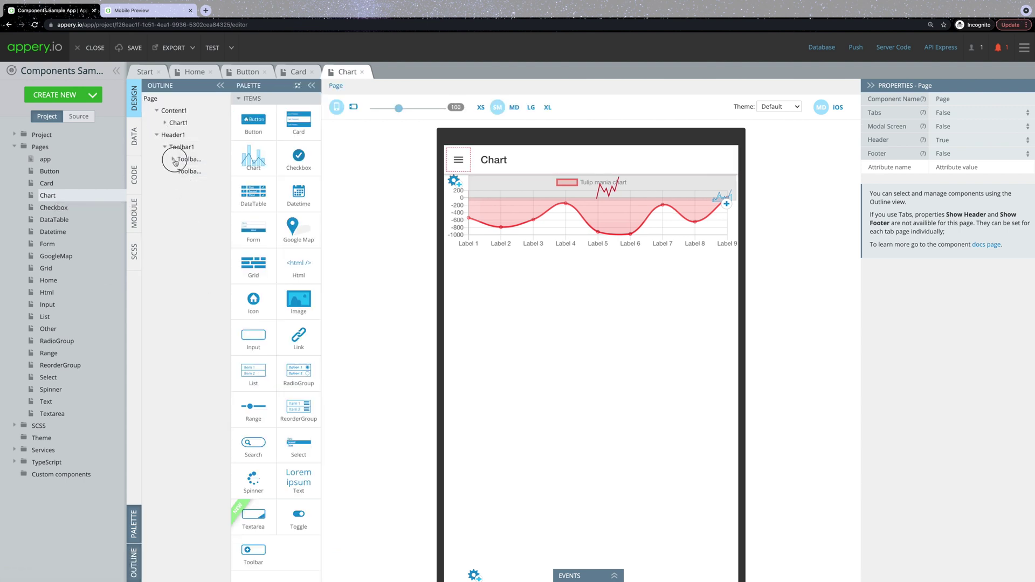
{"action": "left_click", "coordinate": [172, 159]}
{"action": "left_click", "coordinate": [194, 183]}
{"action": "left_click", "coordinate": [222, 171]}
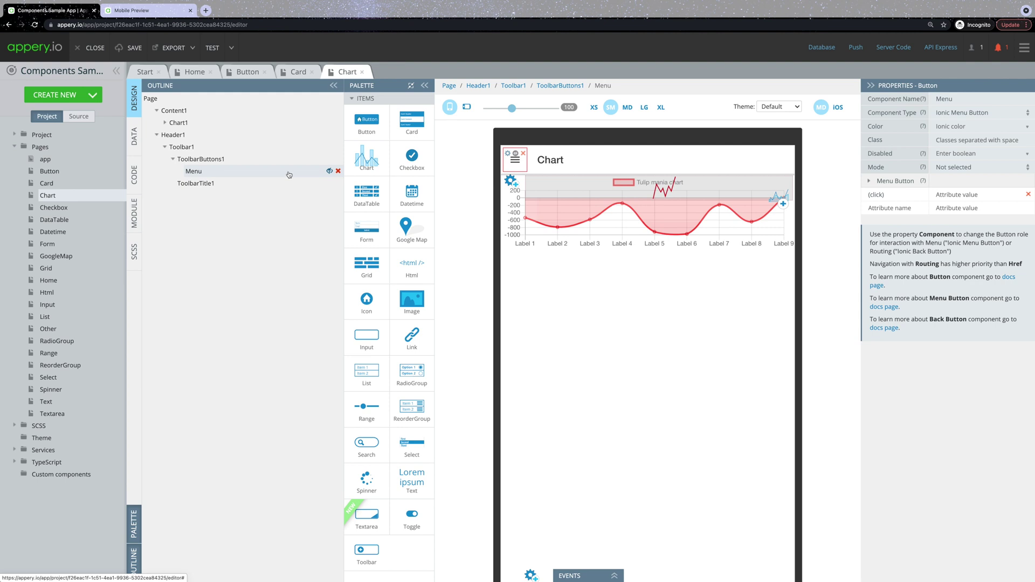
- Return to the Button page, close the Card and Chart tabs, and collapse Events
{"action": "left_click", "coordinate": [53, 171]}
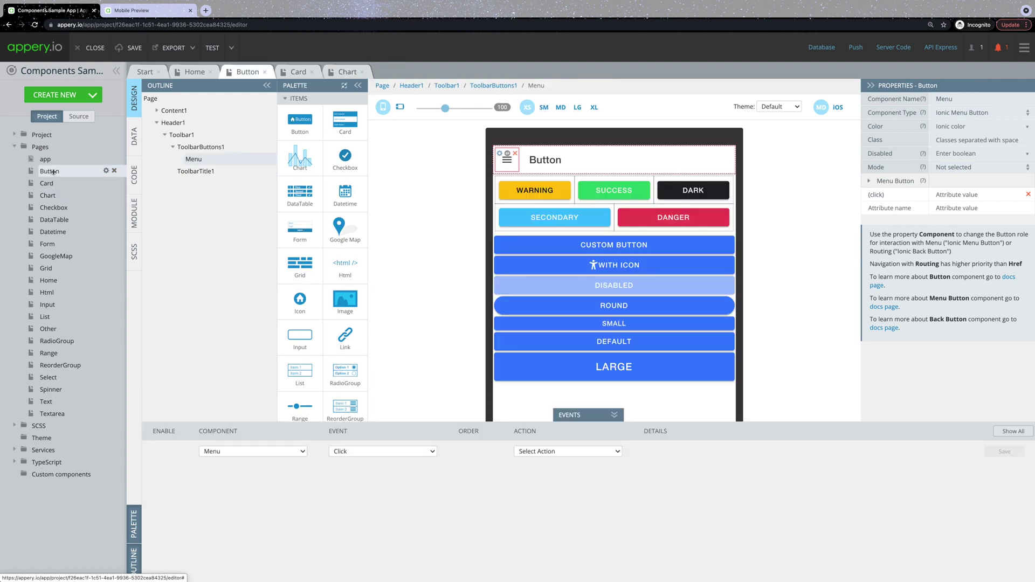
{"action": "left_click", "coordinate": [312, 71]}
{"action": "left_click", "coordinate": [314, 72]}
{"action": "left_click", "coordinate": [613, 416]}
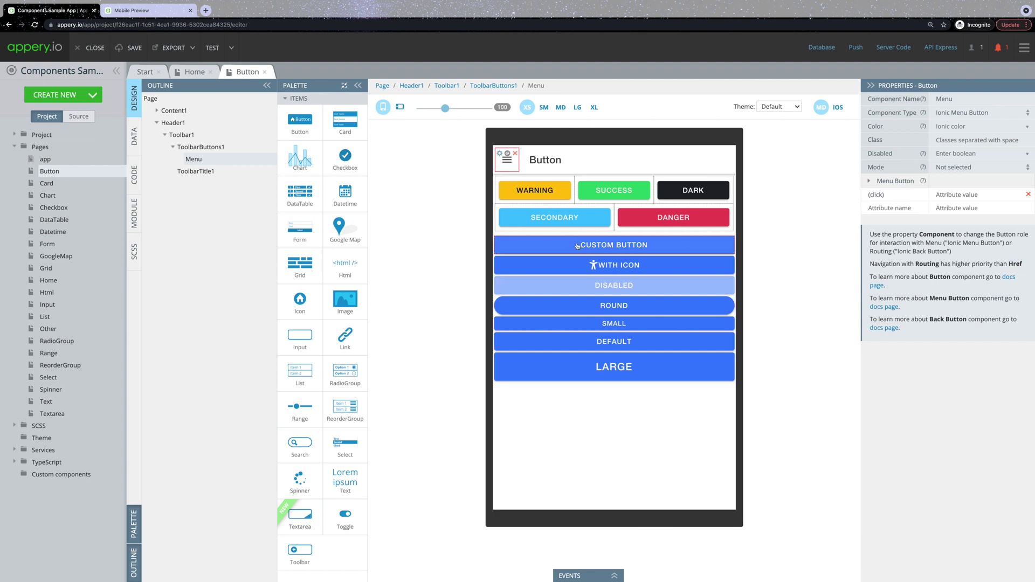
- View the app menu and Home pages, close the Button and app tabs, and expand Project
{"action": "left_click", "coordinate": [46, 159]}
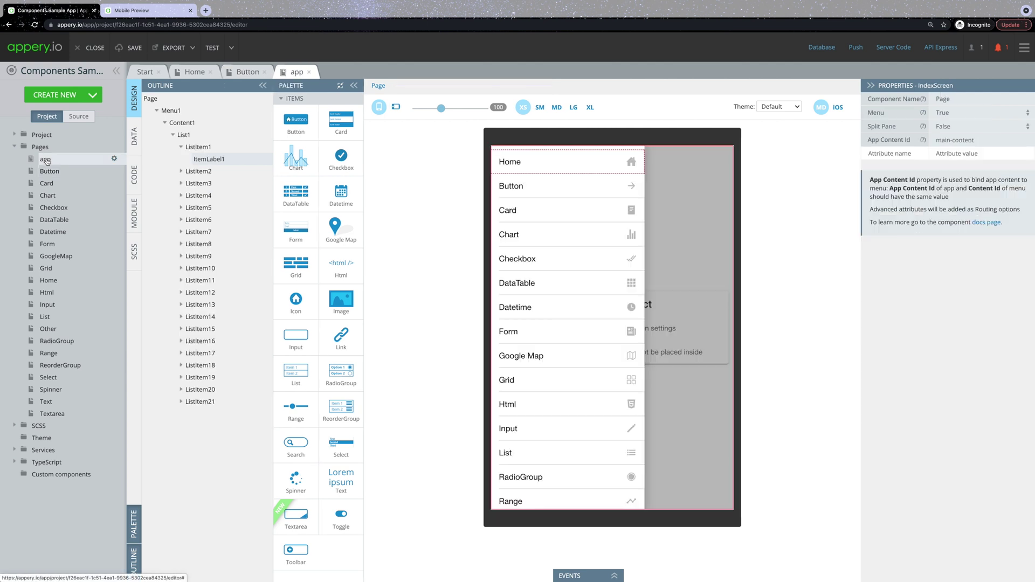
{"action": "left_click", "coordinate": [190, 72]}
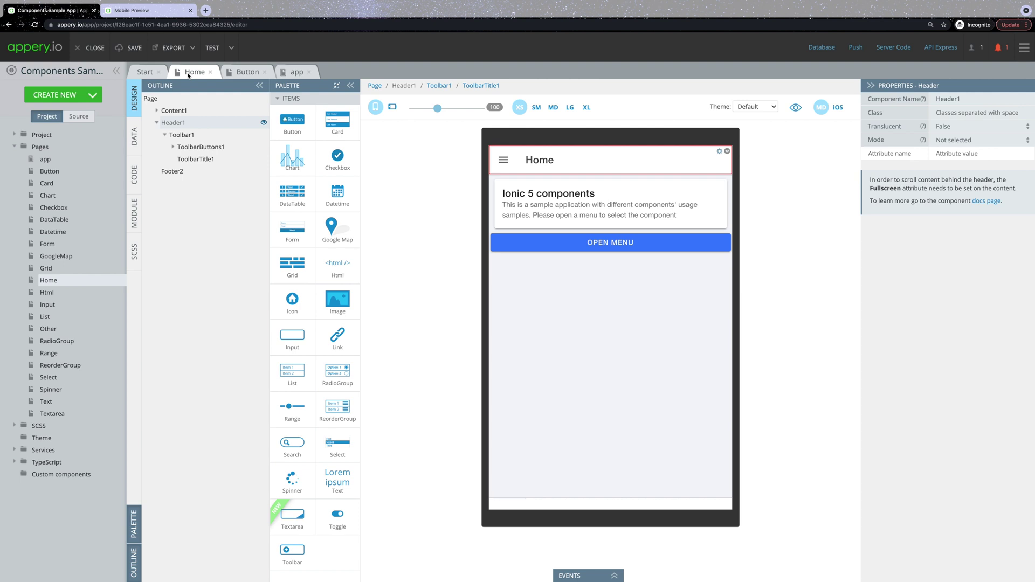
{"action": "left_click", "coordinate": [265, 72]}
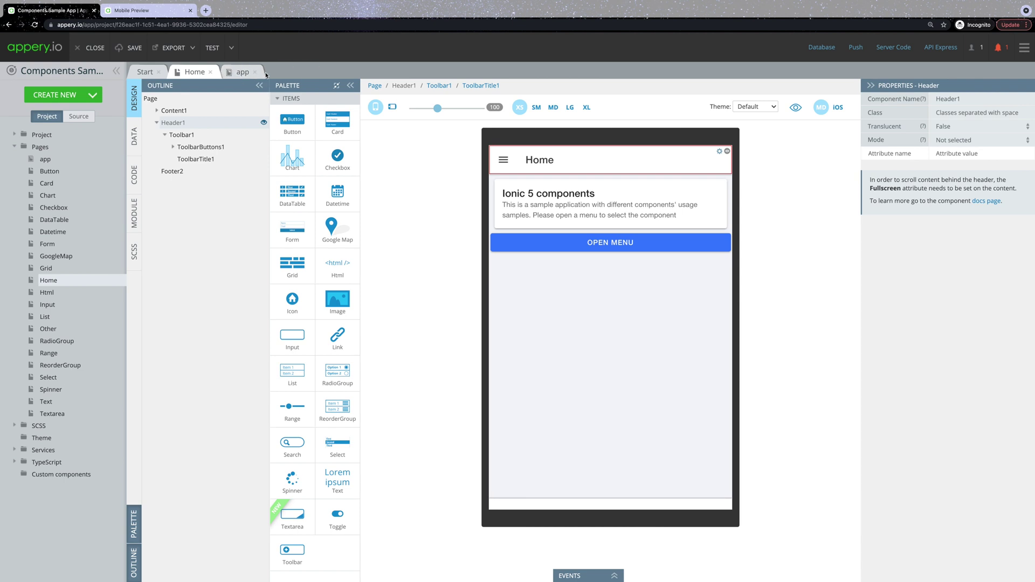
{"action": "left_click", "coordinate": [256, 73]}
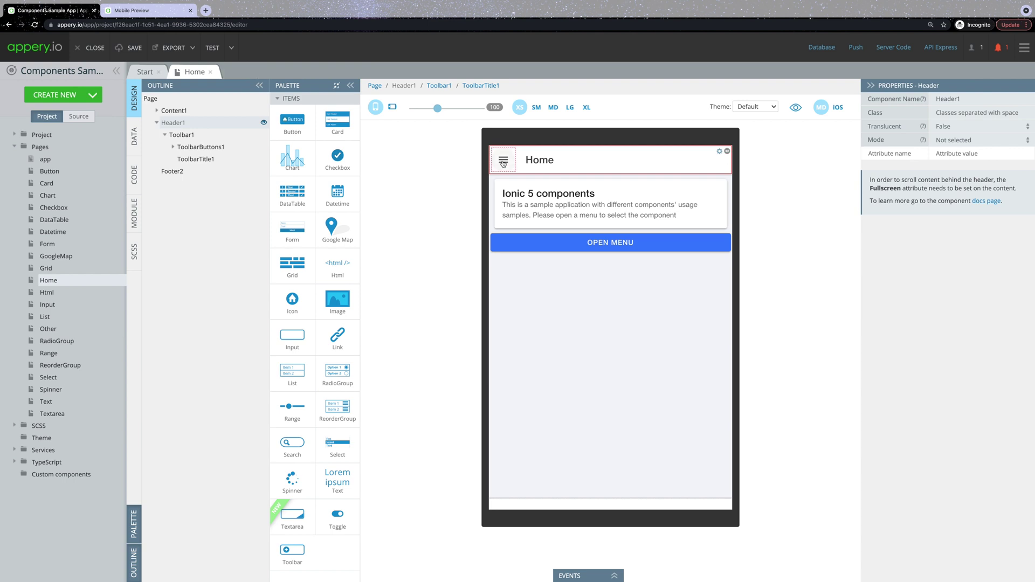
{"action": "left_click", "coordinate": [14, 135]}
{"action": "left_click", "coordinate": [14, 184]}
- Open Routing to review each page's route, with Home as the default
{"action": "left_click", "coordinate": [54, 170]}
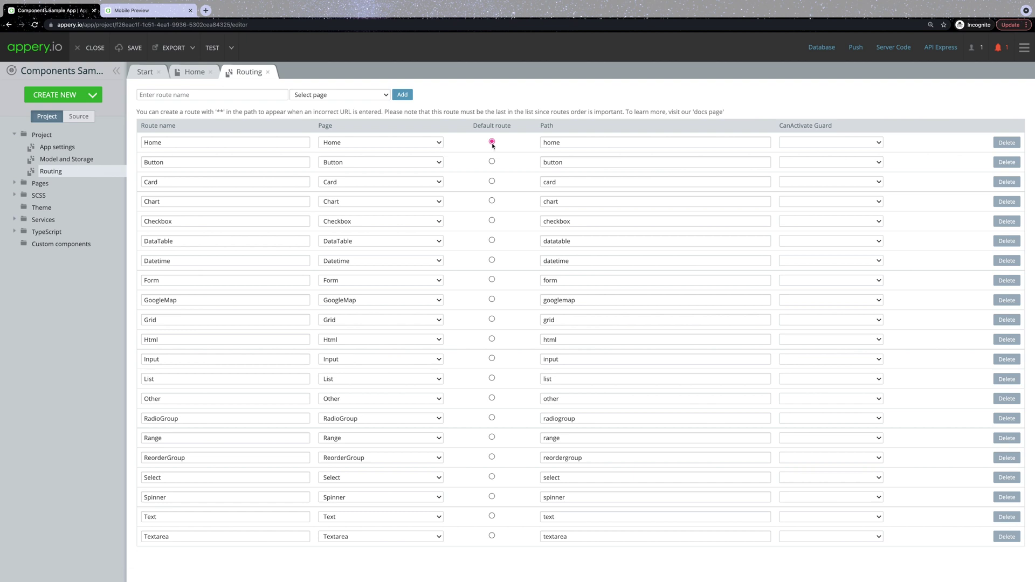
- Return to the Home page editor and reopen the Outline panel, widening it
{"action": "left_click", "coordinate": [194, 72]}
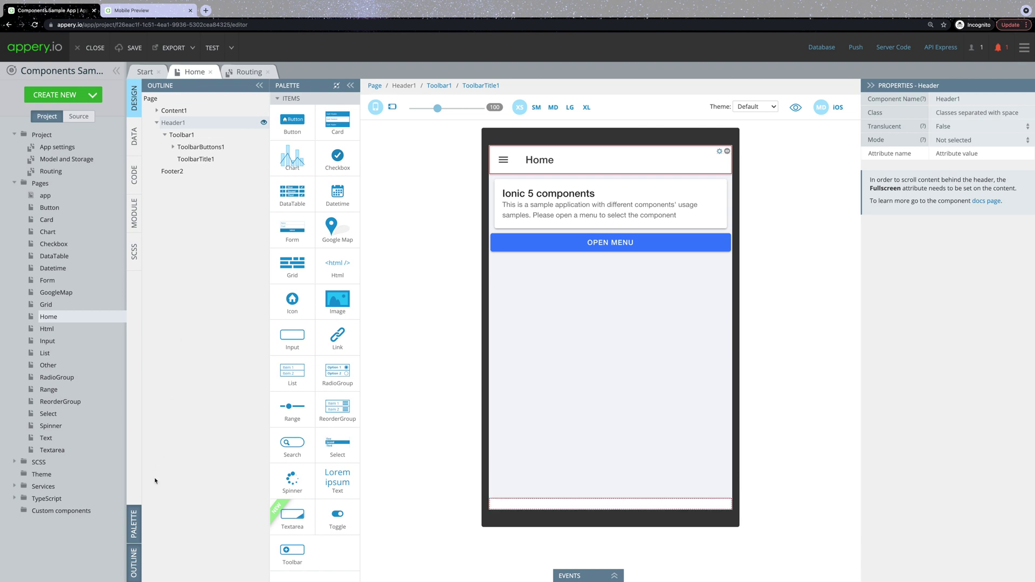
{"action": "left_click", "coordinate": [131, 563]}
{"action": "left_click", "coordinate": [131, 564]}
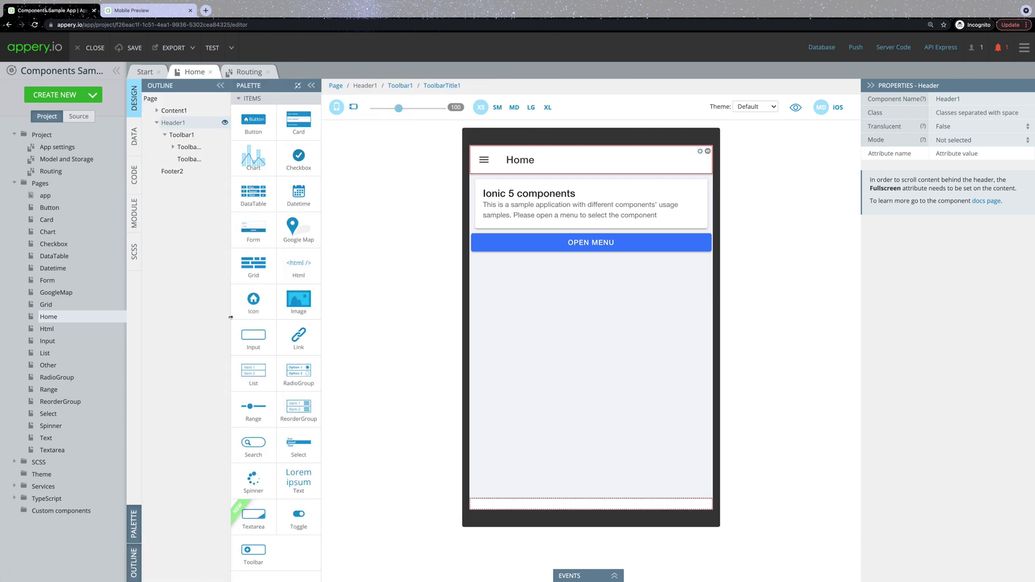
{"action": "left_click_drag", "start_coordinate": [231, 317], "coordinate": [312, 317]}
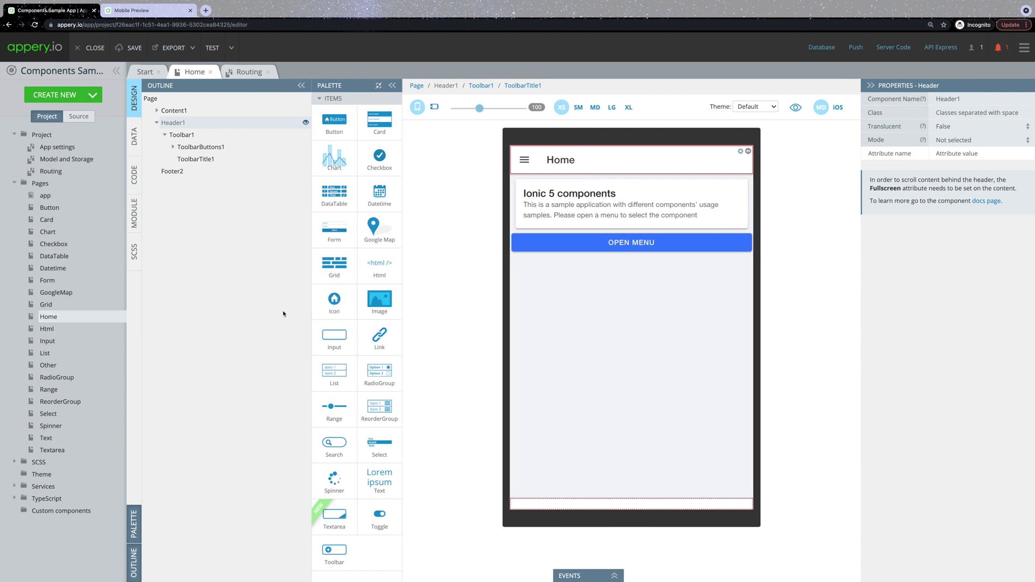
- Collapse Header1, select Button1 in Content1, and show its Click → Open menu event
{"action": "left_click", "coordinate": [157, 122]}
{"action": "left_click", "coordinate": [157, 110]}
{"action": "left_click", "coordinate": [181, 134]}
{"action": "left_click", "coordinate": [598, 575]}
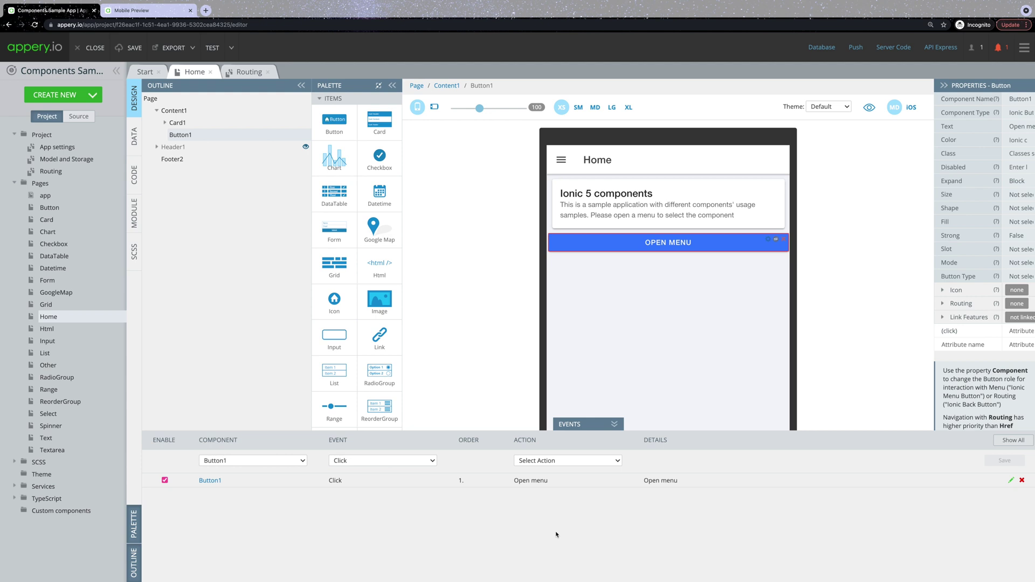
{"action": "left_click_drag", "start_coordinate": [652, 431], "coordinate": [658, 354]}
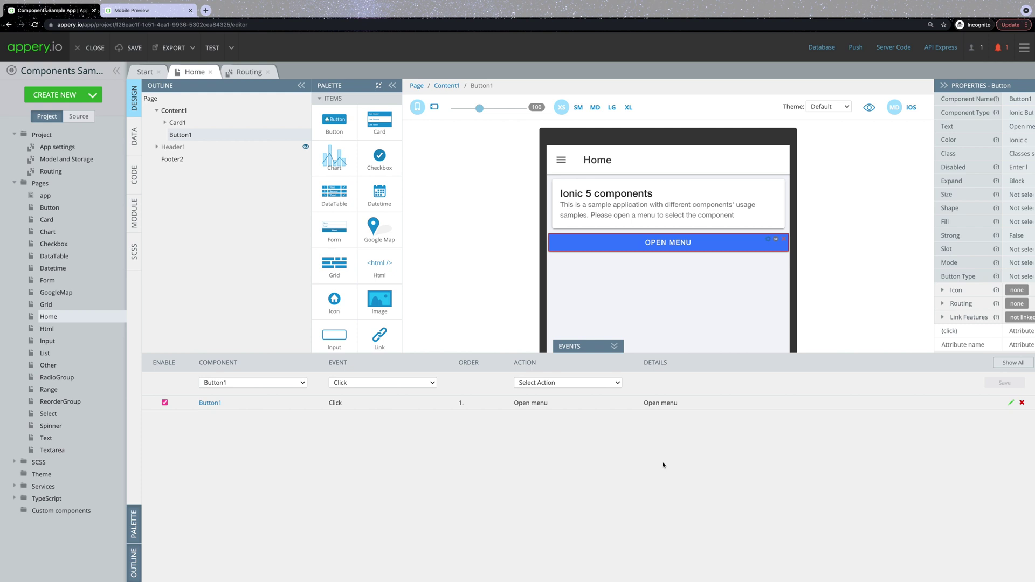
{"action": "left_click_drag", "start_coordinate": [698, 356], "coordinate": [697, 456]}
- In the Mobile Preview, go to the Checkbox sample page through the side menu
{"action": "left_click", "coordinate": [213, 56]}
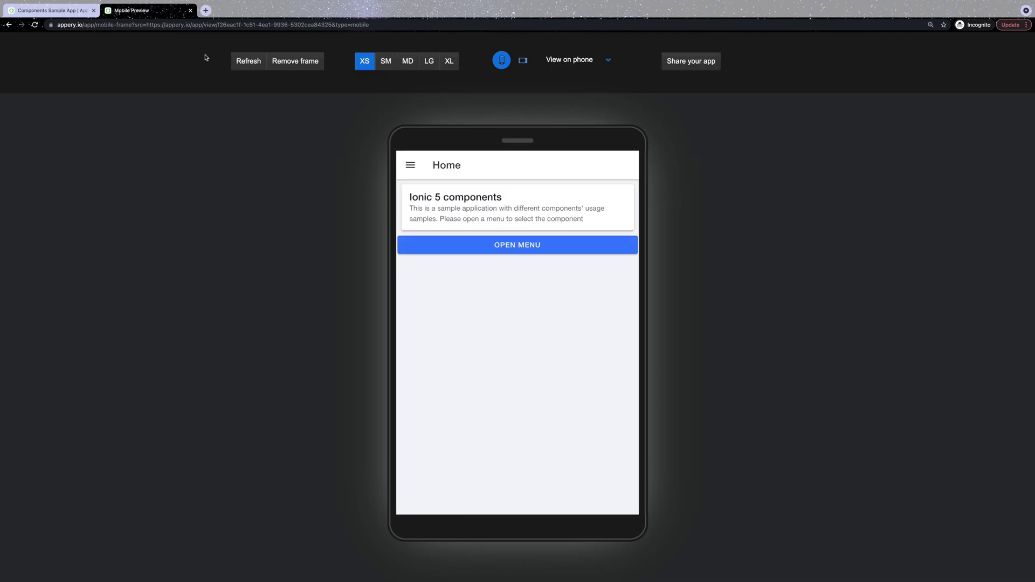
{"action": "left_click", "coordinate": [408, 164]}
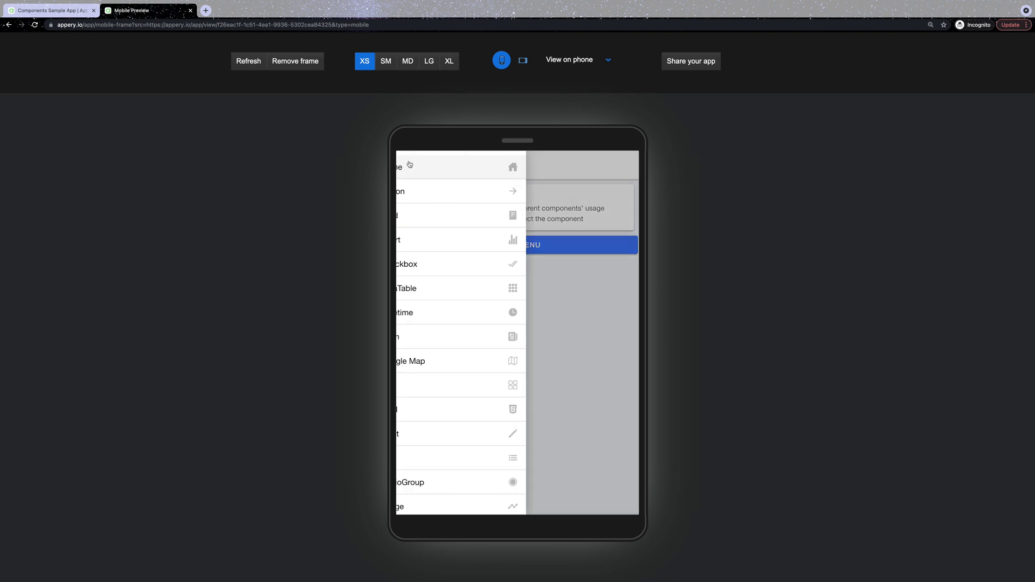
{"action": "left_click", "coordinate": [430, 263]}
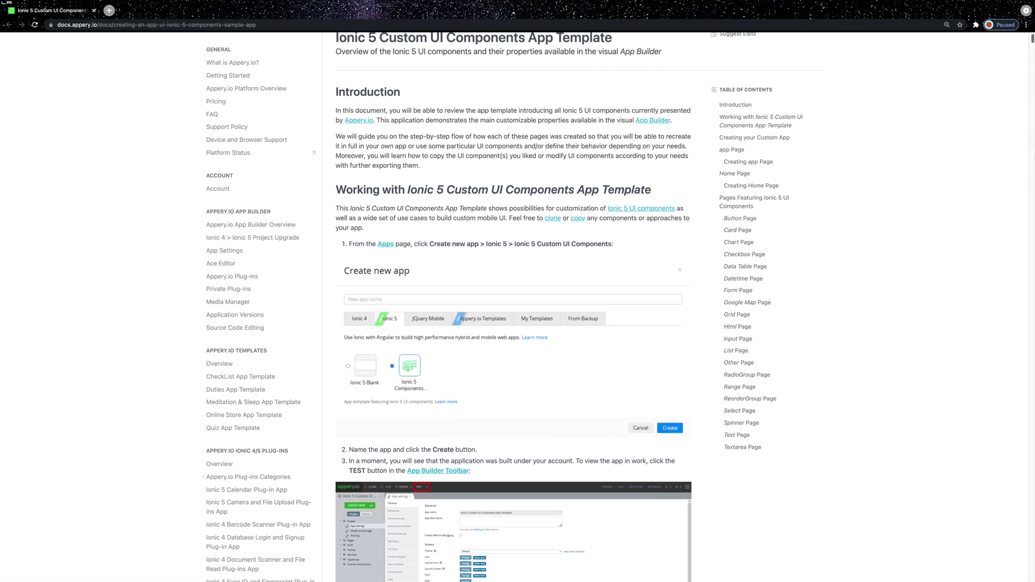
- Scroll through the Ionic 5 Custom UI Components App Template guide
{"action": "scroll", "coordinate": [512, 307], "scroll_direction": "down", "scroll_amount": 1}
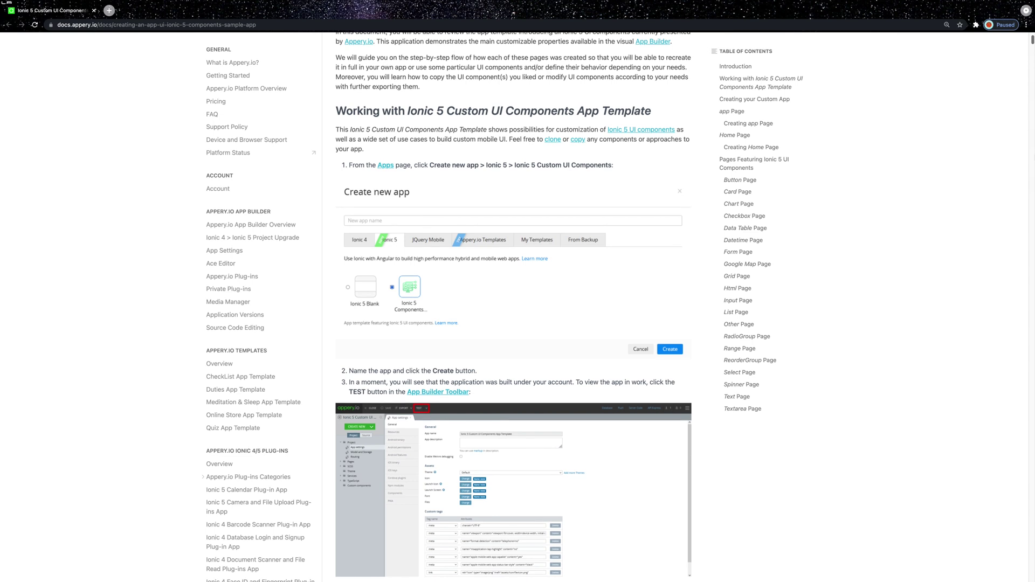
{"action": "scroll", "coordinate": [512, 307], "scroll_direction": "down", "scroll_amount": 5}
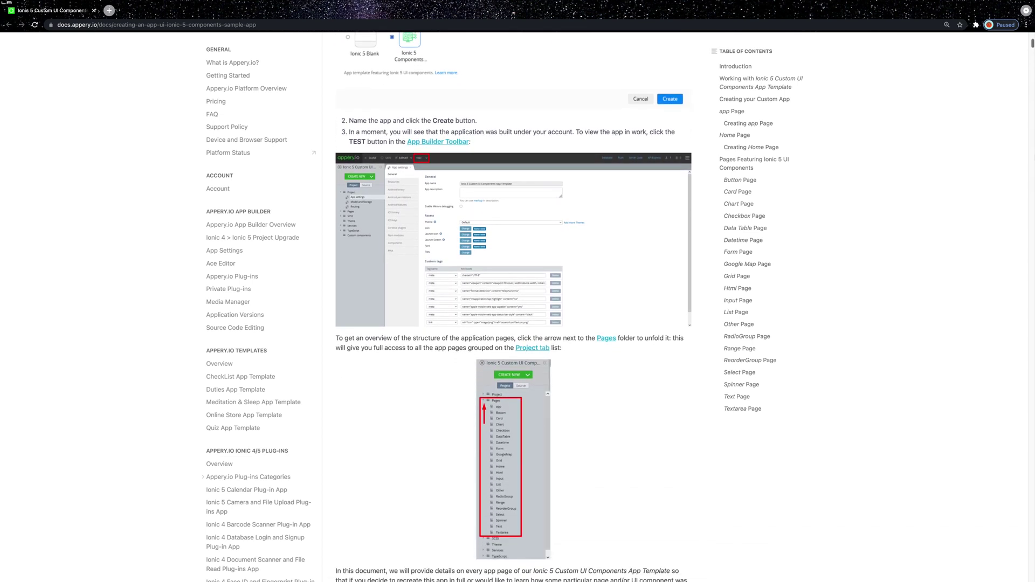
{"action": "scroll", "coordinate": [512, 307], "scroll_direction": "down", "scroll_amount": 3}
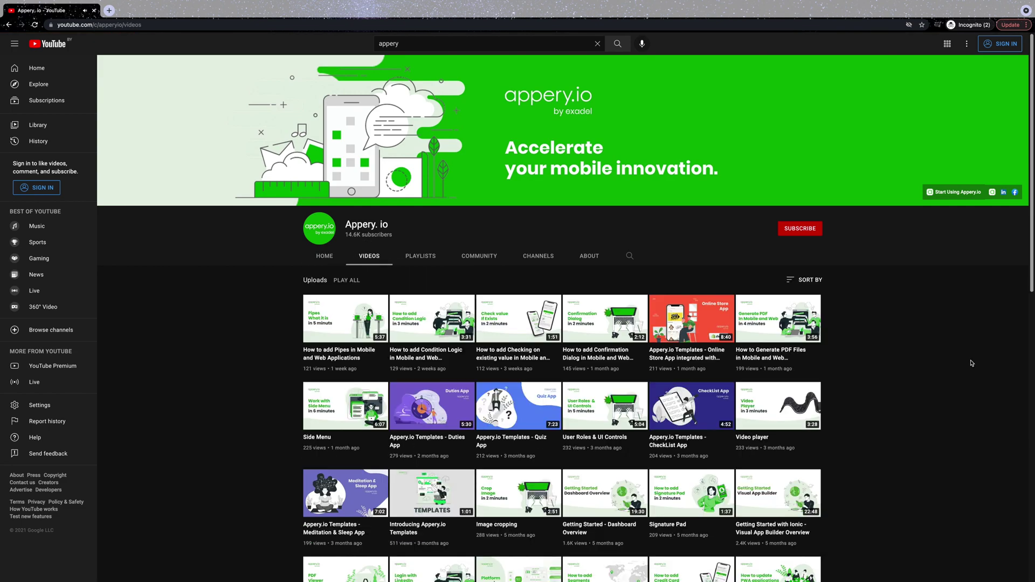
{"action": "scroll", "coordinate": [962, 362], "scroll_direction": "down", "scroll_amount": 7}
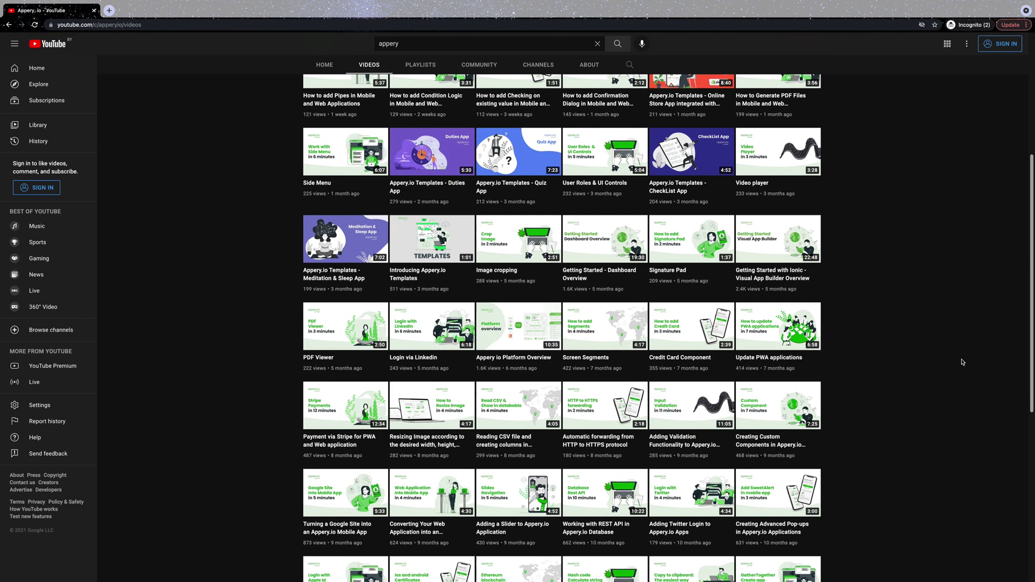
{"action": "scroll", "coordinate": [962, 362], "scroll_direction": "up", "scroll_amount": 7}
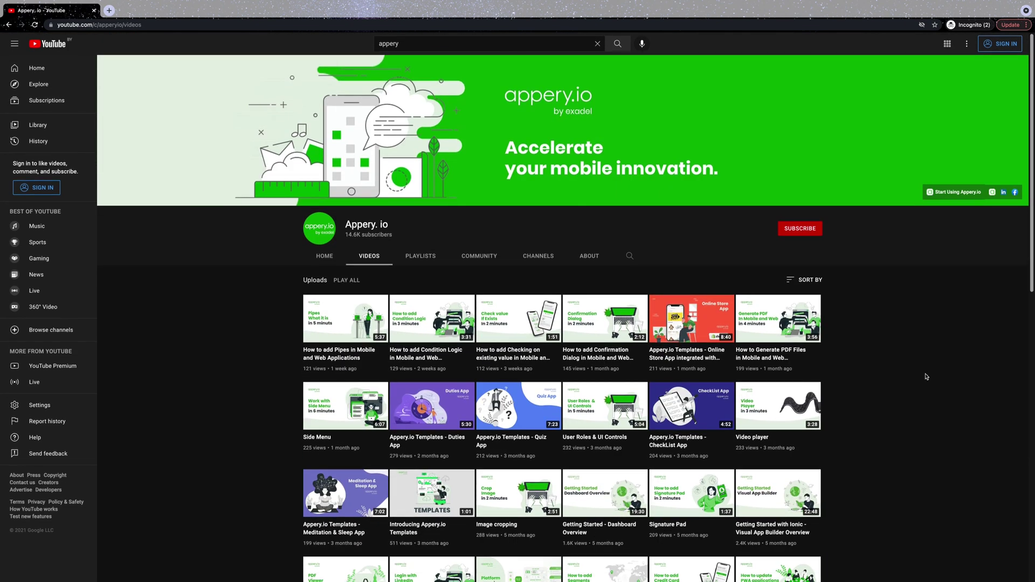